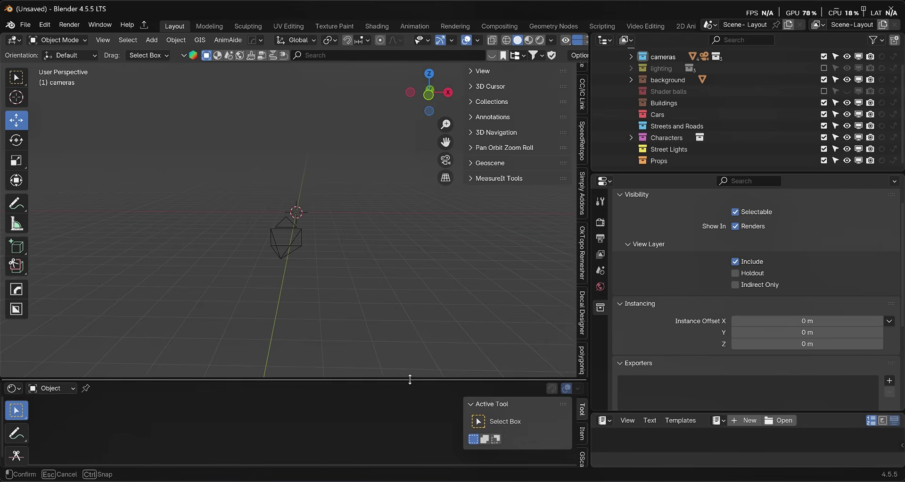
Step: Enlarge the lower editors slightly and examine the contents of every sidebar section from MeasureIt Tools up to View, leaving all collapsed
{"action": "left_click_drag", "start_coordinate": [637, 411], "coordinate": [622, 349]}
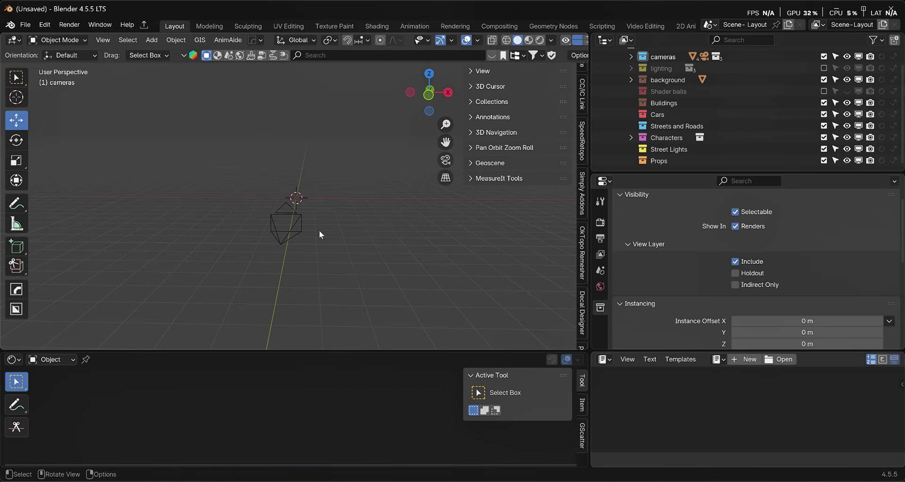
{"action": "left_click", "coordinate": [471, 177]}
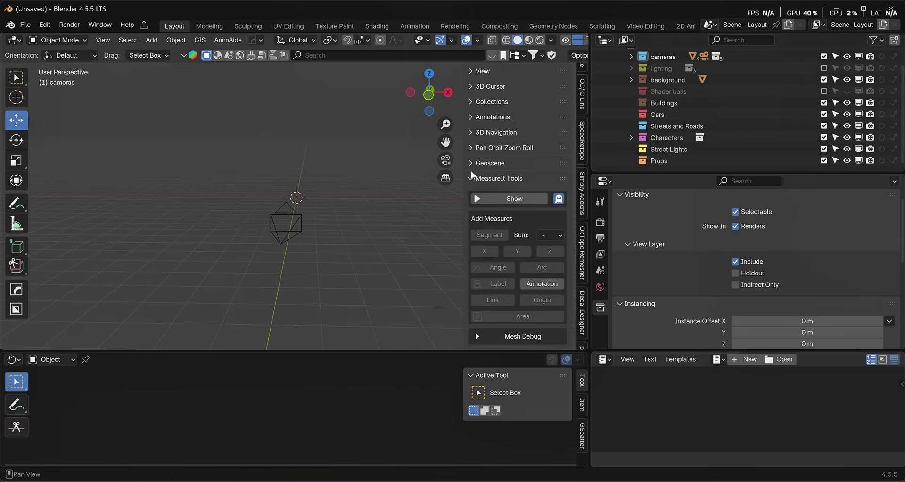
{"action": "left_click", "coordinate": [470, 163]}
{"action": "left_click", "coordinate": [470, 142]}
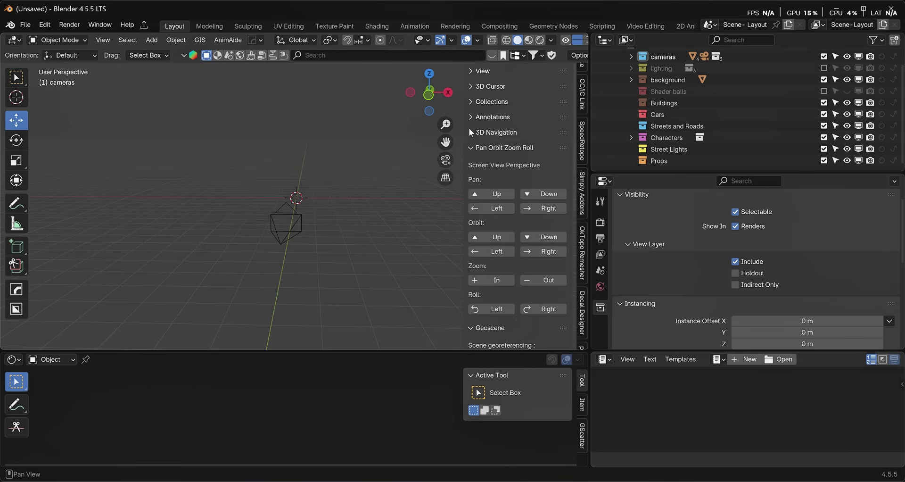
{"action": "left_click", "coordinate": [469, 131]}
{"action": "left_click", "coordinate": [471, 116]}
{"action": "left_click", "coordinate": [471, 101]}
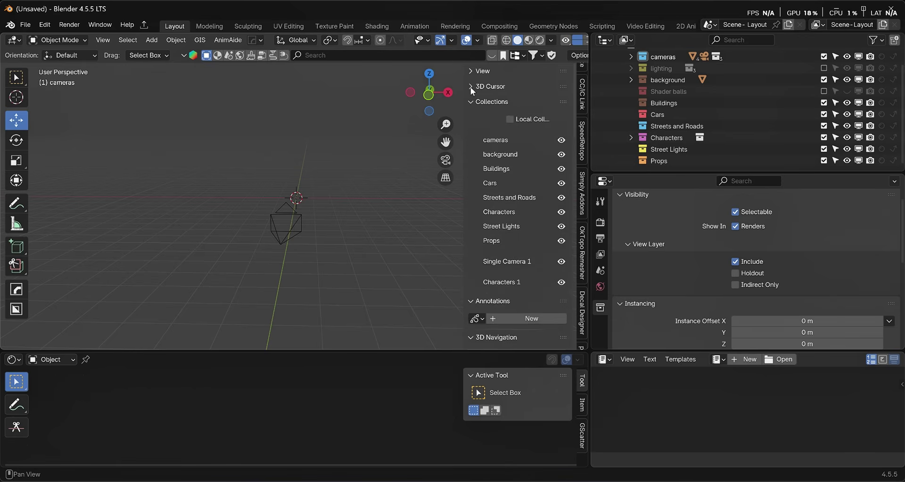
{"action": "left_click", "coordinate": [471, 86]}
{"action": "left_click", "coordinate": [470, 87]}
{"action": "left_click", "coordinate": [470, 71]}
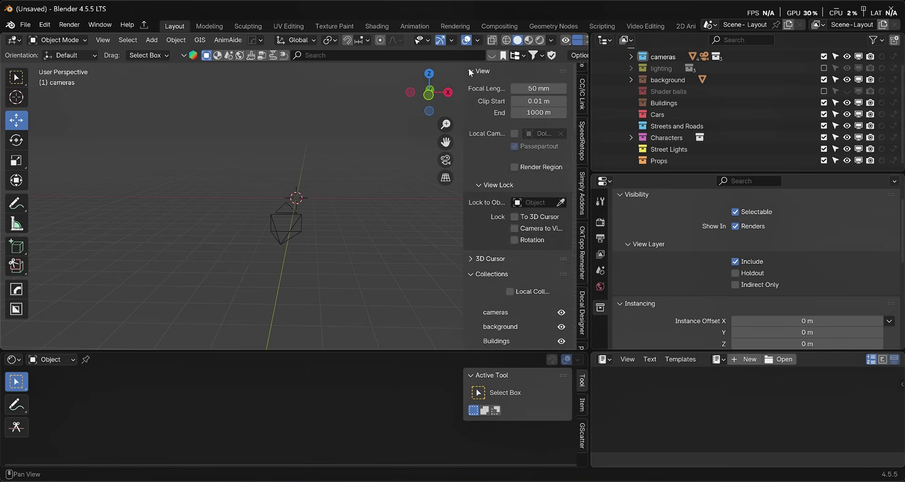
{"action": "left_click", "coordinate": [470, 70]}
{"action": "left_click", "coordinate": [470, 102]}
{"action": "left_click", "coordinate": [470, 117]}
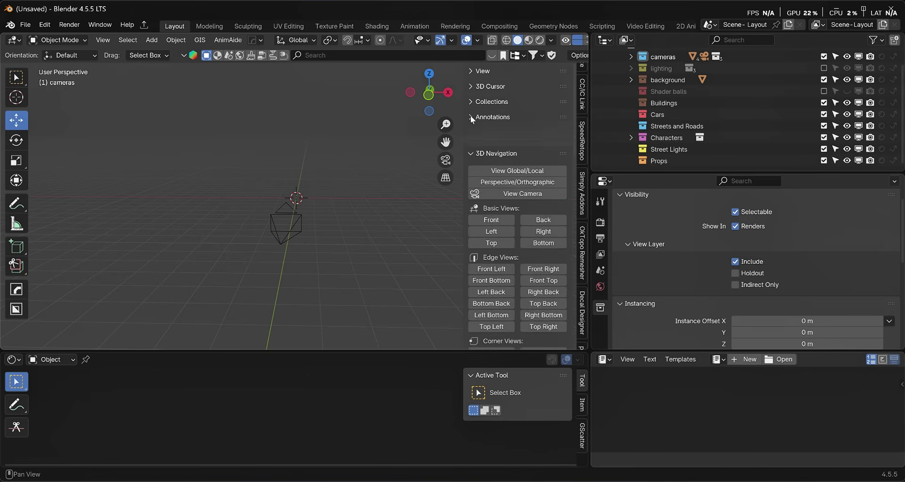
{"action": "left_click", "coordinate": [471, 132]}
{"action": "left_click", "coordinate": [471, 147]}
{"action": "left_click", "coordinate": [471, 163]}
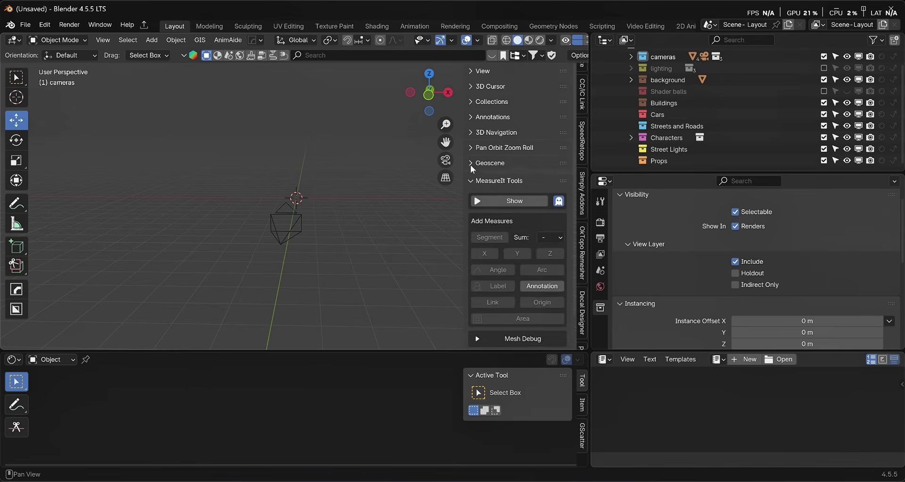
{"action": "left_click", "coordinate": [470, 178]}
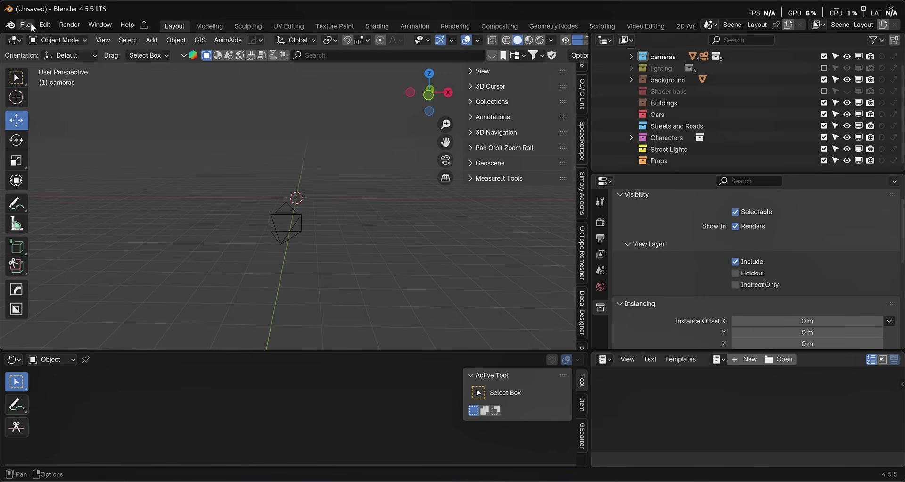
Step: Install the add-on meshmedic_stable_v104_blender45.py from disk, taking it from the Mesh Medic Stable(free) folder inside gumroad - Mesh Medic
{"action": "left_click", "coordinate": [45, 24]}
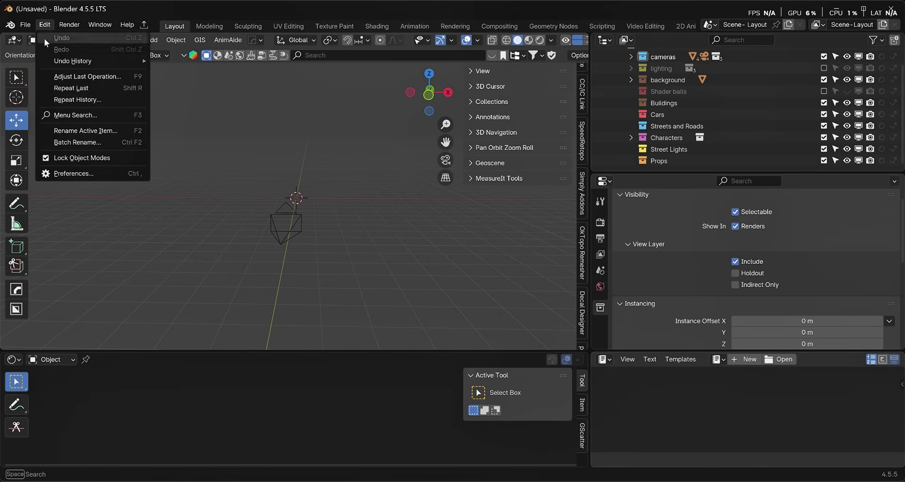
{"action": "left_click", "coordinate": [91, 173]}
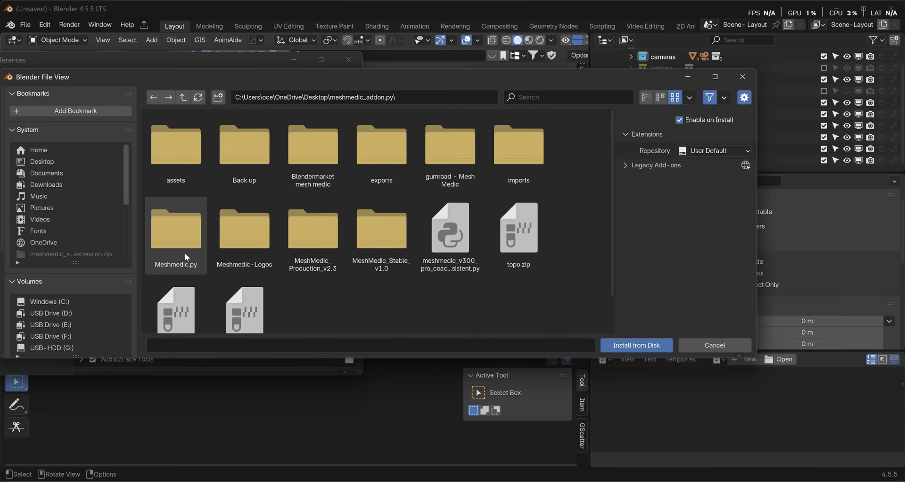
{"action": "left_click", "coordinate": [461, 159]}
{"action": "double_click", "coordinate": [461, 159]}
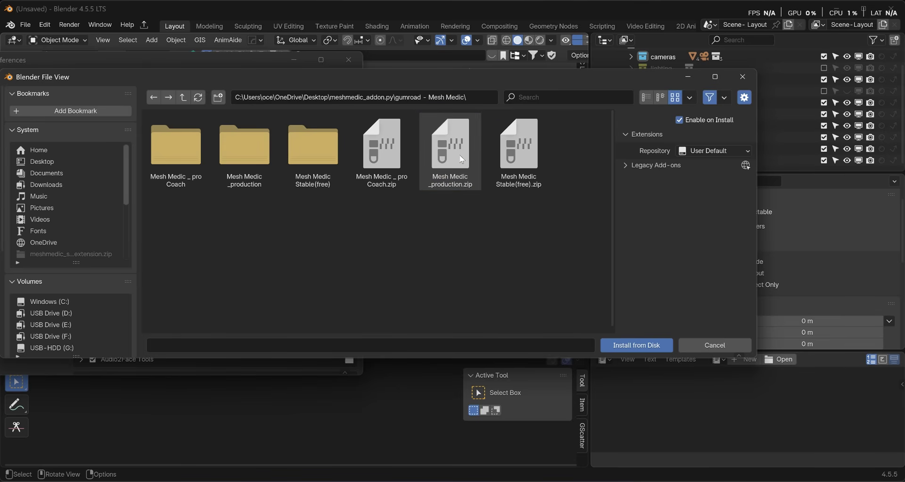
{"action": "double_click", "coordinate": [313, 164]}
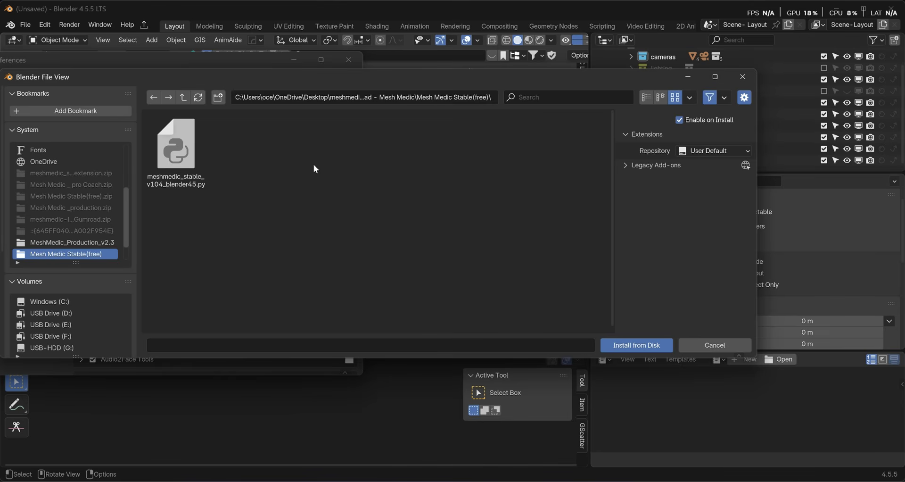
{"action": "left_click", "coordinate": [173, 170]}
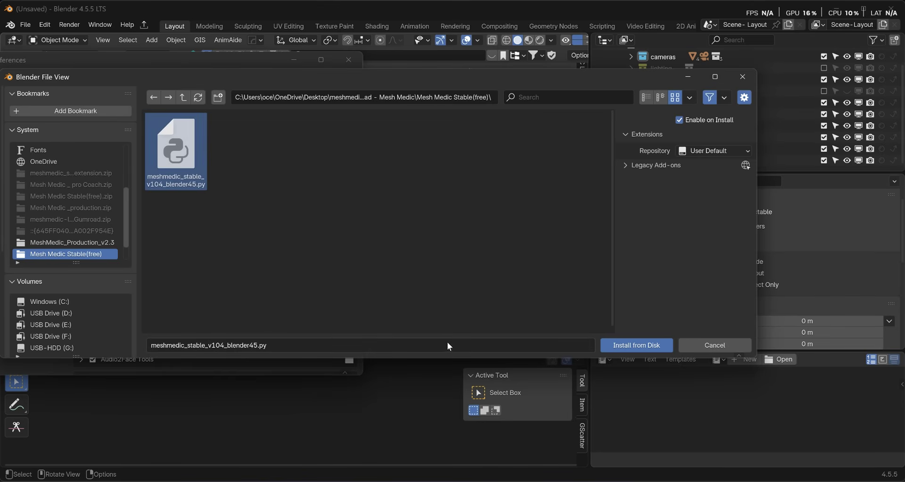
{"action": "left_click", "coordinate": [626, 345]}
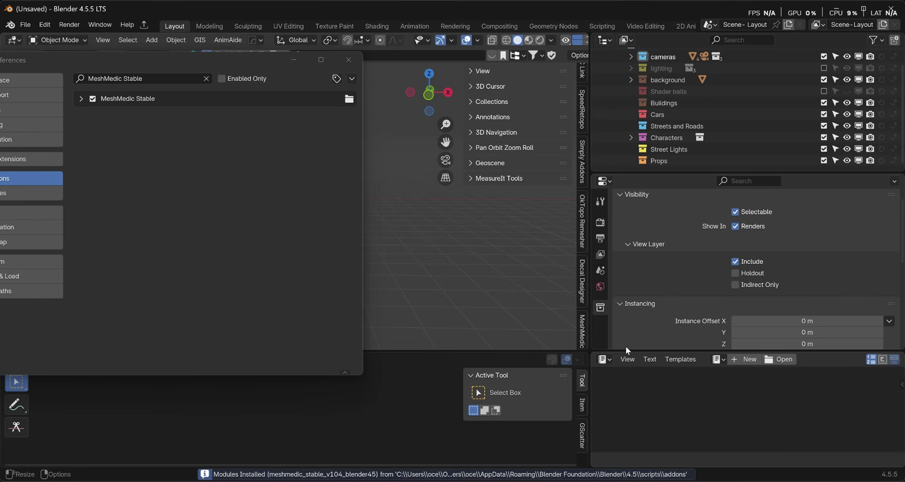
Step: Review the details of the MeshMedic Stable add-on and close the preferences
{"action": "left_click", "coordinate": [82, 99]}
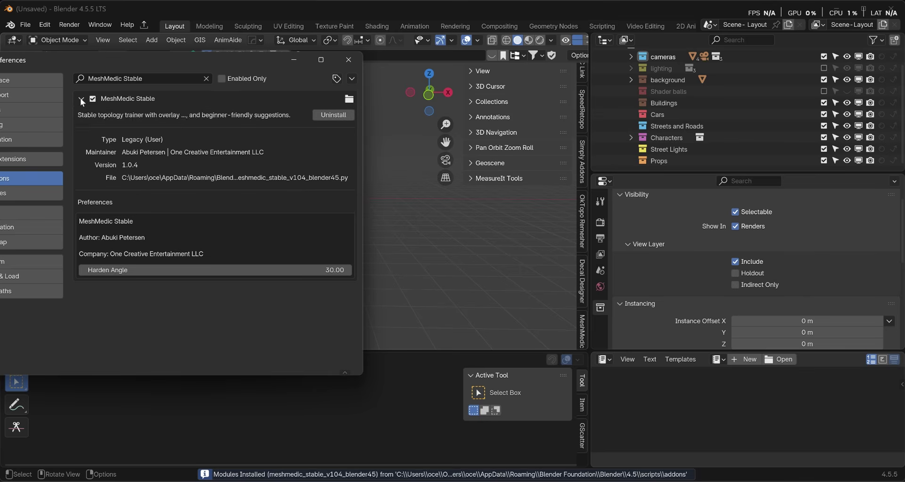
{"action": "left_click", "coordinate": [80, 99]}
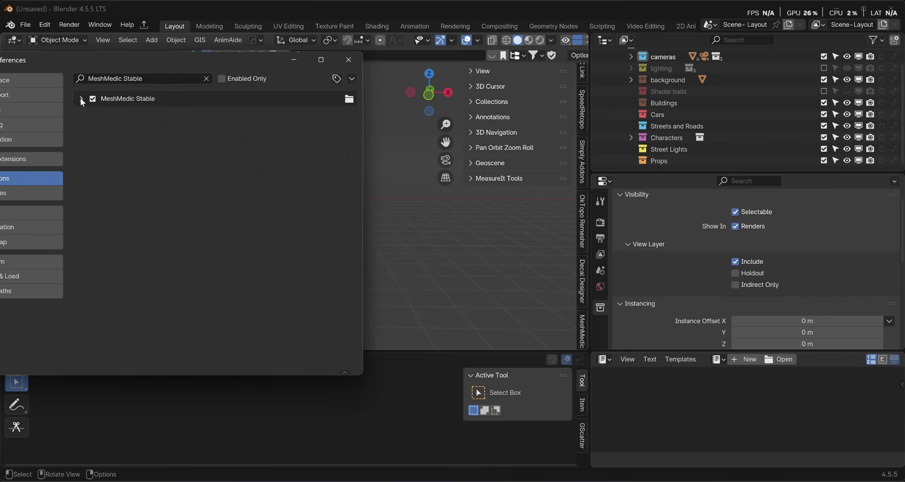
{"action": "left_click", "coordinate": [350, 63]}
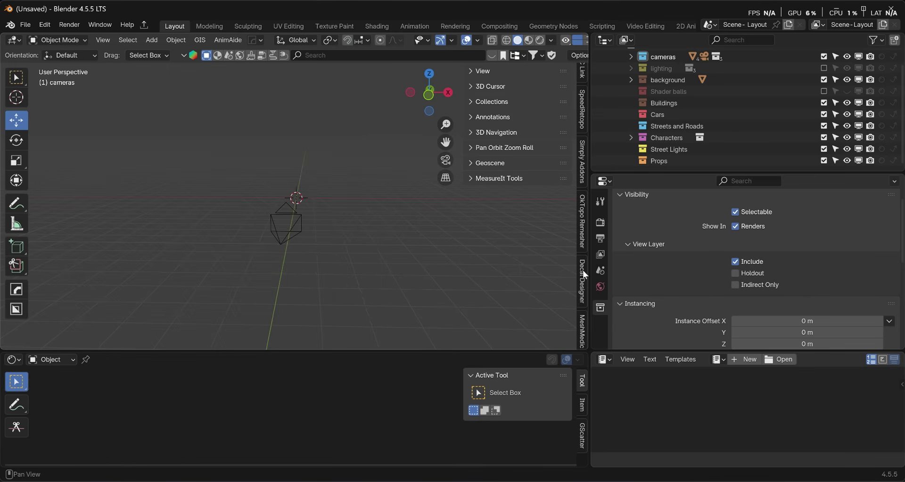
Step: Show the MeshMedic tools in the viewport sidebar, widen it for full labels and look over the available options
{"action": "key", "text": "n"}
{"action": "key", "text": "n"}
{"action": "scroll", "coordinate": [578, 243], "scroll_direction": "down", "scroll_amount": 3}
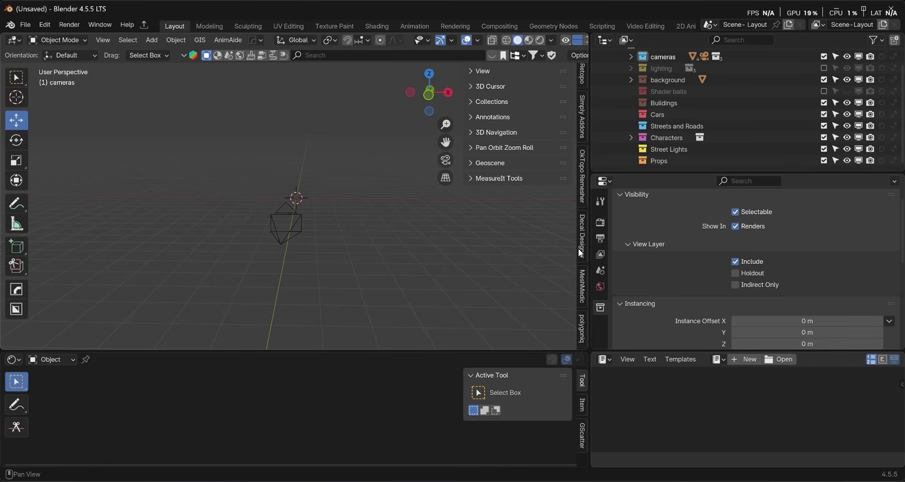
{"action": "left_click", "coordinate": [583, 285]}
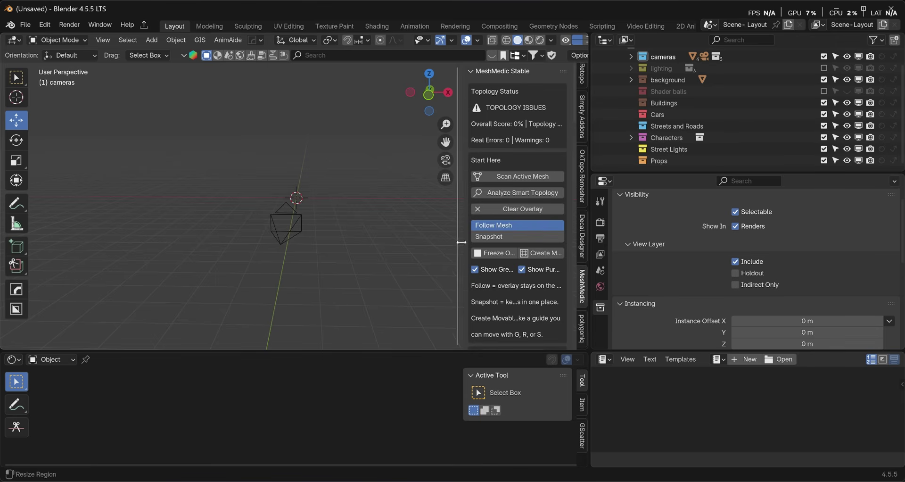
{"action": "left_click_drag", "start_coordinate": [465, 240], "coordinate": [368, 234]}
{"action": "scroll", "coordinate": [436, 152], "scroll_direction": "down", "scroll_amount": 10}
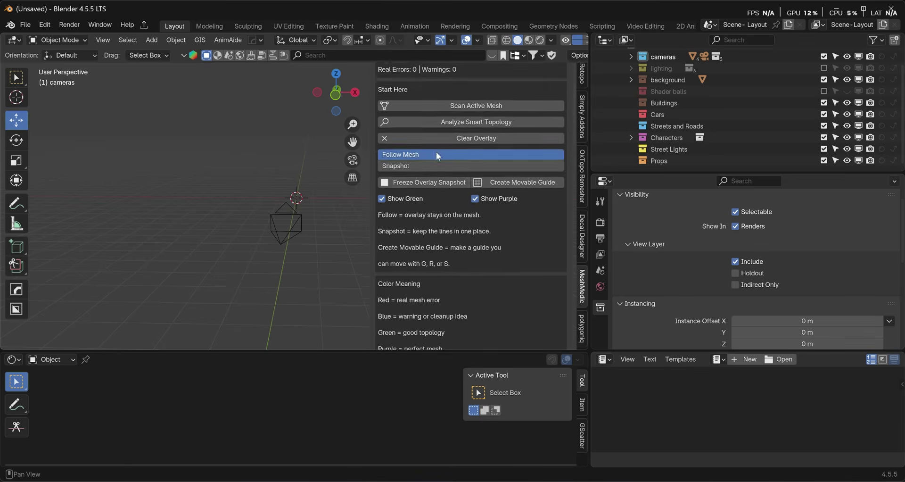
{"action": "scroll", "coordinate": [443, 182], "scroll_direction": "down", "scroll_amount": 1}
{"action": "scroll", "coordinate": [443, 182], "scroll_direction": "up", "scroll_amount": 11}
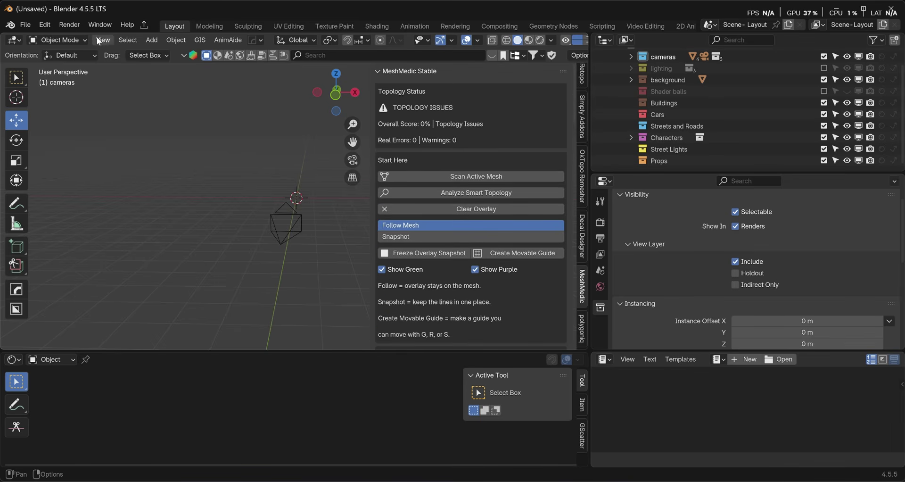
Step: Add a 2 m Monkey mesh at the world origin
{"action": "left_click", "coordinate": [151, 42]}
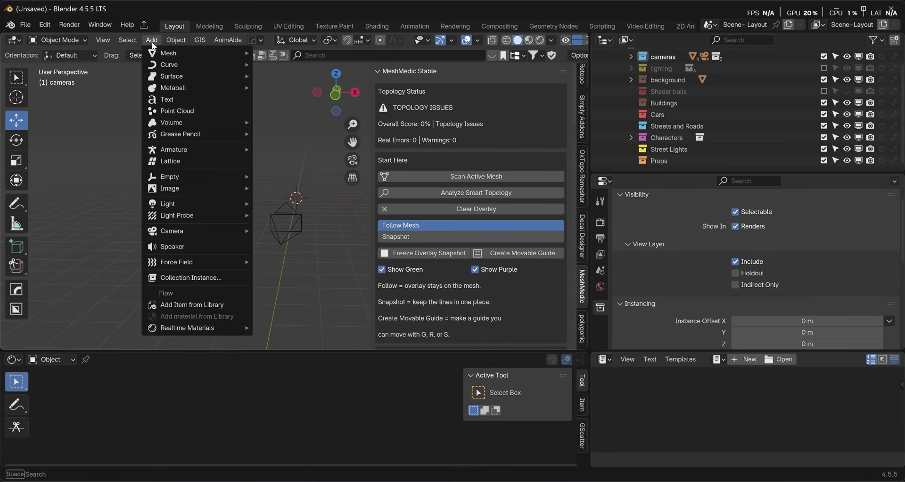
{"action": "mouse_move", "coordinate": [156, 54]}
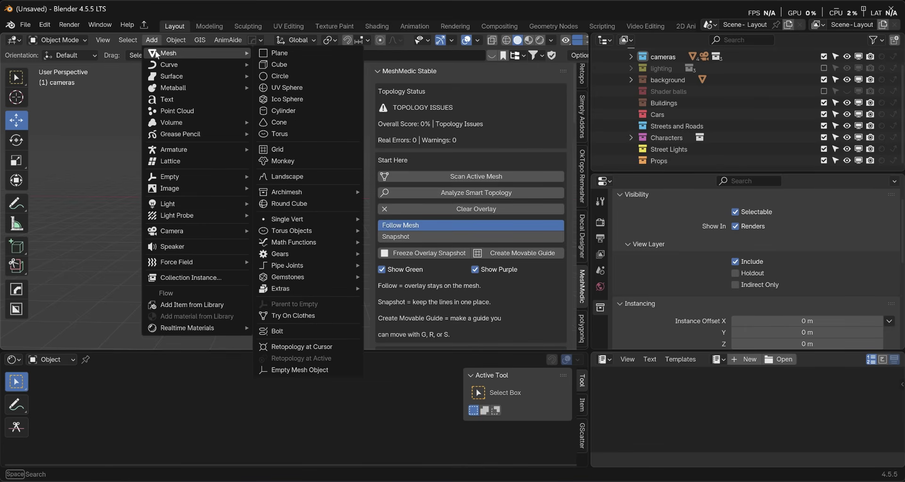
{"action": "left_click", "coordinate": [301, 160]}
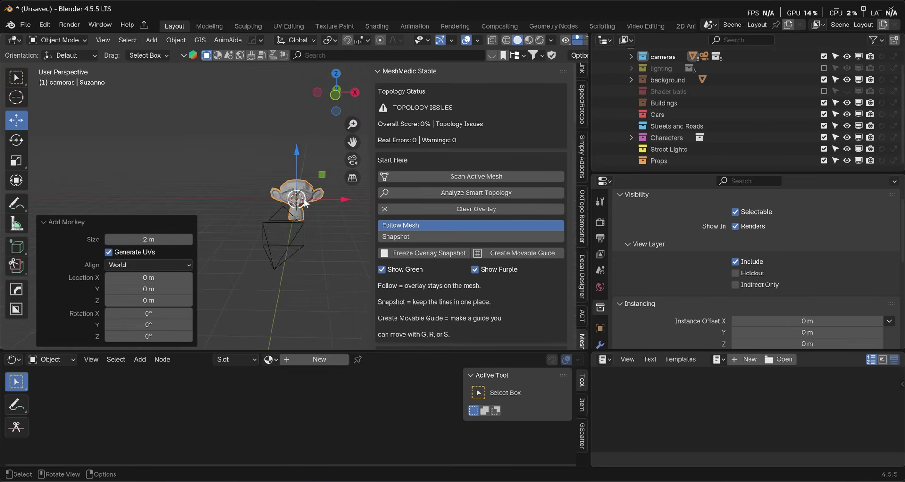
{"action": "scroll", "coordinate": [305, 202], "scroll_direction": "up", "scroll_amount": 5}
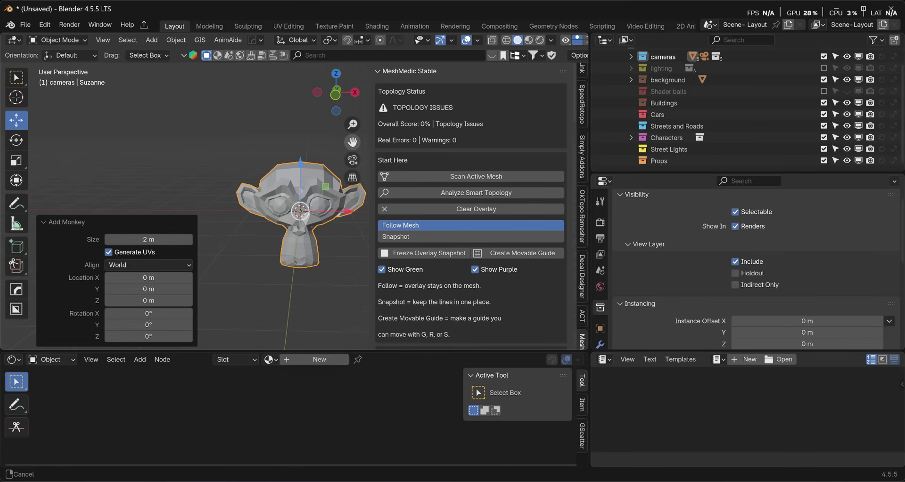
{"action": "left_click_drag", "start_coordinate": [352, 141], "coordinate": [324, 173]}
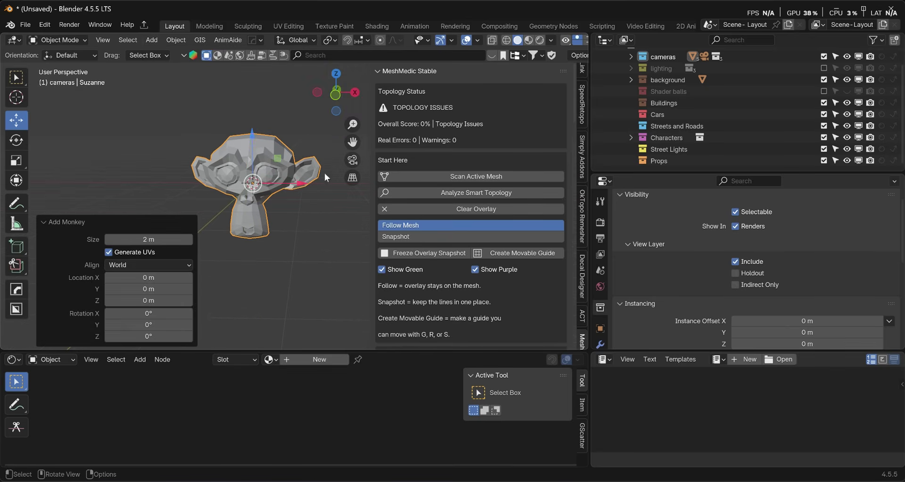
{"action": "middle_click_drag", "start_coordinate": [324, 173], "coordinate": [283, 282]}
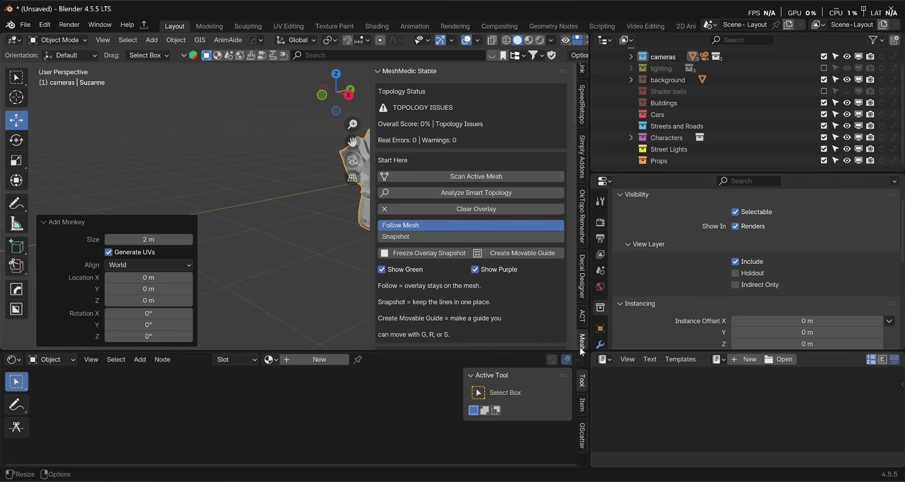
Step: Enlarge the 3D viewport over the shader editor below and the outliner and properties areas beside it
{"action": "left_click_drag", "start_coordinate": [581, 352], "coordinate": [588, 359]}
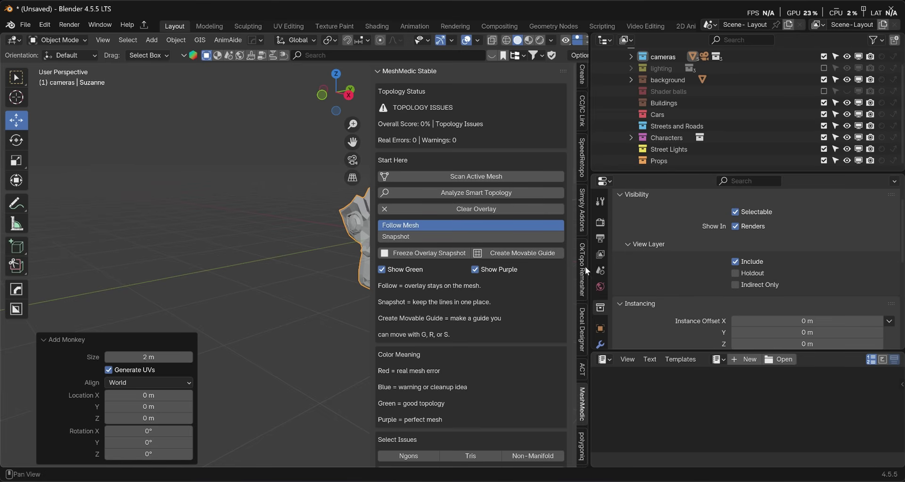
{"action": "left_click_drag", "start_coordinate": [586, 267], "coordinate": [887, 261]}
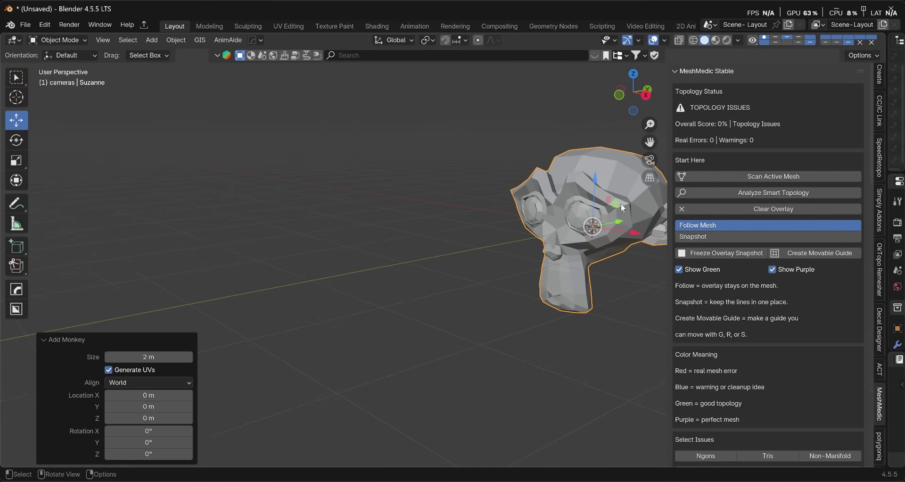
Step: Move the monkey head up about 0.98 m along the global Z axis
{"action": "middle_click_drag", "start_coordinate": [608, 236], "coordinate": [650, 141]}
{"action": "left_click_drag", "start_coordinate": [650, 142], "coordinate": [485, 146]}
{"action": "middle_click_drag", "start_coordinate": [518, 189], "coordinate": [585, 208]}
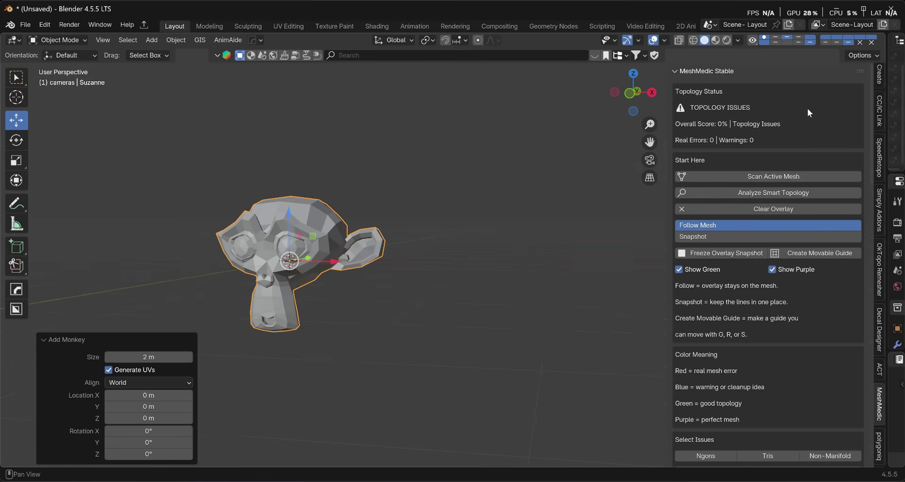
{"action": "left_click_drag", "start_coordinate": [289, 221], "coordinate": [295, 151]}
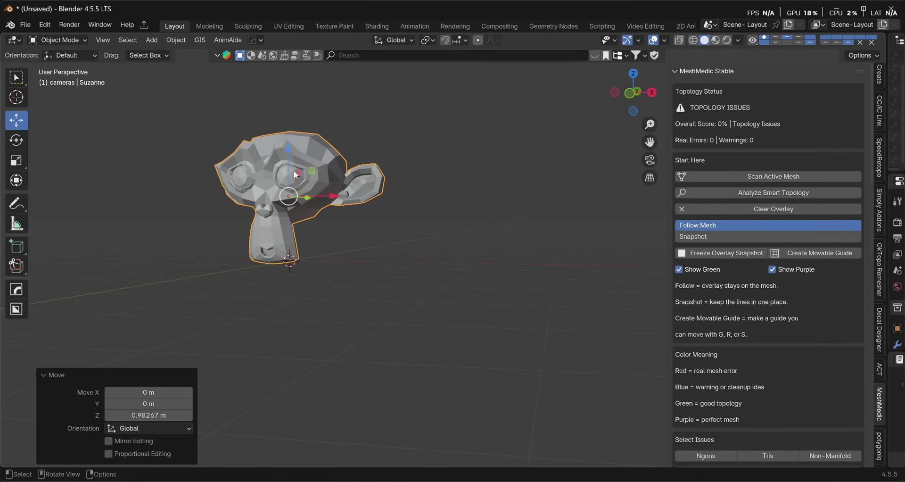
{"action": "middle_click_drag", "start_coordinate": [293, 171], "coordinate": [311, 174]}
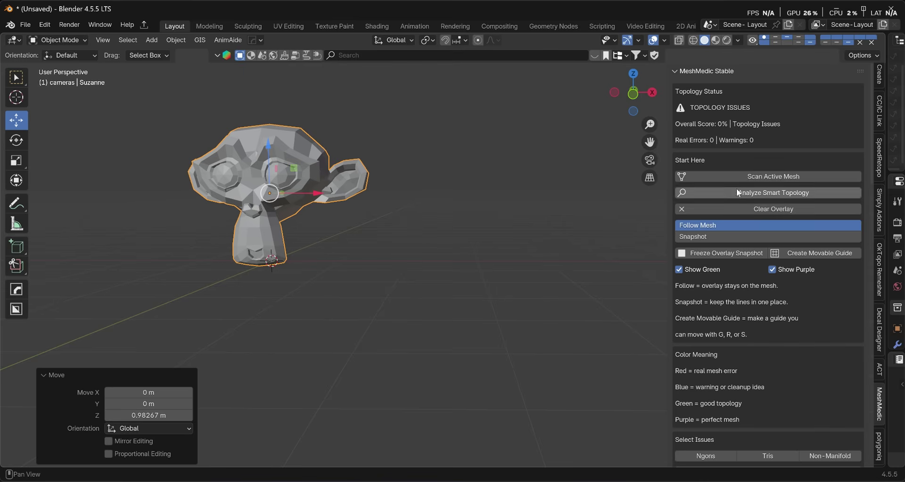
Step: Scan the monkey mesh with MeshMedic and examine its color meanings, issue selection options and analysis rules
{"action": "left_click", "coordinate": [758, 174]}
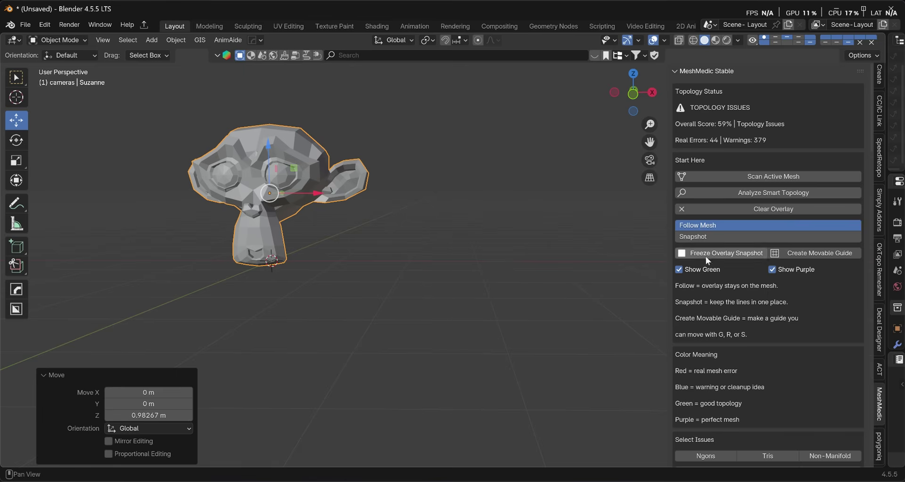
{"action": "scroll", "coordinate": [684, 271], "scroll_direction": "down", "scroll_amount": 2}
{"action": "scroll", "coordinate": [691, 270], "scroll_direction": "down", "scroll_amount": 10}
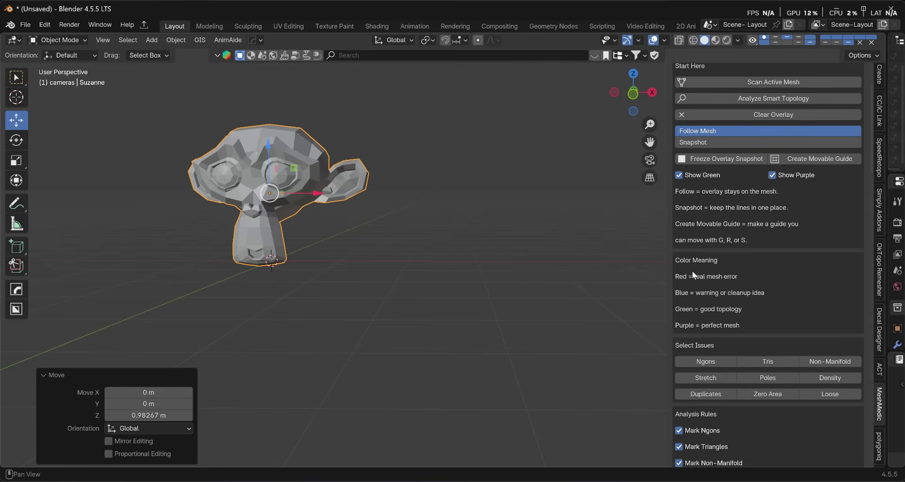
{"action": "scroll", "coordinate": [692, 270], "scroll_direction": "down", "scroll_amount": 5}
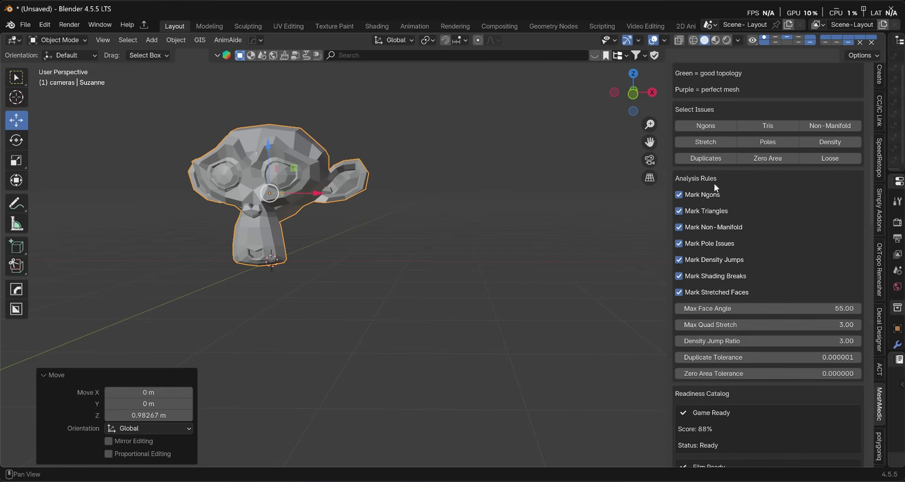
Step: Turn off every analysis rule except Mark Stretched Faces, then scan the monkey mesh and analyze its smart topology
{"action": "left_click", "coordinate": [680, 195]}
{"action": "left_click_drag", "start_coordinate": [679, 211], "coordinate": [684, 292]}
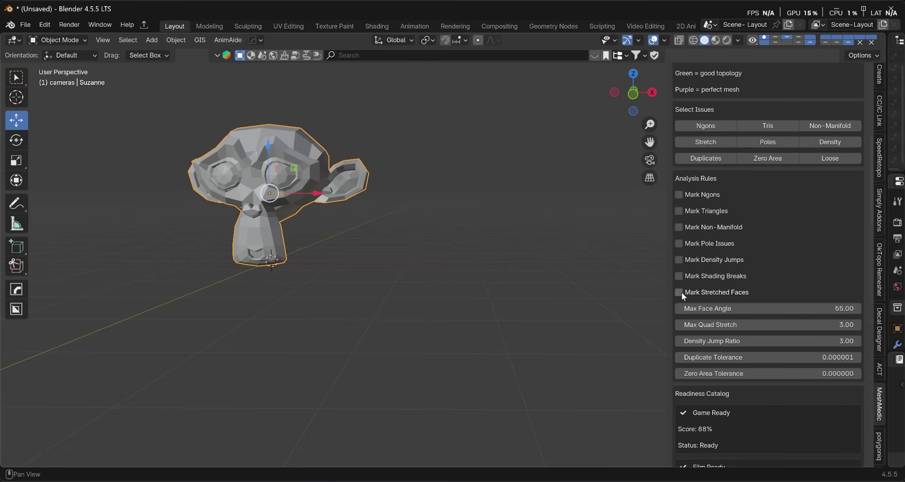
{"action": "scroll", "coordinate": [721, 282], "scroll_direction": "up", "scroll_amount": 15}
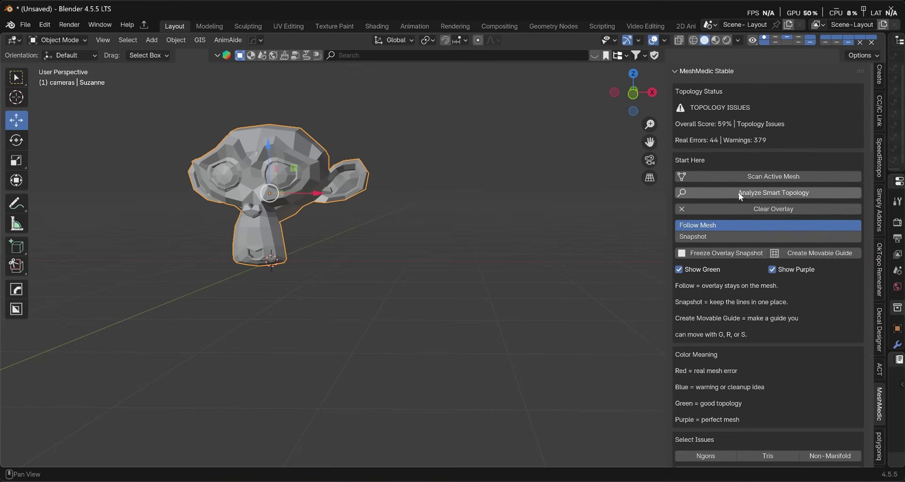
{"action": "left_click", "coordinate": [749, 177]}
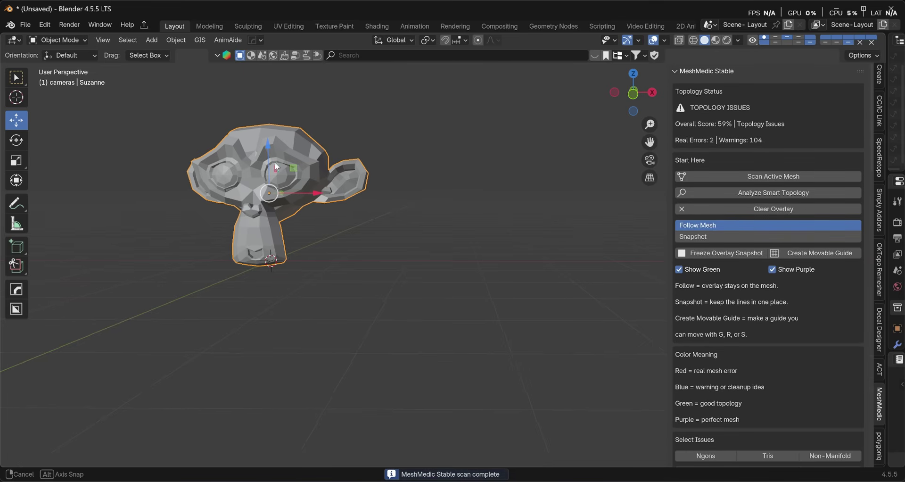
{"action": "middle_click_drag", "start_coordinate": [275, 162], "coordinate": [304, 175]}
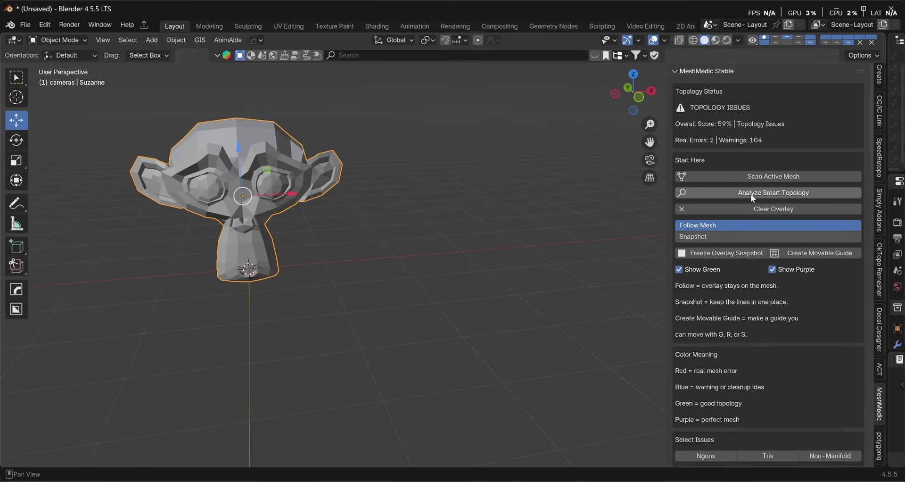
{"action": "left_click", "coordinate": [762, 195]}
Step: Examine the stretched-face overlay on the monkey and read the readiness catalog, diagnostics and simple explanations
{"action": "mouse_move", "coordinate": [306, 172]}
{"action": "middle_mouse_down"}
{"action": "mouse_move", "coordinate": [339, 181]}
{"action": "mouse_move", "coordinate": [344, 171]}
{"action": "mouse_move", "coordinate": [377, 198]}
{"action": "middle_mouse_up"}
{"action": "scroll", "coordinate": [734, 321], "scroll_direction": "down", "scroll_amount": 12}
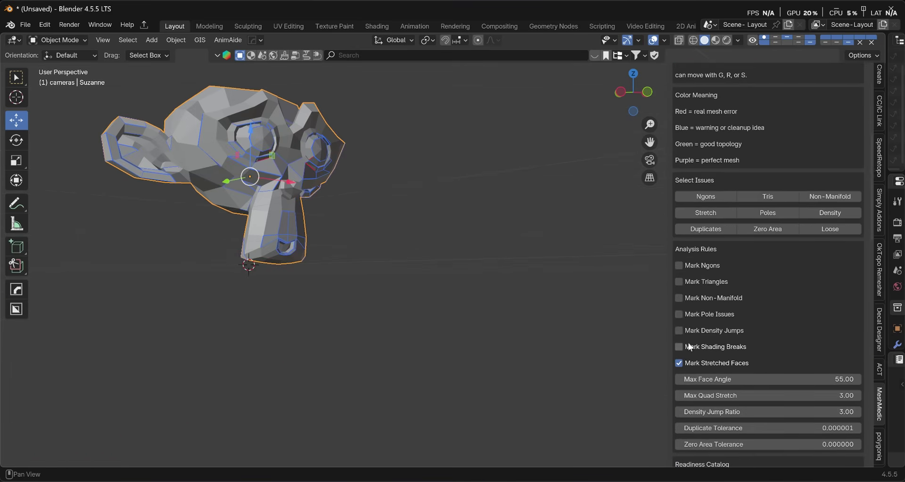
{"action": "middle_click_drag", "start_coordinate": [380, 239], "coordinate": [346, 270]}
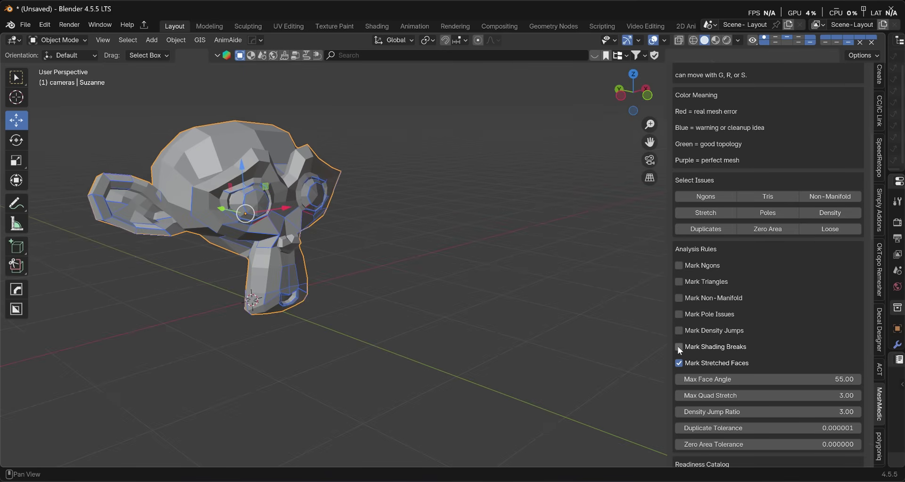
{"action": "scroll", "coordinate": [708, 363], "scroll_direction": "down", "scroll_amount": 15}
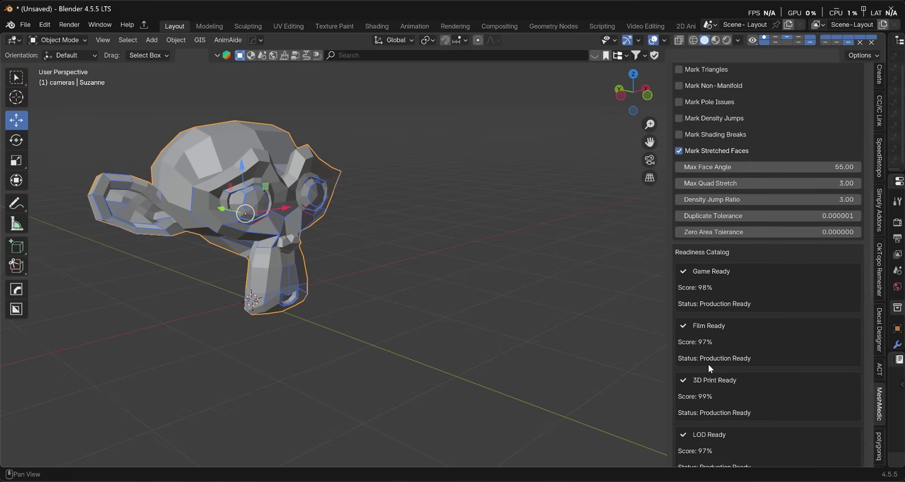
{"action": "scroll", "coordinate": [709, 366], "scroll_direction": "down", "scroll_amount": 12}
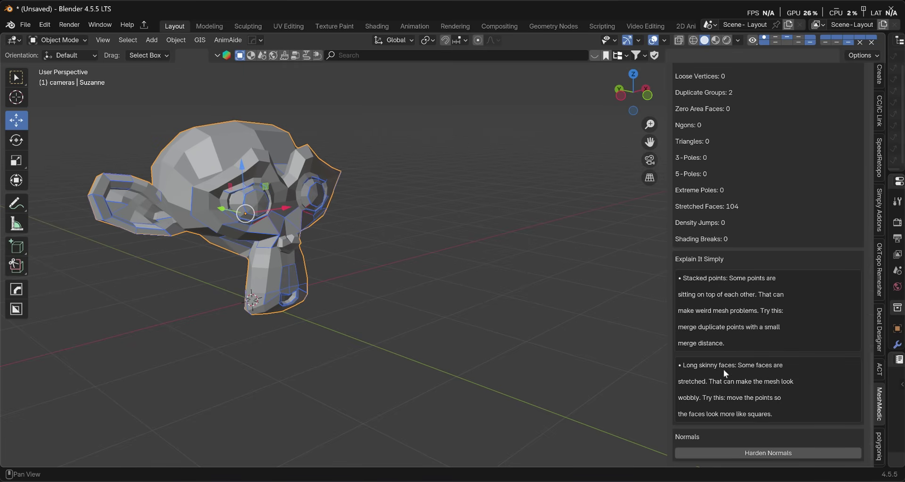
{"action": "scroll", "coordinate": [742, 354], "scroll_direction": "up", "scroll_amount": 20}
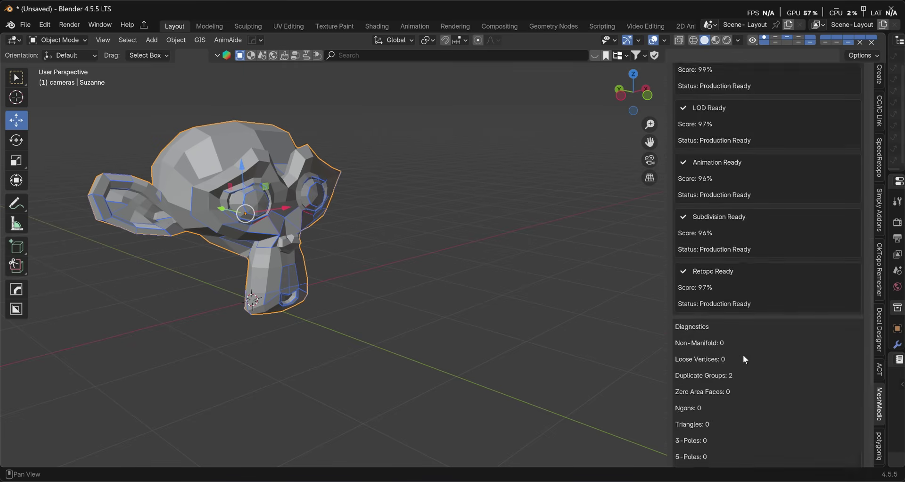
Step: Enable Mark Shading Breaks, rerun the smart topology analysis and inspect the overlay around the monkey head
{"action": "scroll", "coordinate": [743, 354], "scroll_direction": "up", "scroll_amount": 15}
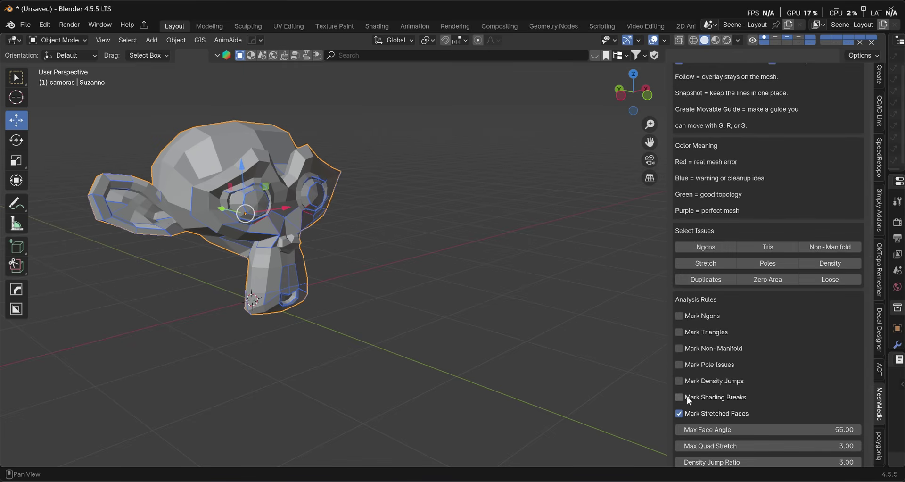
{"action": "scroll", "coordinate": [728, 352], "scroll_direction": "up", "scroll_amount": 10}
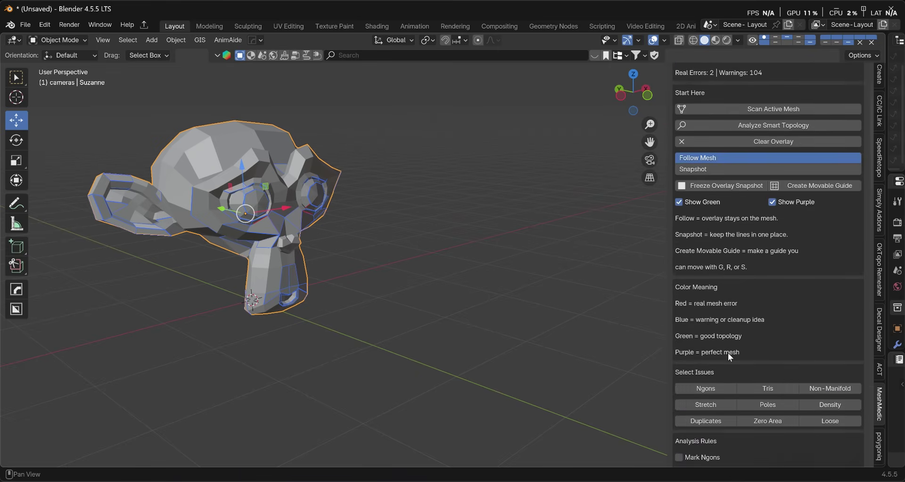
{"action": "scroll", "coordinate": [714, 348], "scroll_direction": "down", "scroll_amount": 12}
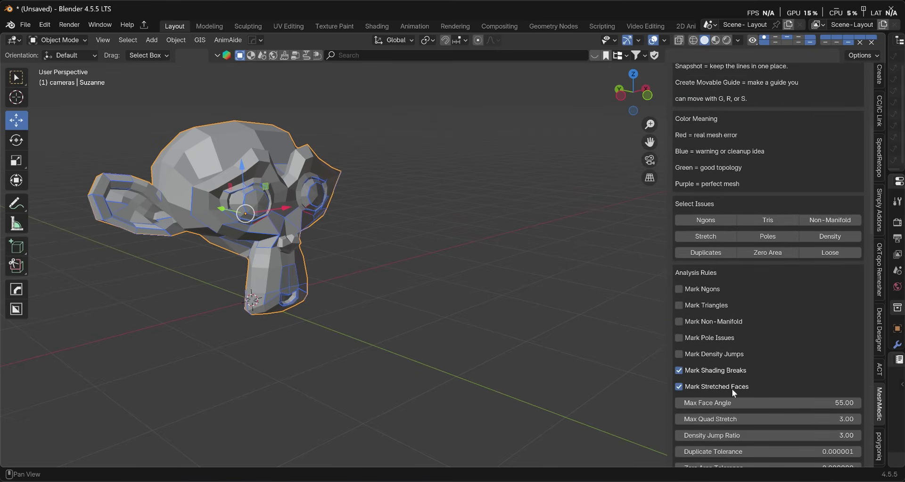
{"action": "scroll", "coordinate": [725, 301], "scroll_direction": "up", "scroll_amount": 10}
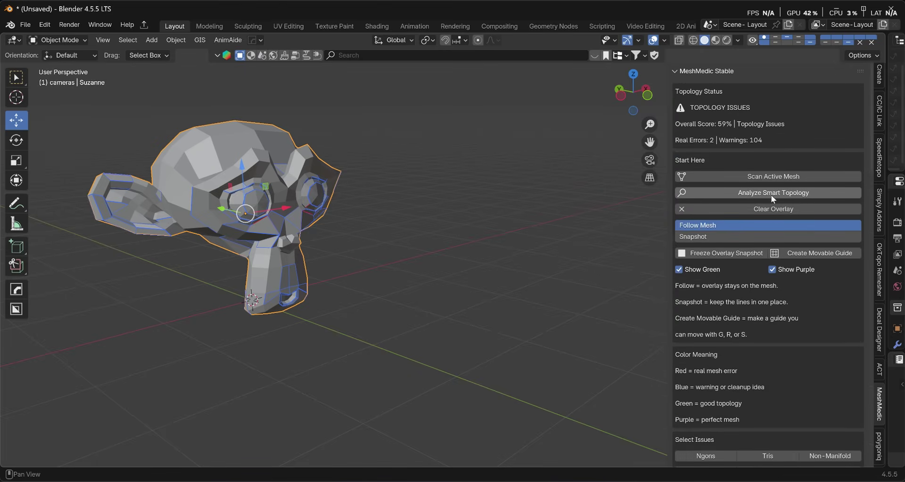
{"action": "left_click", "coordinate": [771, 193]}
{"action": "middle_click_drag", "start_coordinate": [211, 173], "coordinate": [239, 189]}
{"action": "middle_click_drag", "start_coordinate": [318, 222], "coordinate": [285, 214]}
{"action": "scroll", "coordinate": [285, 222], "scroll_direction": "up", "scroll_amount": 2}
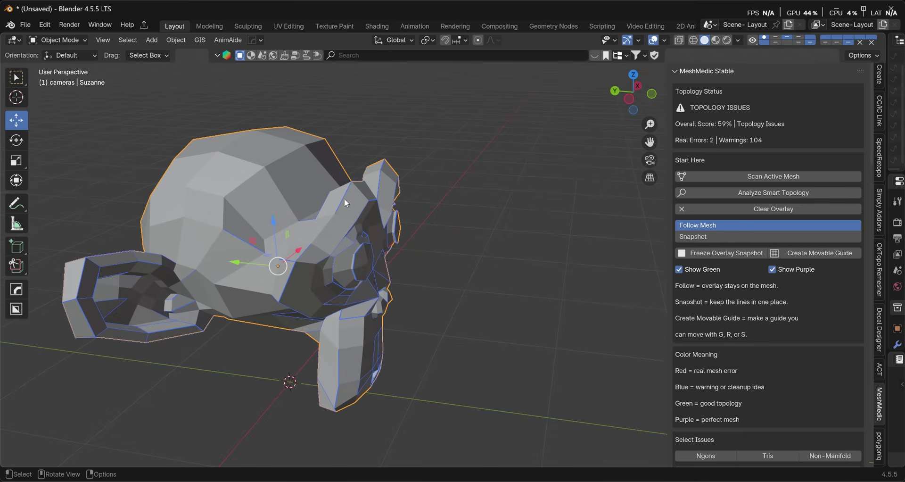
{"action": "middle_click_drag", "start_coordinate": [340, 209], "coordinate": [290, 185]}
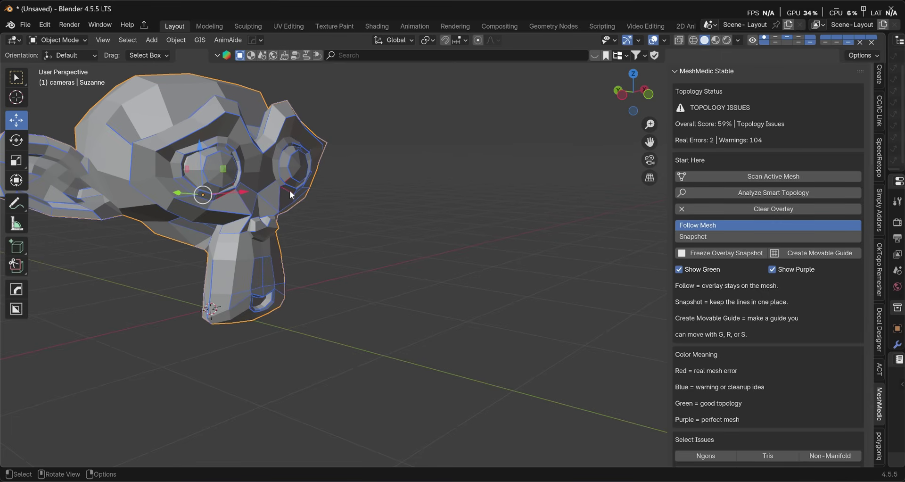
Step: Add Mark Density Jumps to the analysis rules and rerun the smart topology analysis on the monkey
{"action": "scroll", "coordinate": [744, 384], "scroll_direction": "down", "scroll_amount": 10}
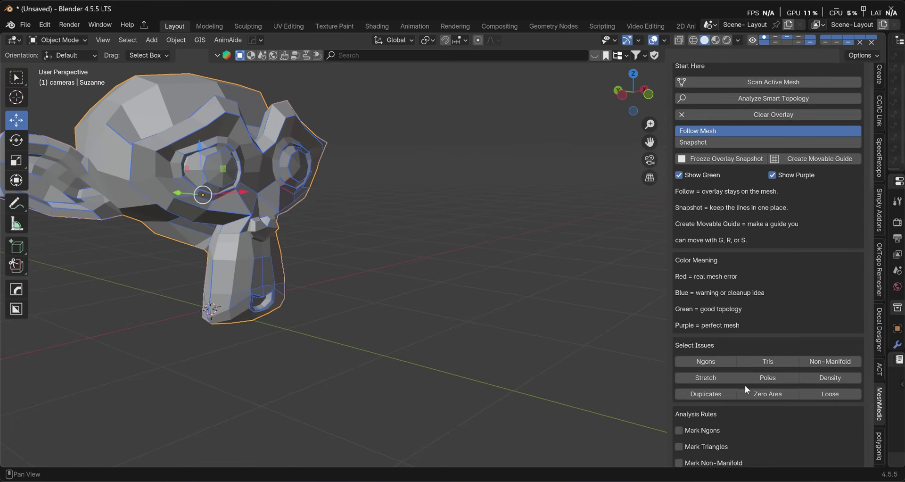
{"action": "left_click", "coordinate": [679, 377]}
{"action": "scroll", "coordinate": [757, 374], "scroll_direction": "up", "scroll_amount": 8}
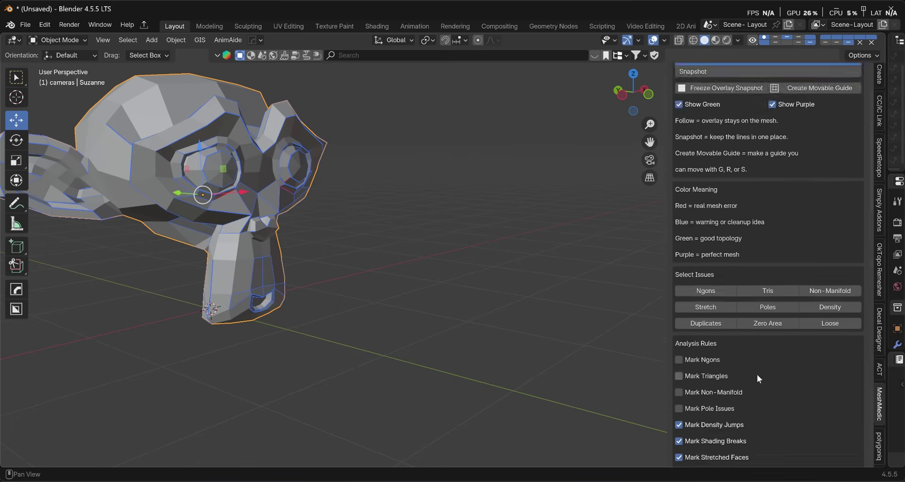
{"action": "scroll", "coordinate": [757, 374], "scroll_direction": "up", "scroll_amount": 2}
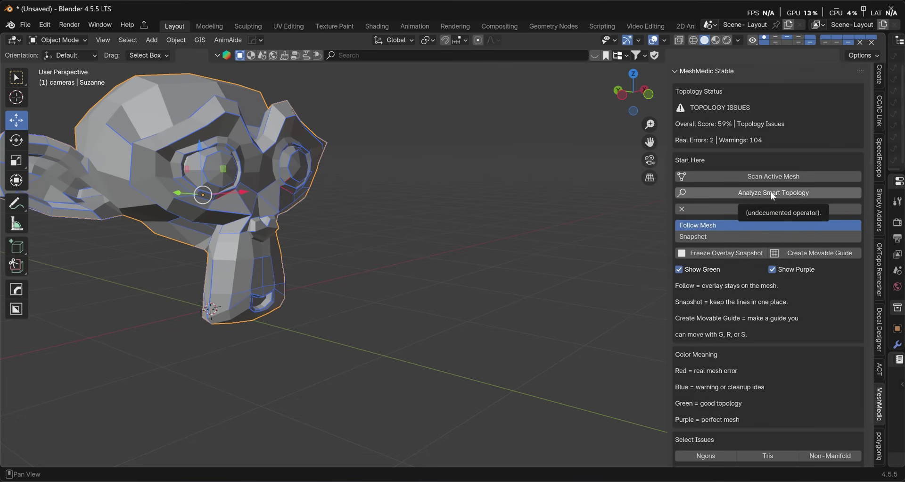
{"action": "left_click", "coordinate": [773, 193]}
{"action": "middle_click_drag", "start_coordinate": [315, 188], "coordinate": [305, 205]}
{"action": "scroll", "coordinate": [333, 198], "scroll_direction": "up", "scroll_amount": 3}
{"action": "scroll", "coordinate": [274, 201], "scroll_direction": "down", "scroll_amount": 4}
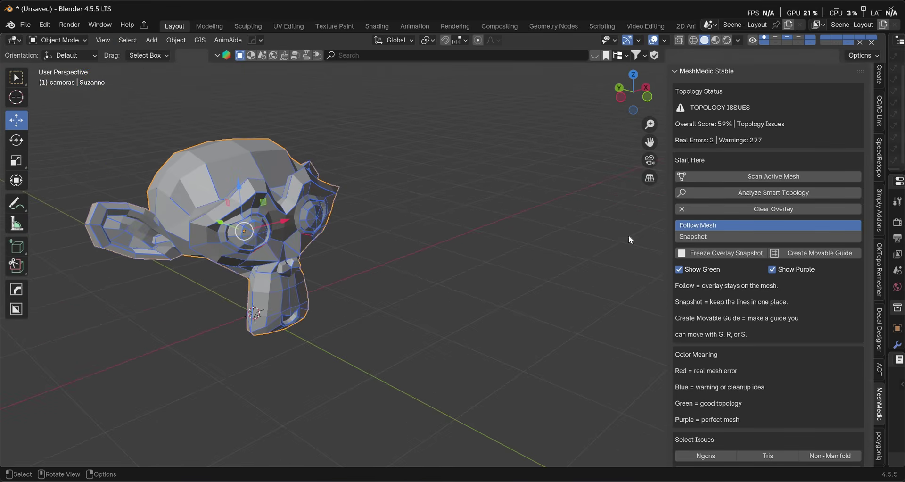
Step: Enable the Mark Pole Issues rule and analyze the monkey's smart topology again
{"action": "scroll", "coordinate": [739, 271], "scroll_direction": "down", "scroll_amount": 3}
{"action": "scroll", "coordinate": [739, 271], "scroll_direction": "down", "scroll_amount": 7}
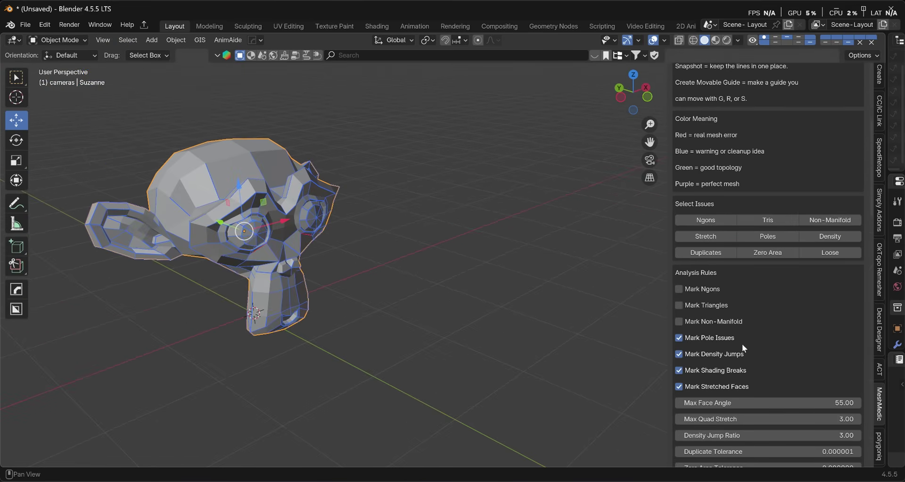
{"action": "scroll", "coordinate": [742, 343], "scroll_direction": "up", "scroll_amount": 10}
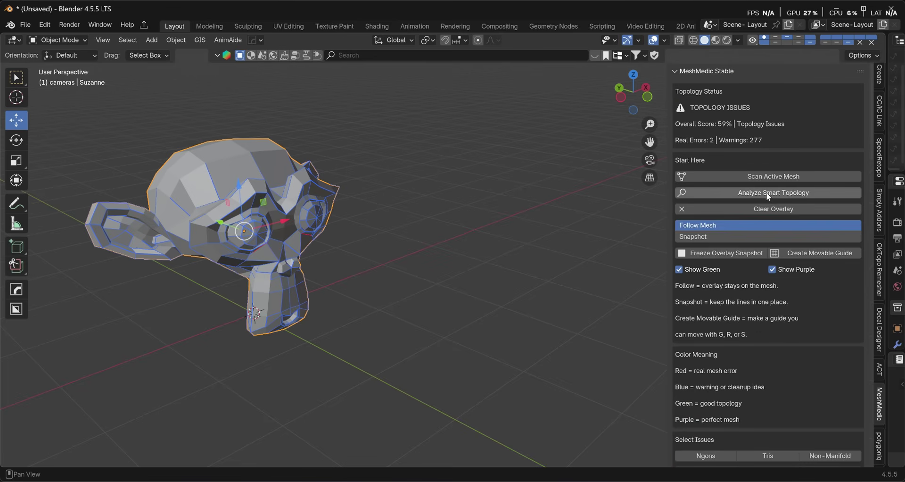
{"action": "left_click", "coordinate": [765, 191]}
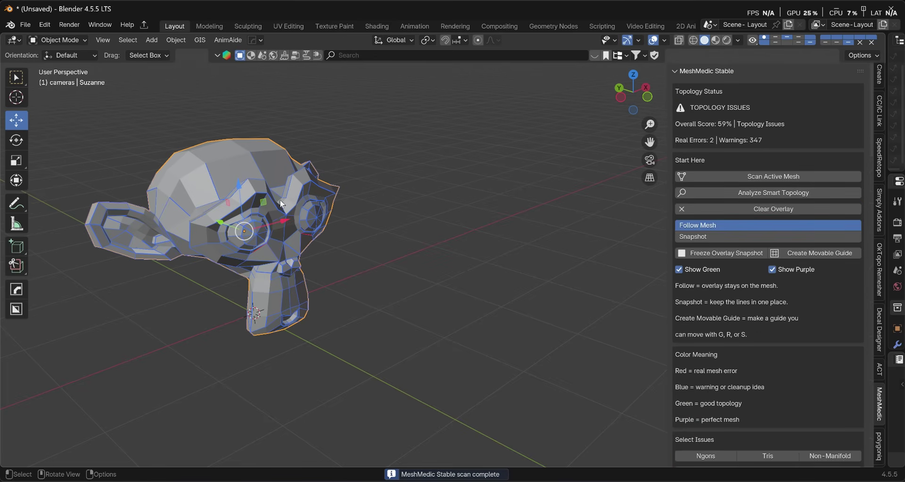
Step: Include Mark Non-Manifold in the analysis rules and reanalyze the monkey mesh
{"action": "scroll", "coordinate": [739, 320], "scroll_direction": "down", "scroll_amount": 10}
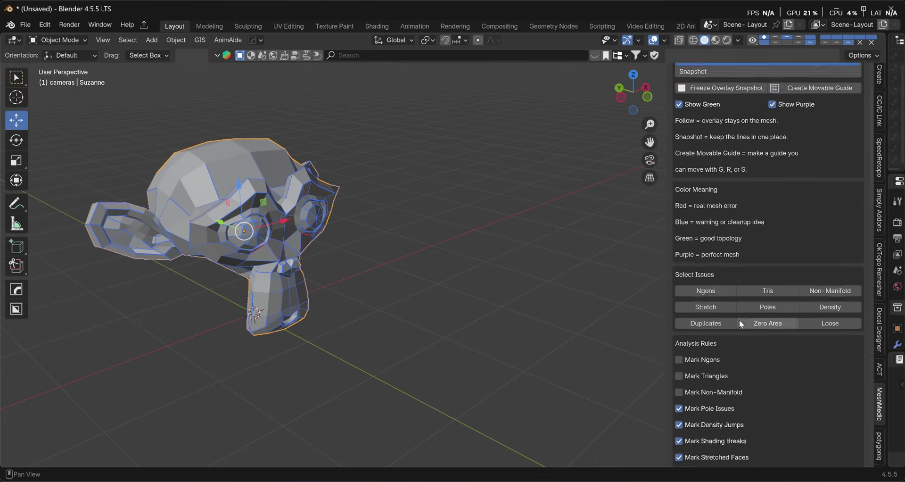
{"action": "scroll", "coordinate": [739, 335], "scroll_direction": "up", "scroll_amount": 10}
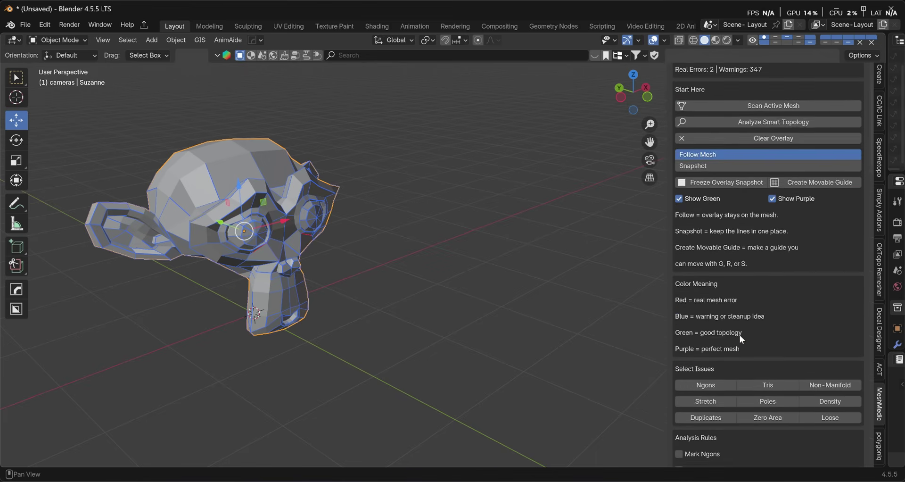
{"action": "left_click", "coordinate": [759, 194]}
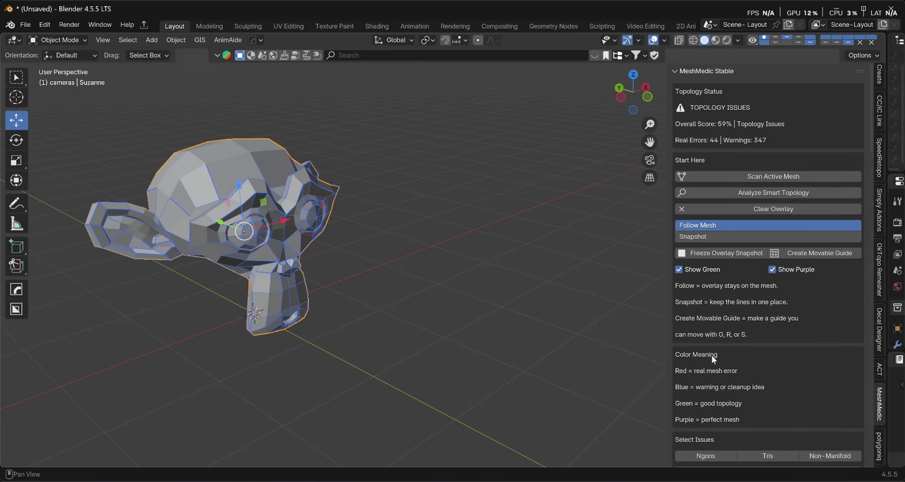
Step: Enable Mark Triangles, rerun the smart topology analysis and inspect the monkey's overlay
{"action": "scroll", "coordinate": [717, 348], "scroll_direction": "down", "scroll_amount": 5}
{"action": "scroll", "coordinate": [717, 347], "scroll_direction": "down", "scroll_amount": 3}
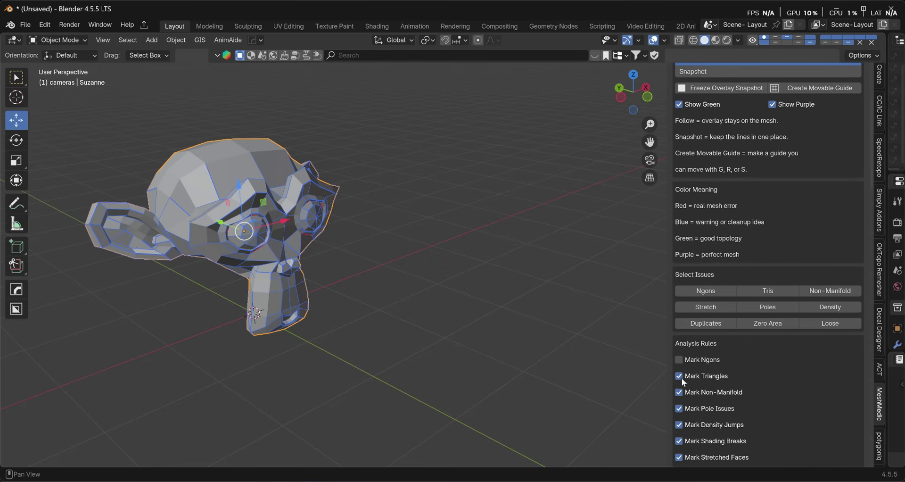
{"action": "scroll", "coordinate": [738, 316], "scroll_direction": "up", "scroll_amount": 7}
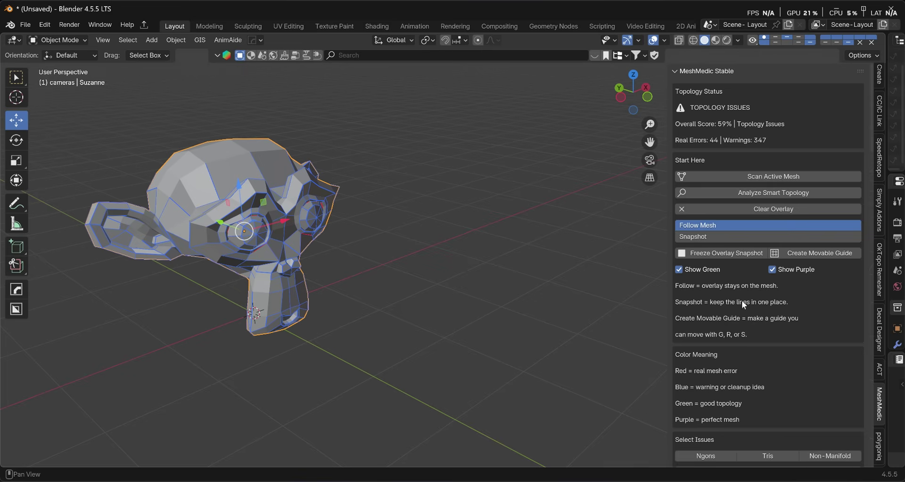
{"action": "left_click", "coordinate": [753, 193]}
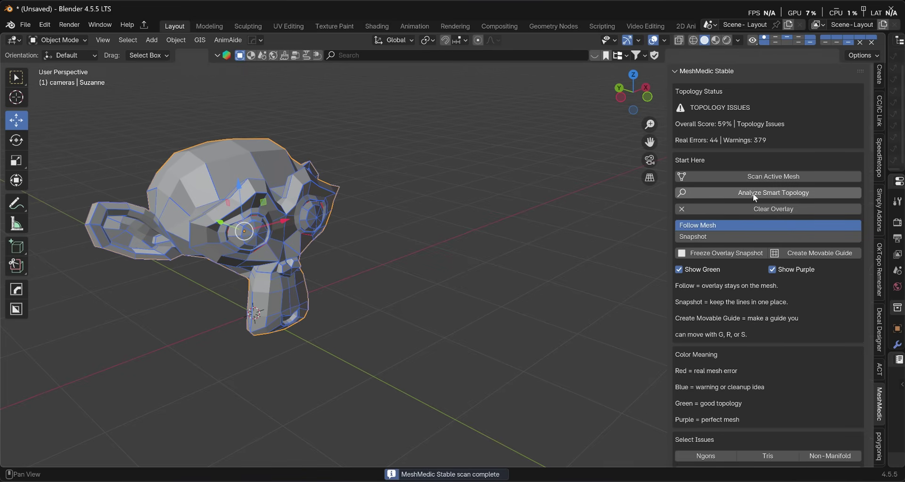
{"action": "middle_click_drag", "start_coordinate": [293, 216], "coordinate": [230, 213]}
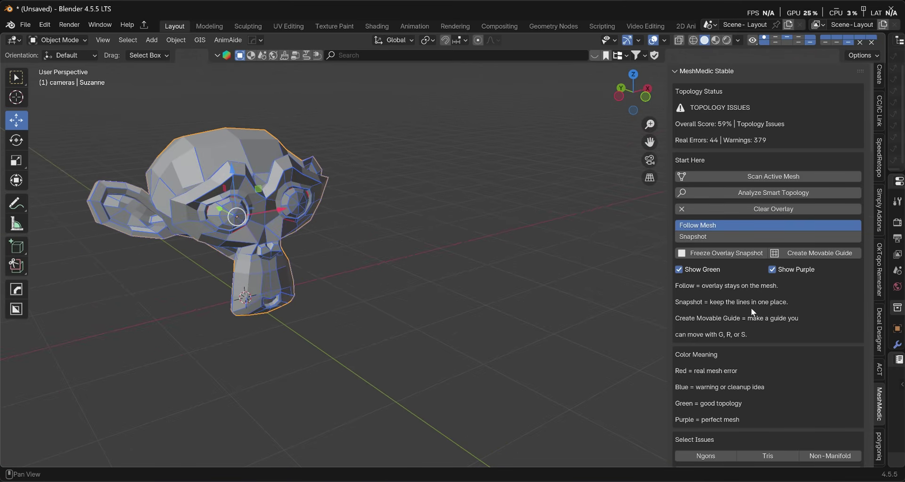
Step: Enable Mark Ngons so that all analysis rules are active, and reanalyze the monkey's topology
{"action": "scroll", "coordinate": [750, 333], "scroll_direction": "down", "scroll_amount": 8}
{"action": "scroll", "coordinate": [756, 344], "scroll_direction": "up", "scroll_amount": 8}
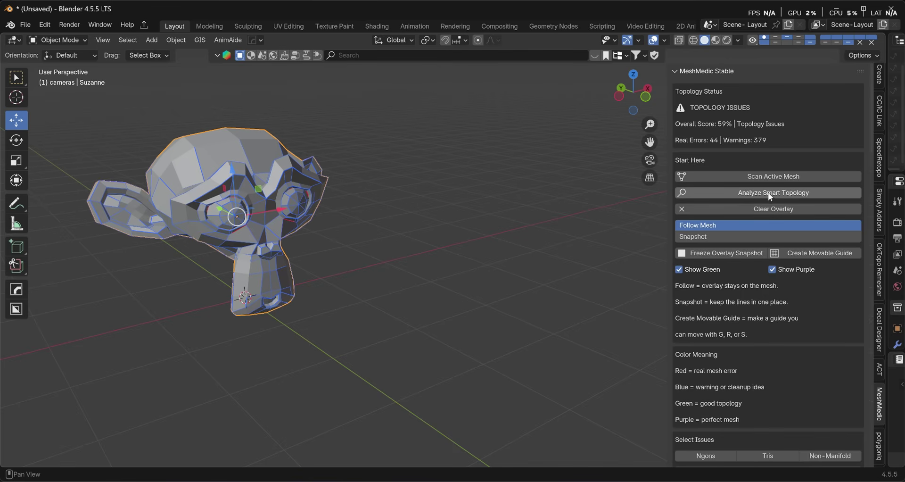
{"action": "left_click", "coordinate": [767, 191]}
{"action": "middle_click_drag", "start_coordinate": [383, 202], "coordinate": [413, 205]}
Step: Turn off all seven analysis rules, rerun the smart topology analysis and inspect the edges marked on the monkey's face
{"action": "scroll", "coordinate": [810, 304], "scroll_direction": "down", "scroll_amount": 12}
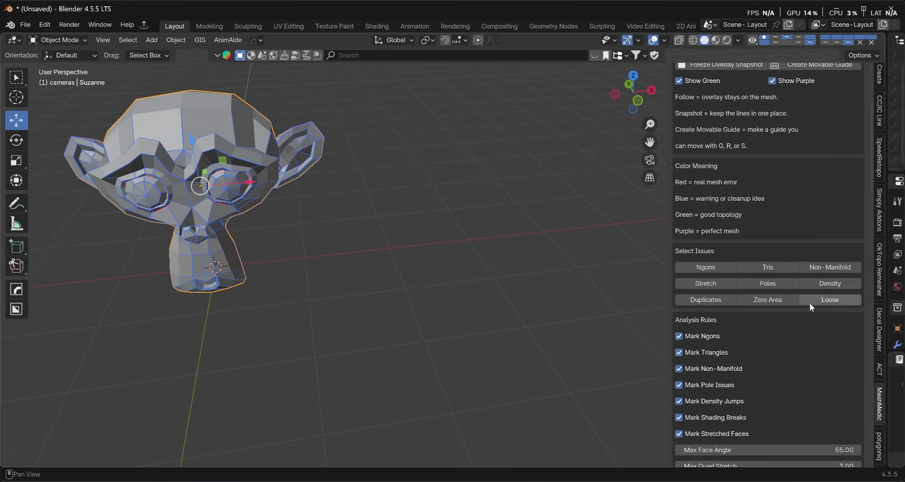
{"action": "left_click_drag", "start_coordinate": [679, 315], "coordinate": [680, 232]}
{"action": "scroll", "coordinate": [755, 286], "scroll_direction": "up", "scroll_amount": 12}
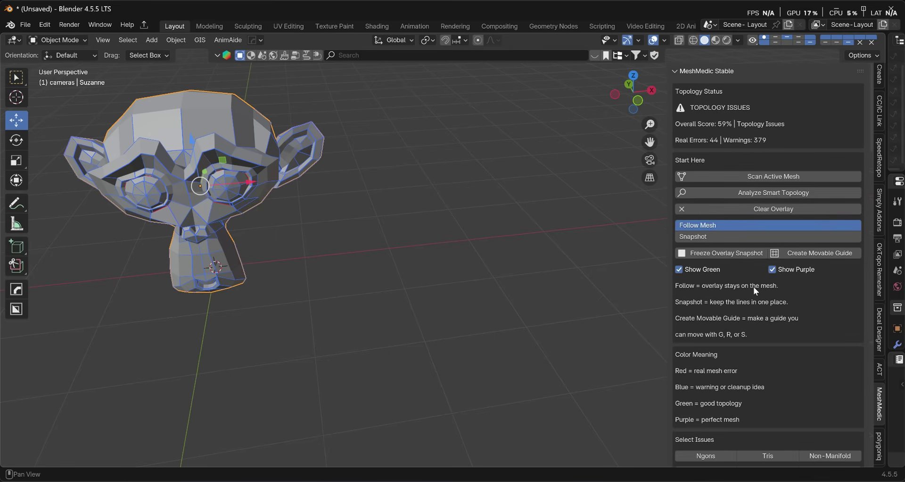
{"action": "left_click", "coordinate": [744, 192]}
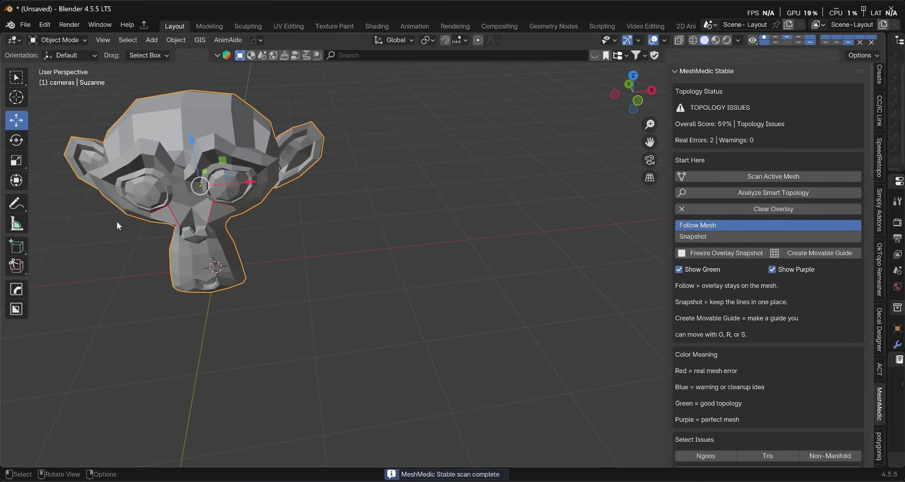
{"action": "middle_click_drag", "start_coordinate": [117, 222], "coordinate": [208, 212]}
Step: Enable only the Mark Triangles rule and run the smart topology analysis on the monkey
{"action": "scroll", "coordinate": [742, 282], "scroll_direction": "down", "scroll_amount": 8}
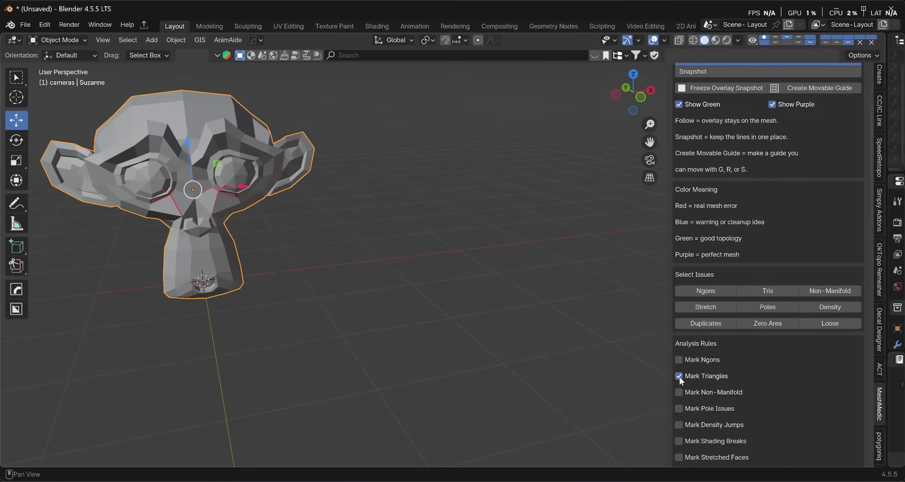
{"action": "scroll", "coordinate": [731, 376], "scroll_direction": "up", "scroll_amount": 8}
{"action": "left_click", "coordinate": [770, 193]}
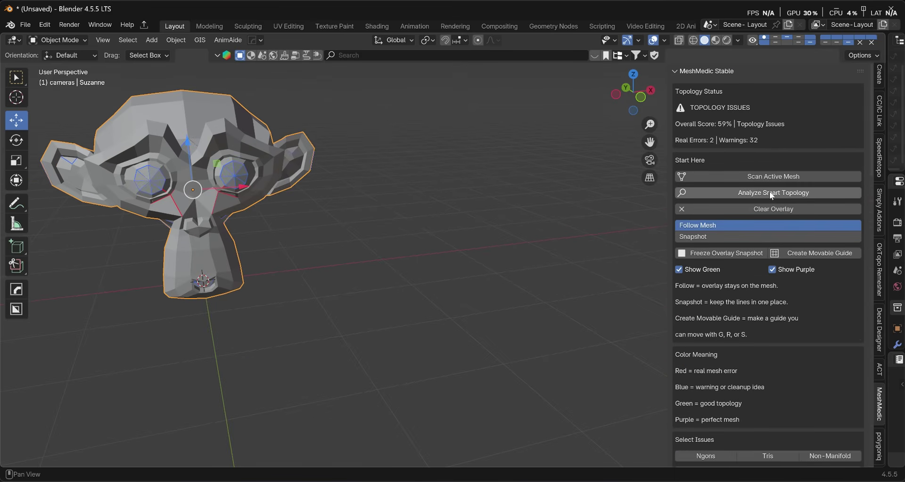
Step: Examine the triangle markings on the monkey's eyes, face and neck from several angles
{"action": "middle_click_drag", "start_coordinate": [289, 194], "coordinate": [330, 191]}
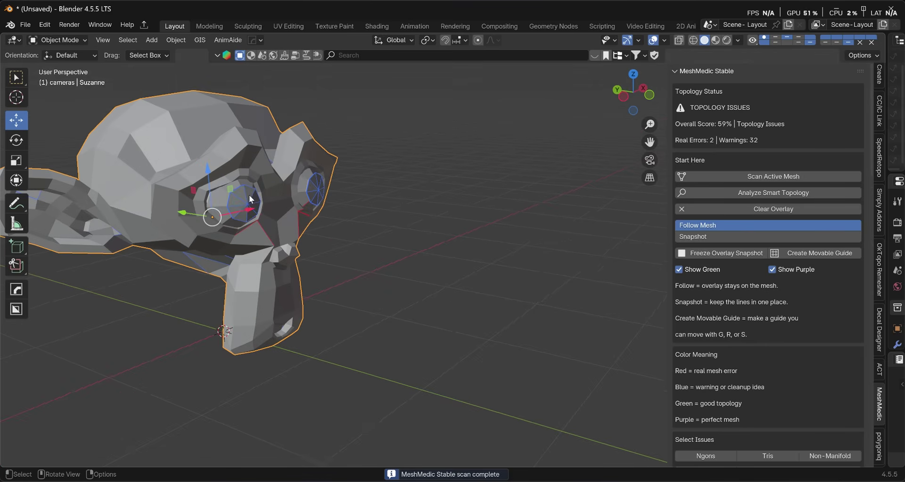
{"action": "scroll", "coordinate": [244, 180], "scroll_direction": "up", "scroll_amount": 4}
{"action": "middle_click_drag", "start_coordinate": [244, 180], "coordinate": [271, 183]}
{"action": "scroll", "coordinate": [271, 184], "scroll_direction": "down", "scroll_amount": 4}
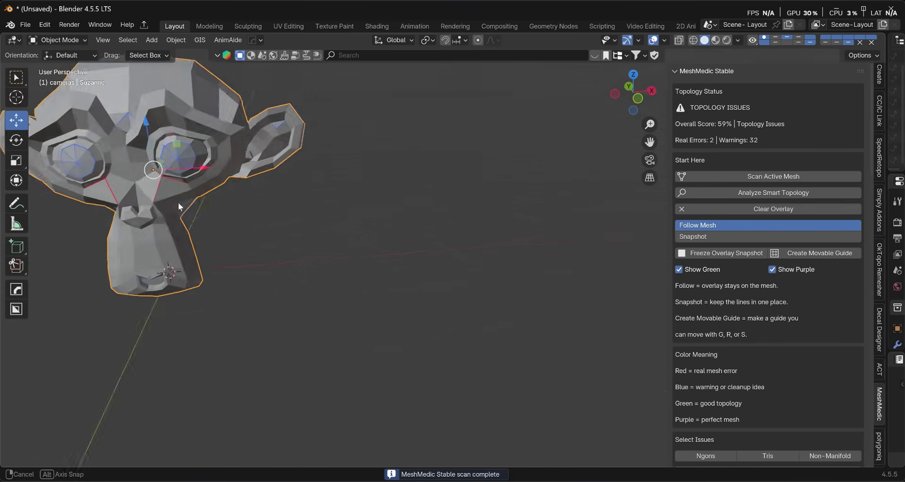
{"action": "middle_click_drag", "start_coordinate": [178, 203], "coordinate": [103, 169]}
{"action": "scroll", "coordinate": [270, 192], "scroll_direction": "up", "scroll_amount": 4}
{"action": "middle_click_drag", "start_coordinate": [269, 193], "coordinate": [179, 184]}
{"action": "scroll", "coordinate": [180, 184], "scroll_direction": "down", "scroll_amount": 3}
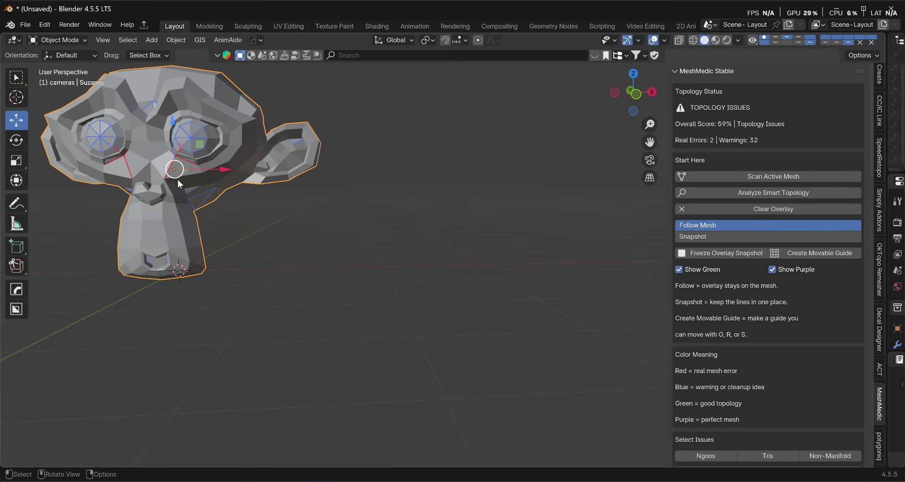
Step: Make Mark Non-Manifold the only active analysis rule, rerun the smart topology analysis and inspect the monkey's marked edges
{"action": "scroll", "coordinate": [735, 280], "scroll_direction": "down", "scroll_amount": 6}
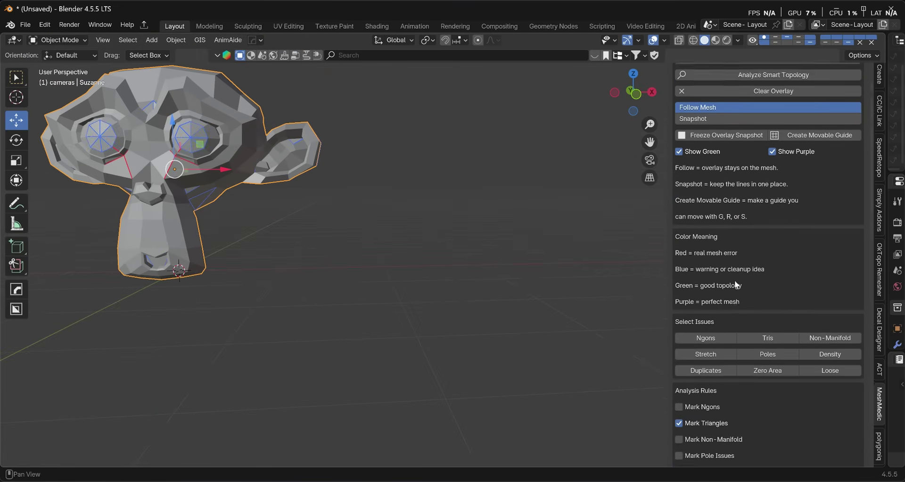
{"action": "scroll", "coordinate": [735, 280], "scroll_direction": "down", "scroll_amount": 16}
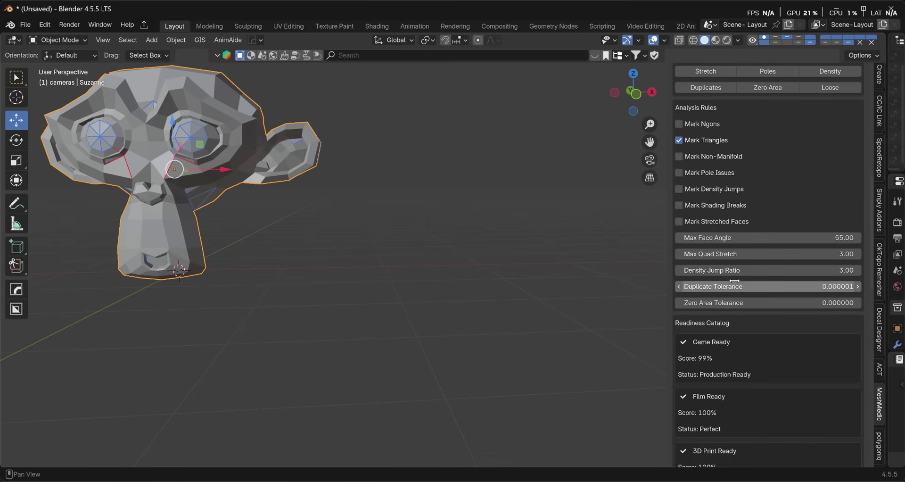
{"action": "scroll", "coordinate": [735, 279], "scroll_direction": "down", "scroll_amount": 5}
{"action": "scroll", "coordinate": [734, 280], "scroll_direction": "up", "scroll_amount": 12}
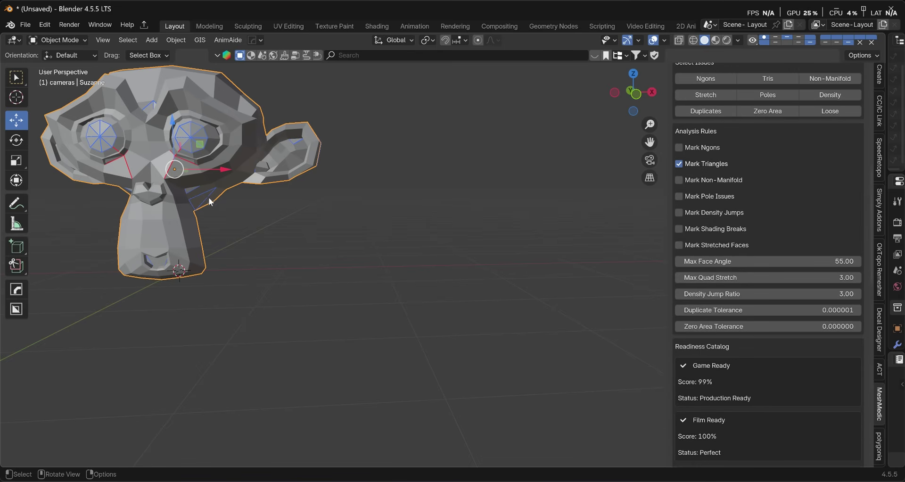
{"action": "scroll", "coordinate": [736, 314], "scroll_direction": "up", "scroll_amount": 4}
{"action": "scroll", "coordinate": [738, 315], "scroll_direction": "up", "scroll_amount": 2}
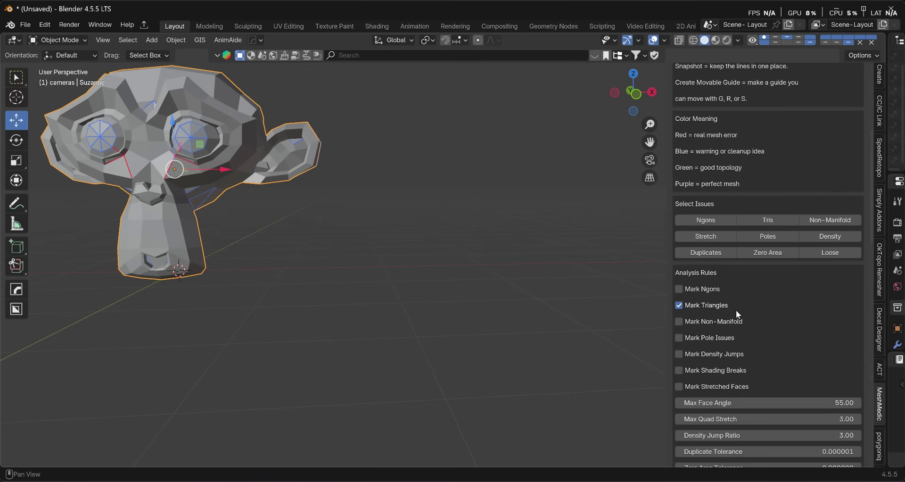
{"action": "left_click", "coordinate": [680, 323]}
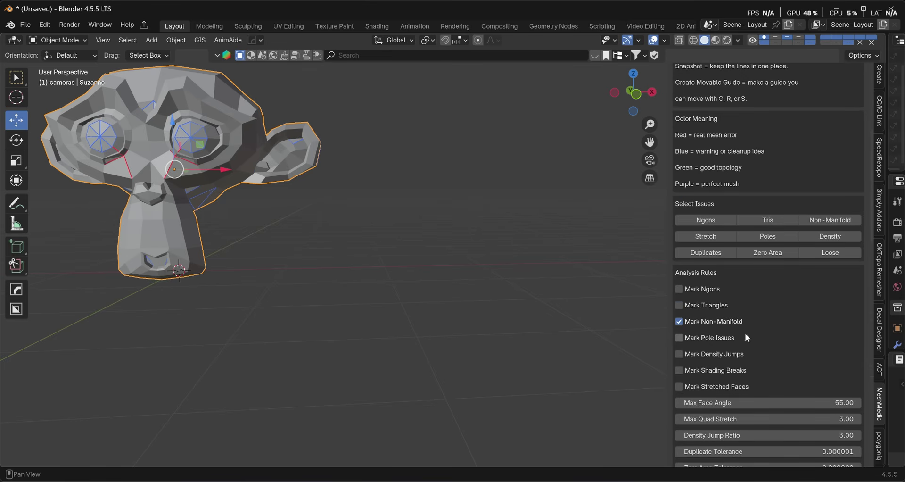
{"action": "scroll", "coordinate": [744, 333], "scroll_direction": "up", "scroll_amount": 10}
{"action": "left_click", "coordinate": [763, 194]}
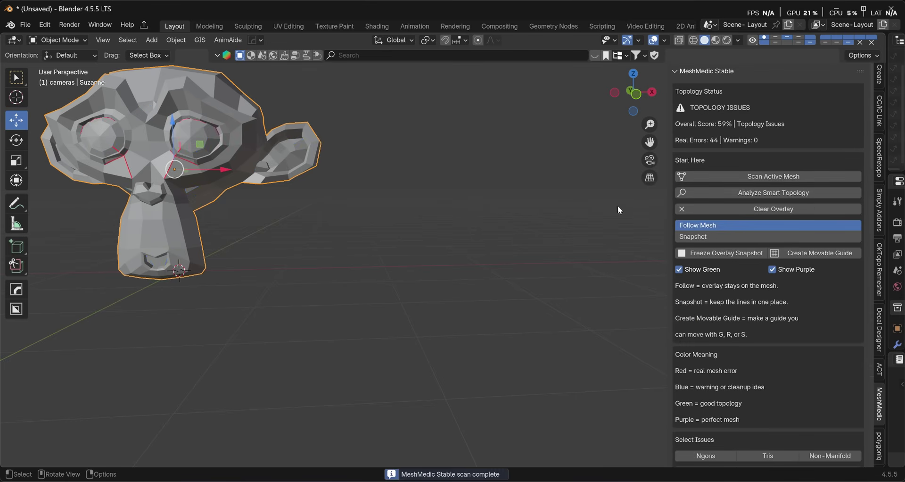
{"action": "middle_click_drag", "start_coordinate": [330, 200], "coordinate": [363, 204]}
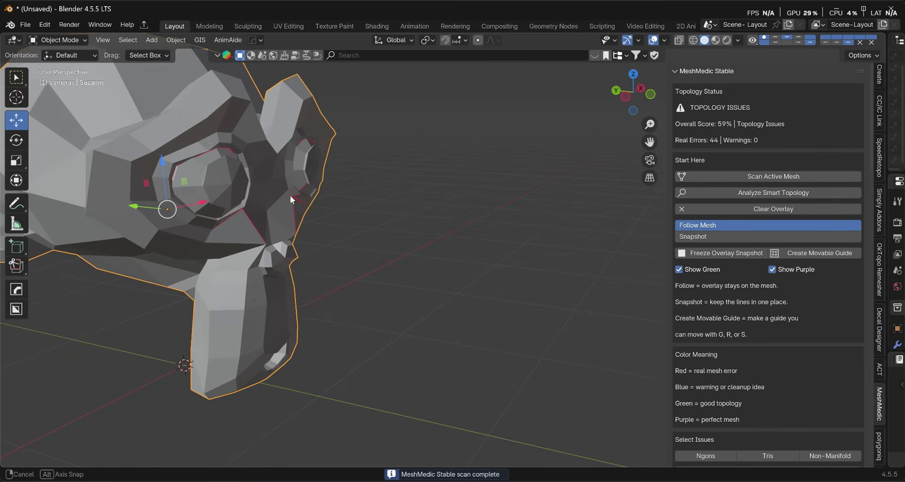
{"action": "scroll", "coordinate": [263, 193], "scroll_direction": "down", "scroll_amount": 5}
{"action": "middle_click_drag", "start_coordinate": [242, 191], "coordinate": [190, 188]}
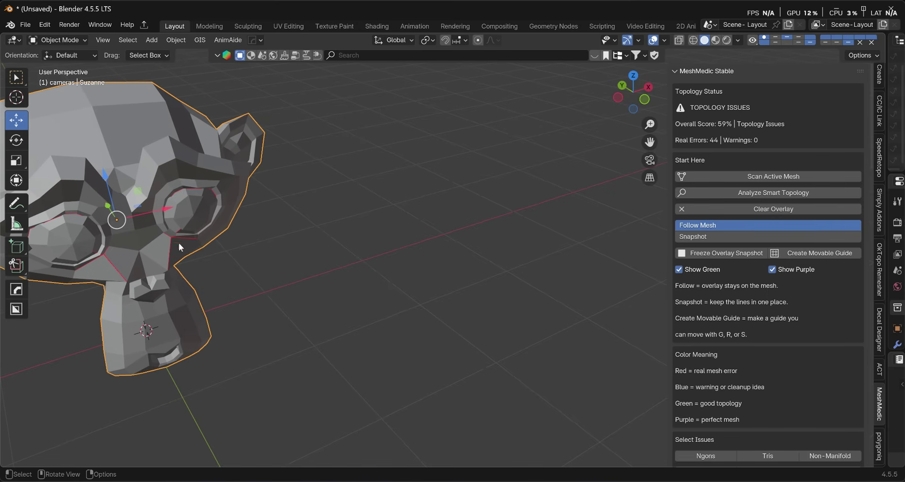
Step: Replace the Mark Non-Manifold rule with Mark Pole Issues, reanalyze the smart topology and inspect the monkey's overlay
{"action": "scroll", "coordinate": [723, 273], "scroll_direction": "down", "scroll_amount": 15}
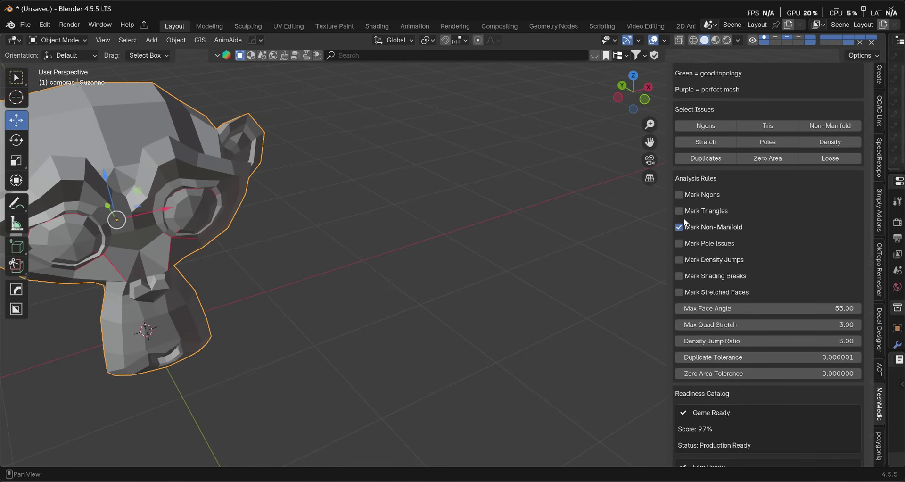
{"action": "left_click", "coordinate": [679, 243]}
{"action": "scroll", "coordinate": [757, 269], "scroll_direction": "up", "scroll_amount": 12}
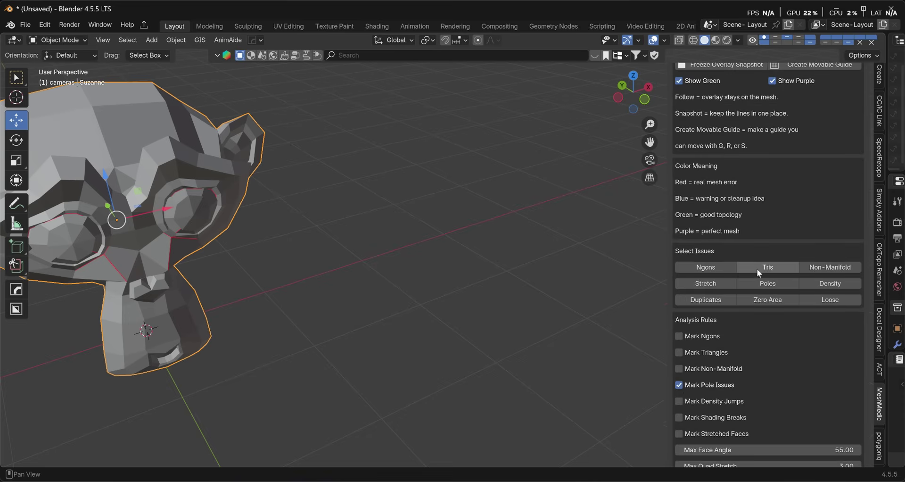
{"action": "left_click", "coordinate": [765, 124]}
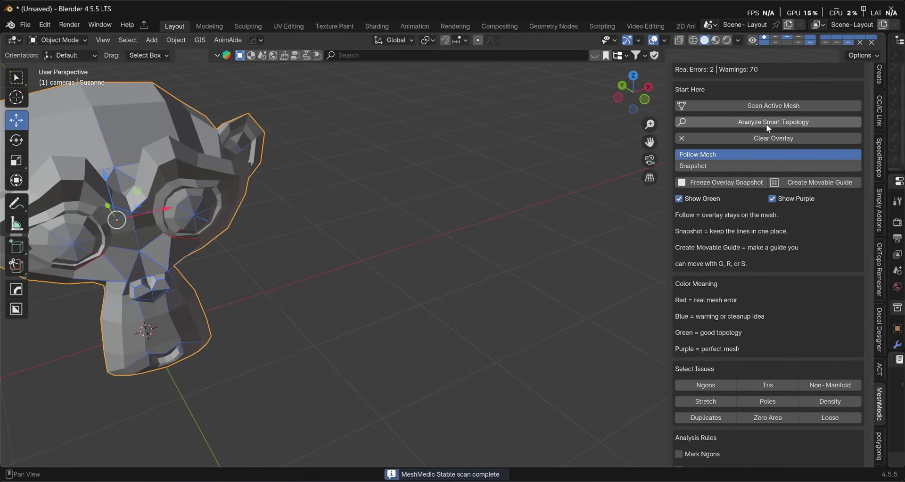
{"action": "middle_click_drag", "start_coordinate": [369, 194], "coordinate": [235, 166]}
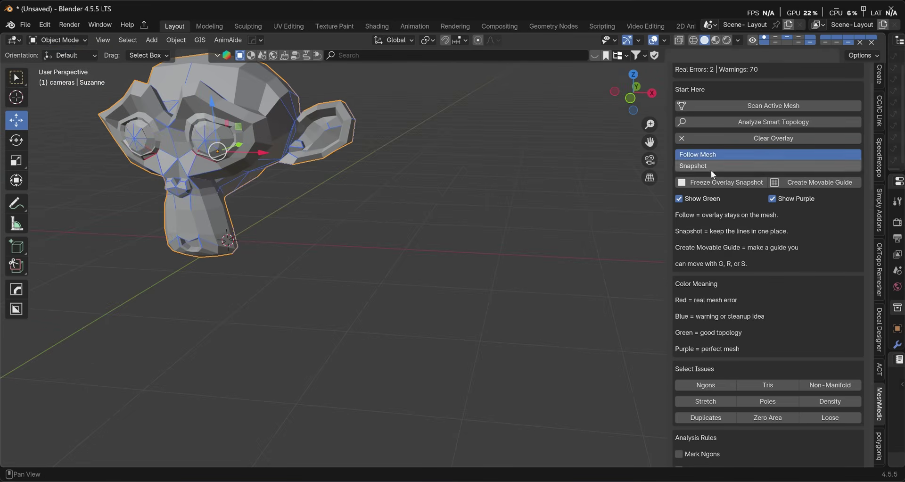
Step: Activate Mark Density Jumps in place of Mark Pole Issues, rerun the smart topology analysis and inspect the monkey's marked edges
{"action": "scroll", "coordinate": [747, 276], "scroll_direction": "down", "scroll_amount": 7}
{"action": "scroll", "coordinate": [747, 275], "scroll_direction": "down", "scroll_amount": 3}
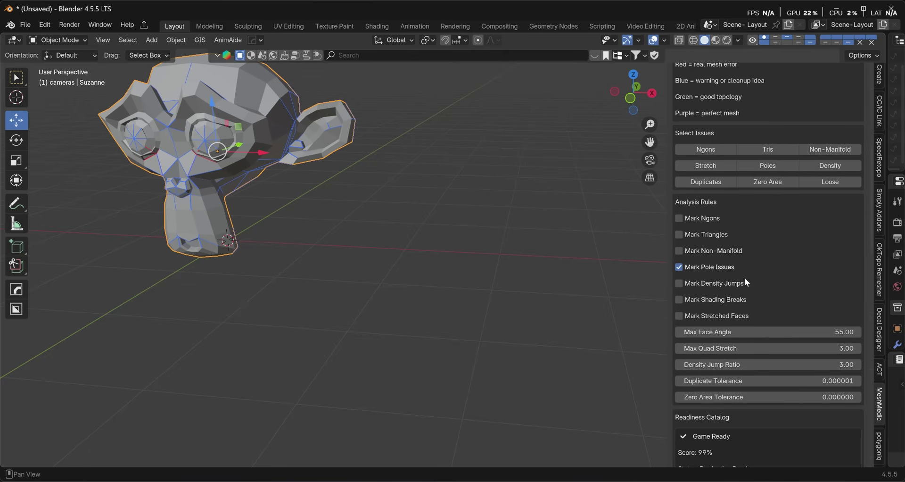
{"action": "left_click", "coordinate": [678, 283]}
{"action": "left_click", "coordinate": [703, 267]}
{"action": "scroll", "coordinate": [745, 271], "scroll_direction": "up", "scroll_amount": 13}
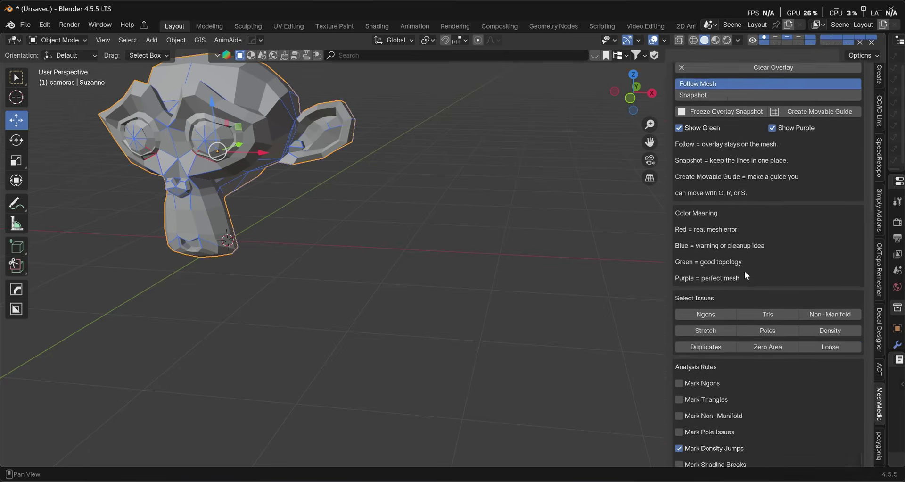
{"action": "left_click", "coordinate": [745, 192]}
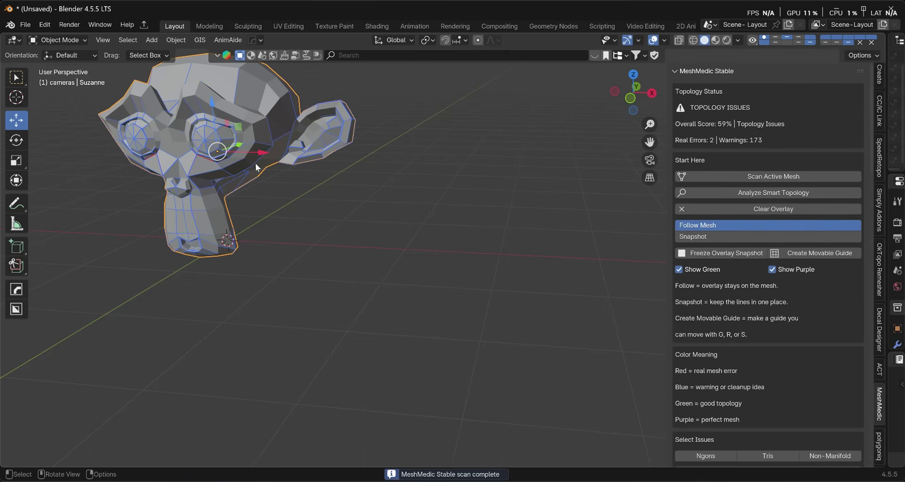
{"action": "middle_click_drag", "start_coordinate": [301, 155], "coordinate": [244, 172]}
{"action": "scroll", "coordinate": [244, 171], "scroll_direction": "up", "scroll_amount": 5}
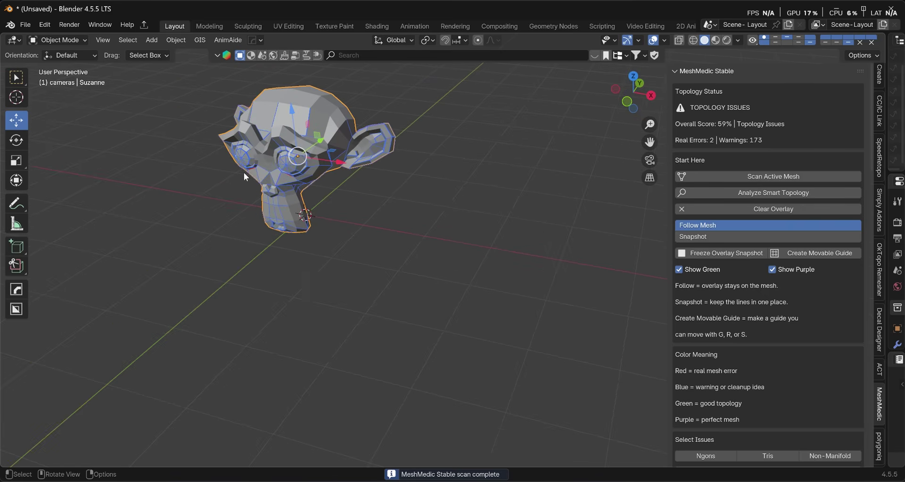
Step: Switch the analysis rule from Mark Density Jumps to Mark Shading Breaks, reanalyze the smart topology and view the monkey's overlay
{"action": "scroll", "coordinate": [769, 216], "scroll_direction": "down", "scroll_amount": 15}
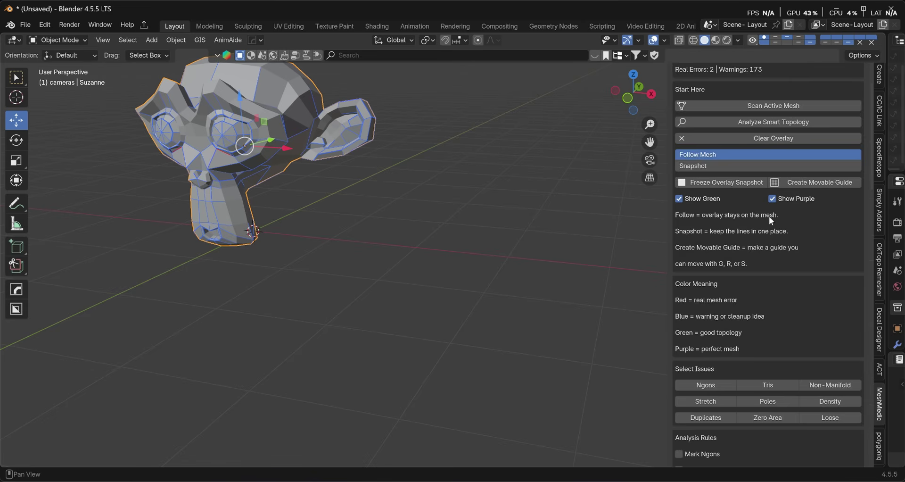
{"action": "left_click", "coordinate": [680, 323]}
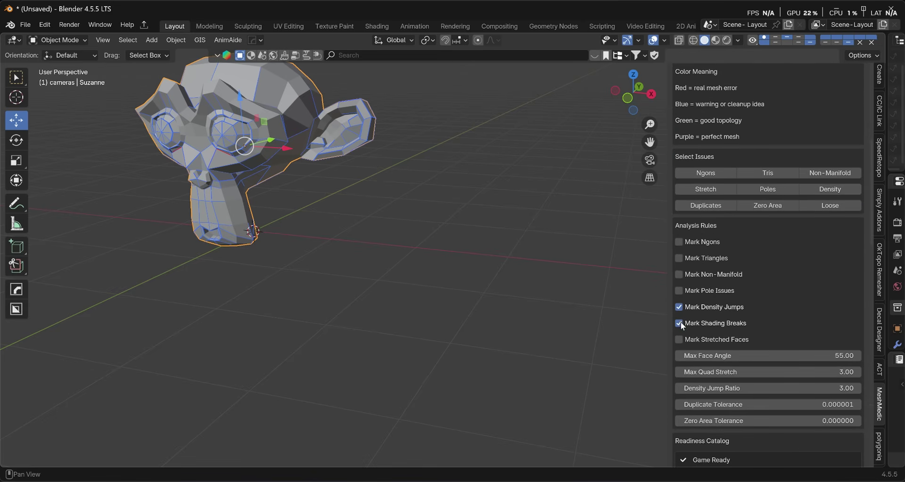
{"action": "scroll", "coordinate": [738, 308], "scroll_direction": "up", "scroll_amount": 15}
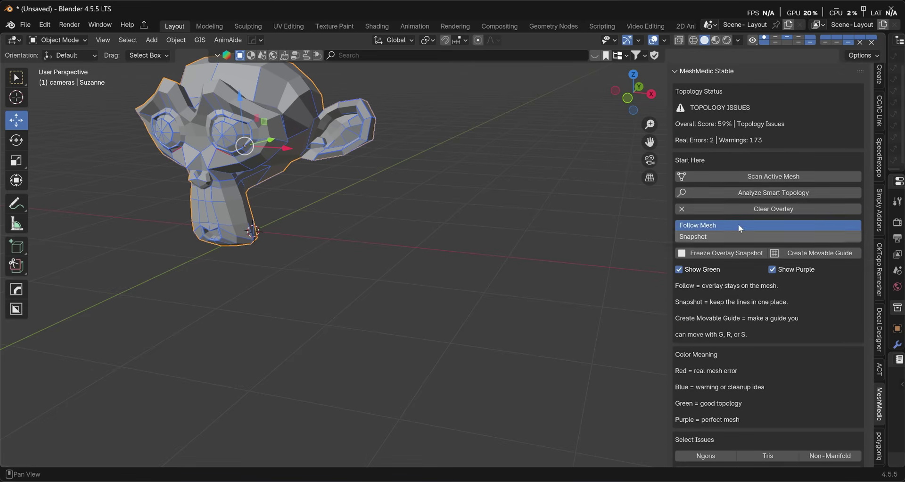
{"action": "left_click", "coordinate": [766, 193]}
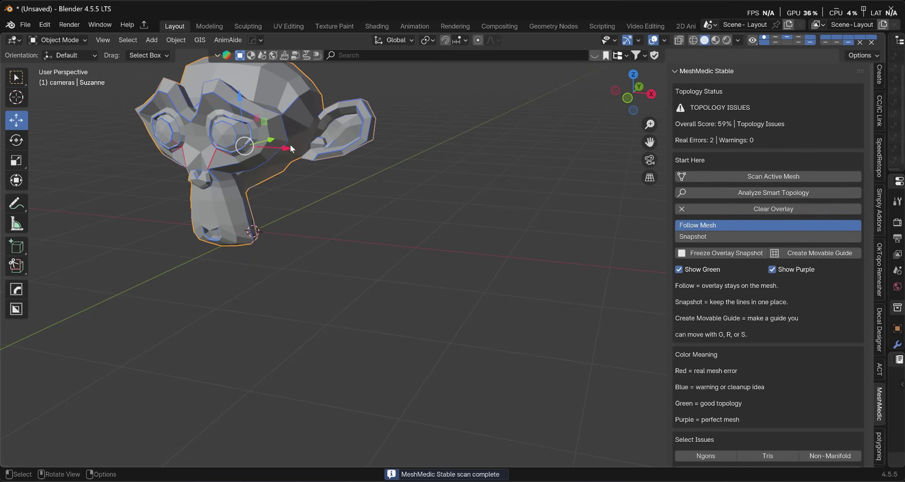
{"action": "middle_click_drag", "start_coordinate": [295, 165], "coordinate": [240, 141]}
Step: Make Mark Stretched Faces the only active rule instead of Mark Shading Breaks and run the smart topology analysis
{"action": "scroll", "coordinate": [739, 265], "scroll_direction": "down", "scroll_amount": 10}
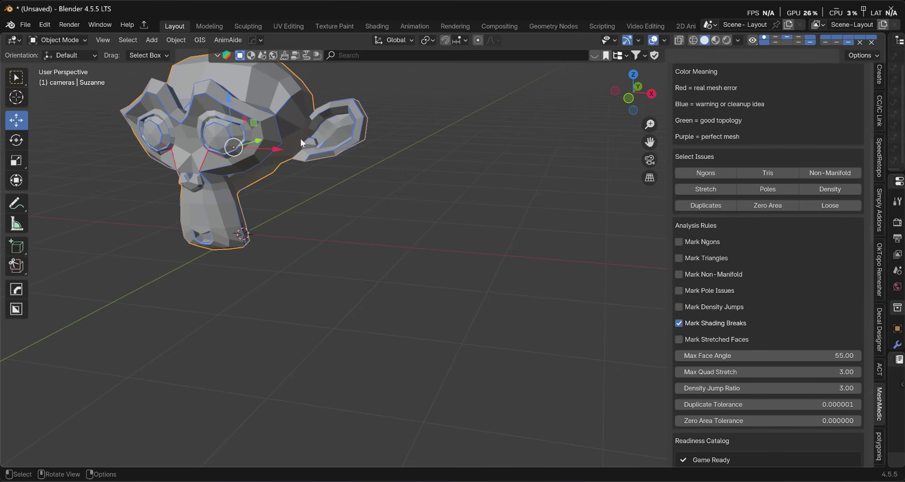
{"action": "scroll", "coordinate": [717, 275], "scroll_direction": "down", "scroll_amount": 3}
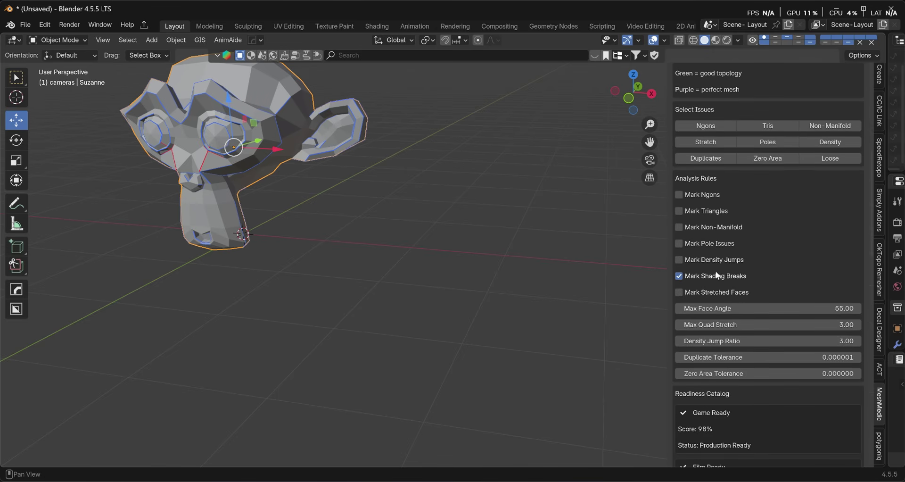
{"action": "left_click", "coordinate": [679, 292]}
{"action": "scroll", "coordinate": [711, 293], "scroll_direction": "up", "scroll_amount": 5}
{"action": "scroll", "coordinate": [712, 292], "scroll_direction": "up", "scroll_amount": 8}
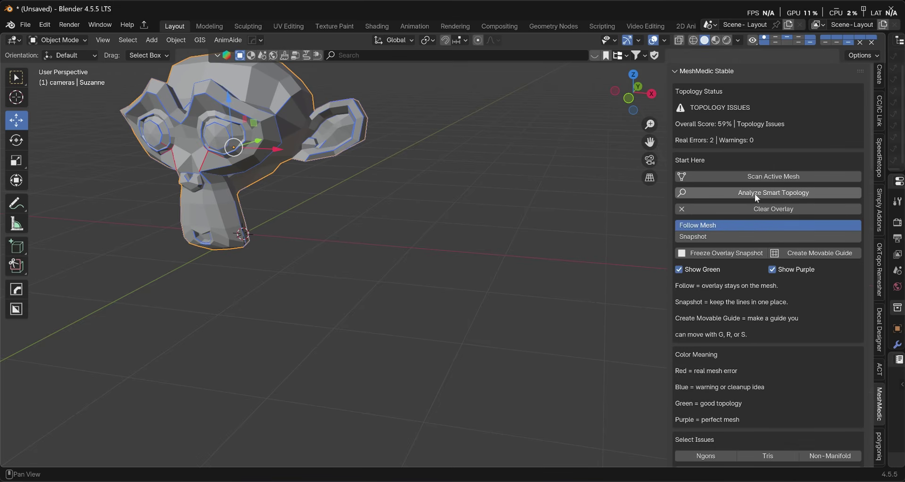
{"action": "left_click", "coordinate": [755, 194]}
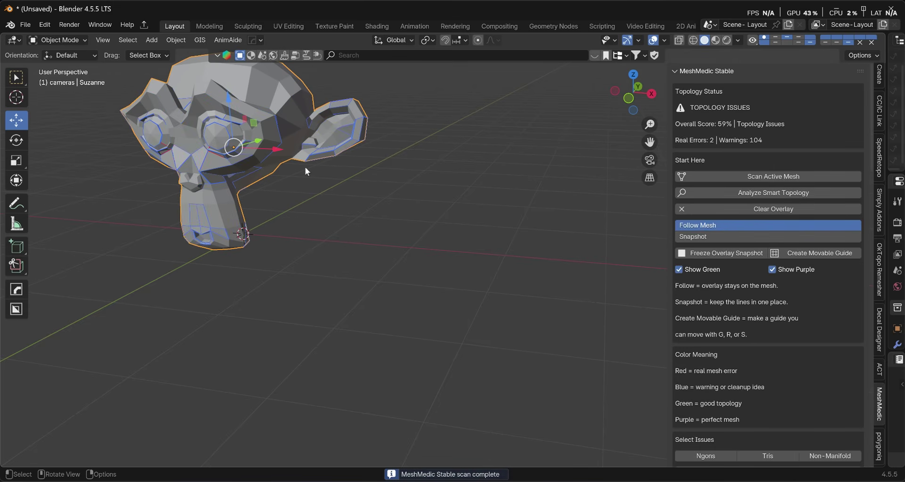
Step: Turn off Mark Stretched Faces so that no analysis rule is active, and clear the monkey's topology overlay
{"action": "scroll", "coordinate": [763, 283], "scroll_direction": "down", "scroll_amount": 9}
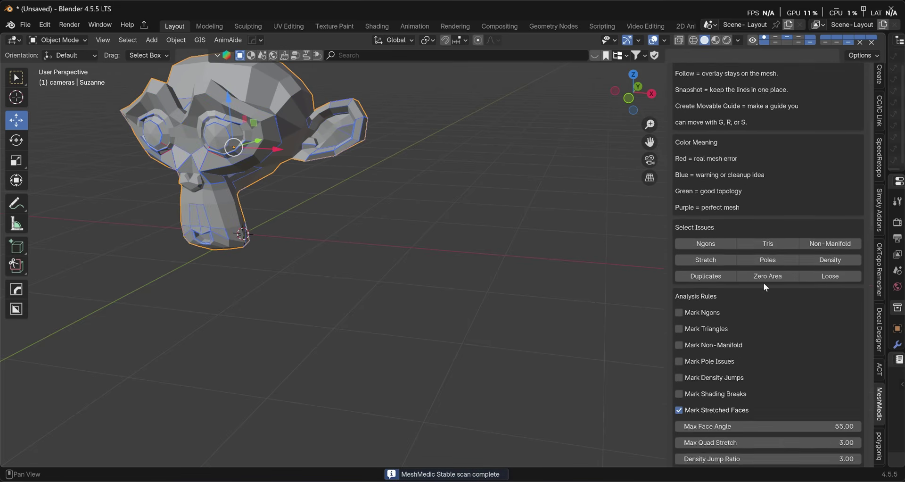
{"action": "scroll", "coordinate": [763, 283], "scroll_direction": "down", "scroll_amount": 4}
{"action": "left_click", "coordinate": [680, 315]}
{"action": "scroll", "coordinate": [683, 314], "scroll_direction": "up", "scroll_amount": 5}
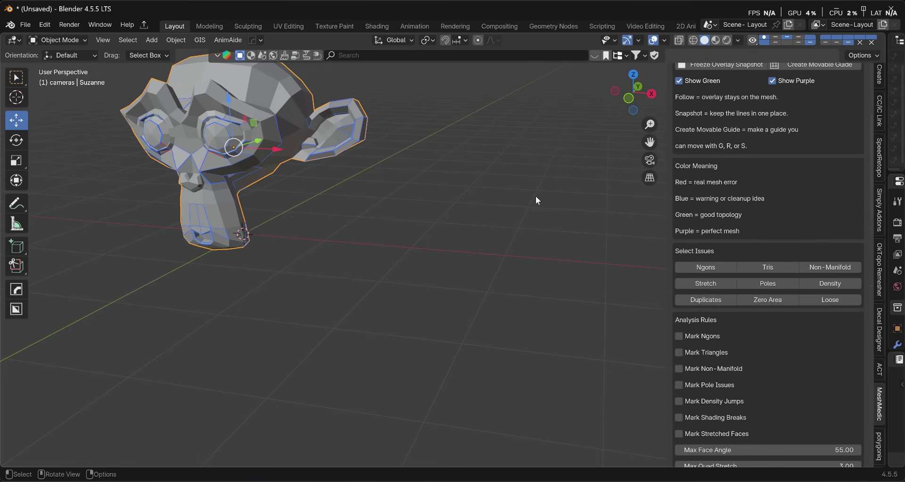
{"action": "scroll", "coordinate": [745, 211], "scroll_direction": "up", "scroll_amount": 5}
{"action": "left_click", "coordinate": [771, 140]}
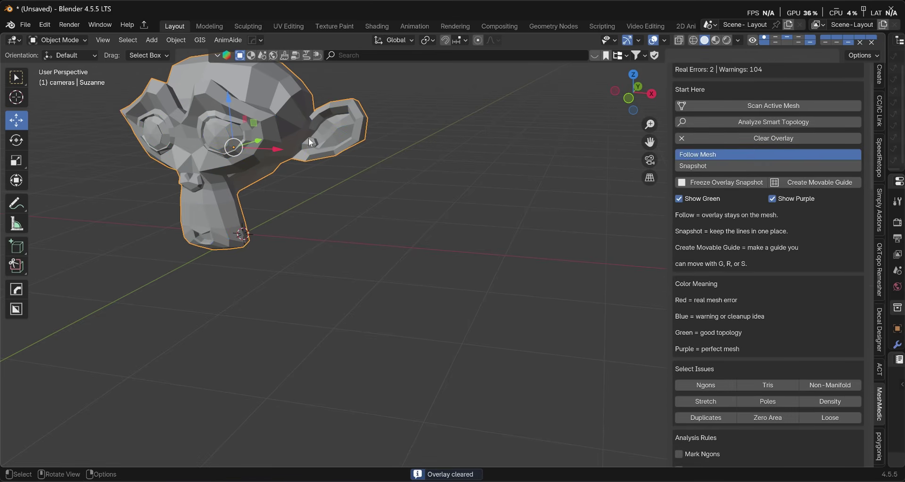
Step: Run the smart topology analysis with all rules off and inspect the edges marked on the monkey's face
{"action": "scroll", "coordinate": [726, 344], "scroll_direction": "down", "scroll_amount": 6}
{"action": "scroll", "coordinate": [720, 341], "scroll_direction": "up", "scroll_amount": 3}
{"action": "scroll", "coordinate": [360, 233], "scroll_direction": "up", "scroll_amount": 3}
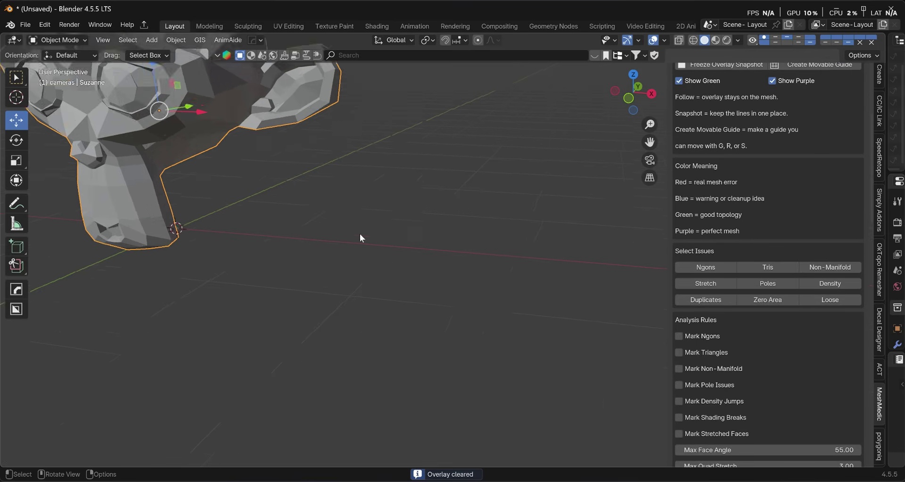
{"action": "scroll", "coordinate": [360, 234], "scroll_direction": "up", "scroll_amount": 2}
{"action": "scroll", "coordinate": [461, 247], "scroll_direction": "down", "scroll_amount": 7}
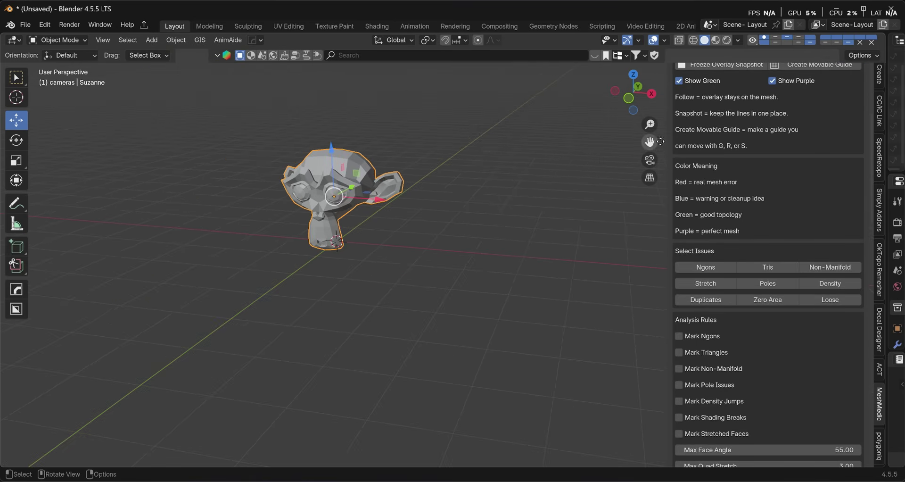
{"action": "left_click_drag", "start_coordinate": [660, 141], "coordinate": [640, 161]}
{"action": "scroll", "coordinate": [737, 181], "scroll_direction": "up", "scroll_amount": 5}
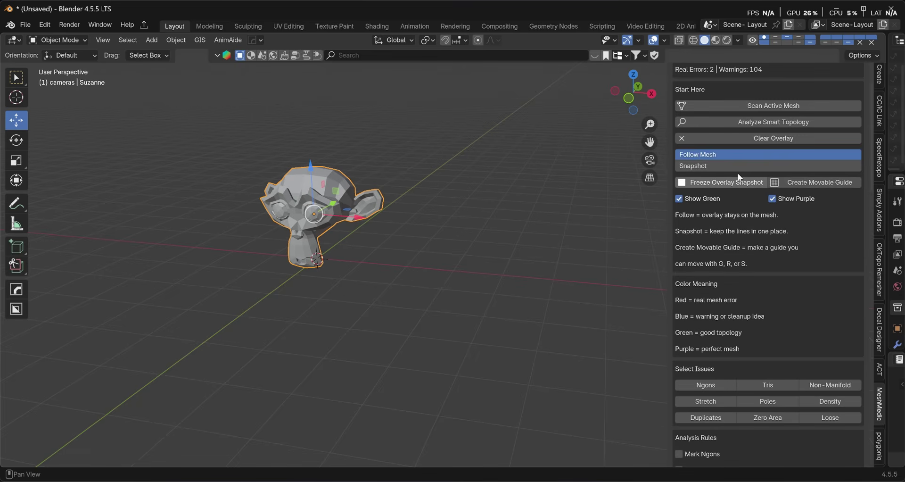
{"action": "left_click", "coordinate": [759, 121]}
{"action": "scroll", "coordinate": [716, 139], "scroll_direction": "up", "scroll_amount": 4}
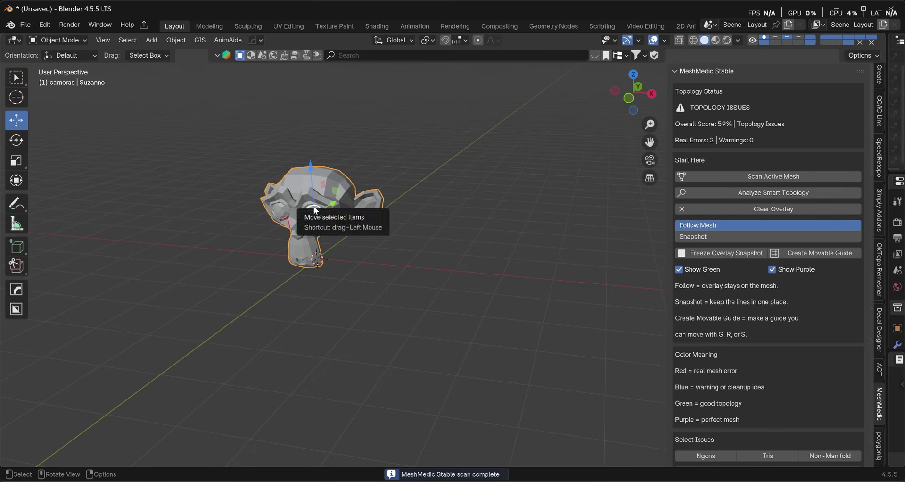
{"action": "middle_click_drag", "start_coordinate": [308, 226], "coordinate": [286, 231]}
{"action": "scroll", "coordinate": [282, 231], "scroll_direction": "up", "scroll_amount": 5}
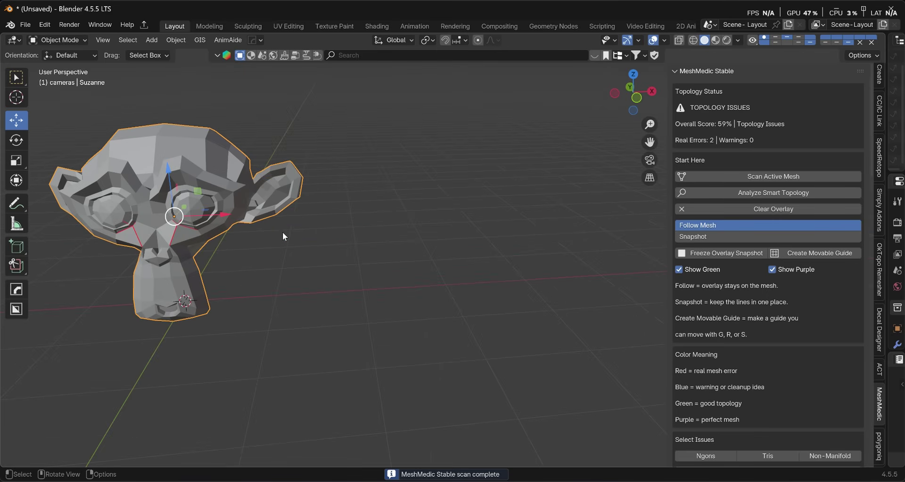
Step: Clear the monkey's topology overlay, rerun the smart topology analysis and clear its overlay again
{"action": "left_click_drag", "start_coordinate": [650, 124], "coordinate": [650, 121]}
{"action": "scroll", "coordinate": [402, 236], "scroll_direction": "up", "scroll_amount": 4}
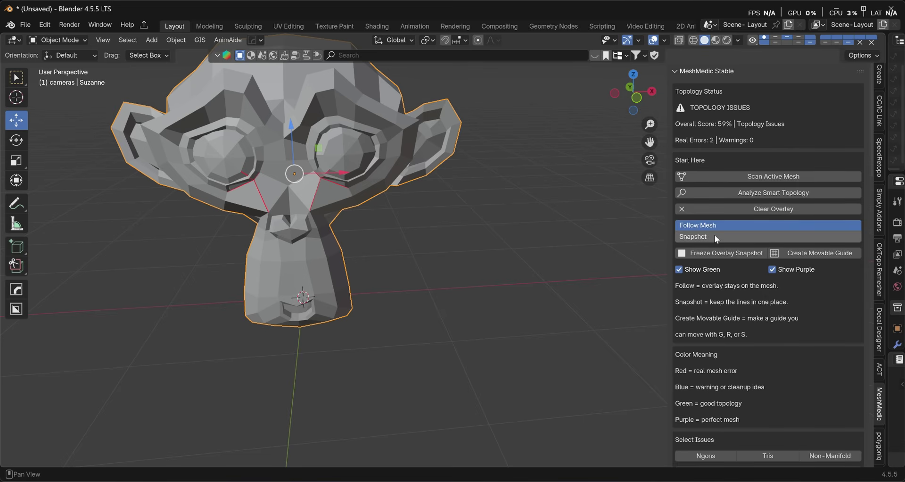
{"action": "left_click", "coordinate": [733, 211]}
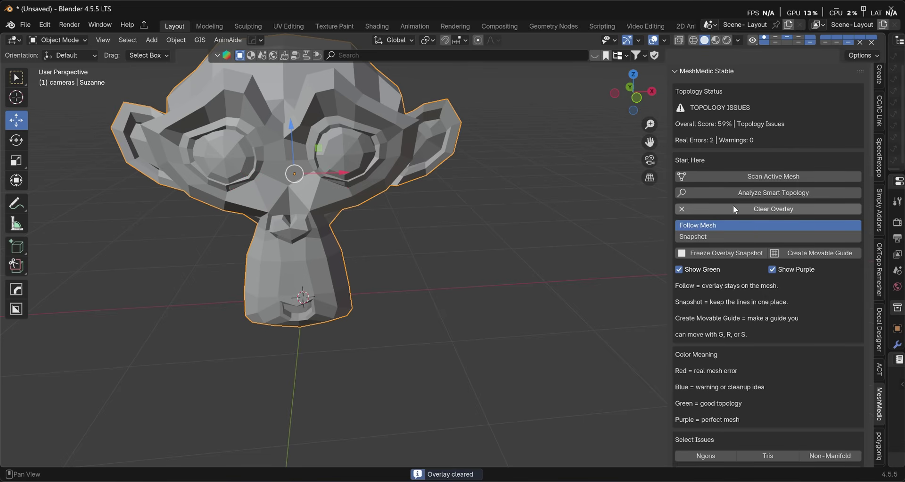
{"action": "left_click", "coordinate": [741, 193]}
{"action": "left_click", "coordinate": [742, 212]}
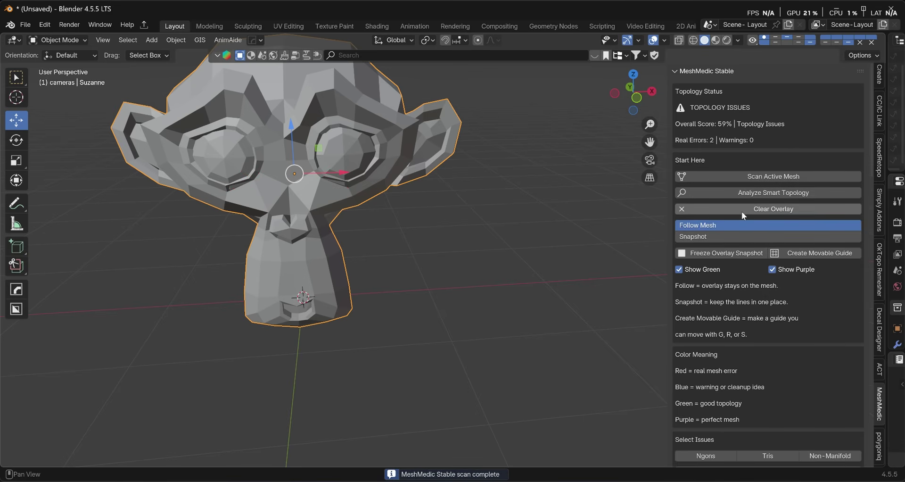
Step: Run the smart topology analysis on the monkey and create a movable guide from its overlay
{"action": "scroll", "coordinate": [742, 211], "scroll_direction": "down", "scroll_amount": 4}
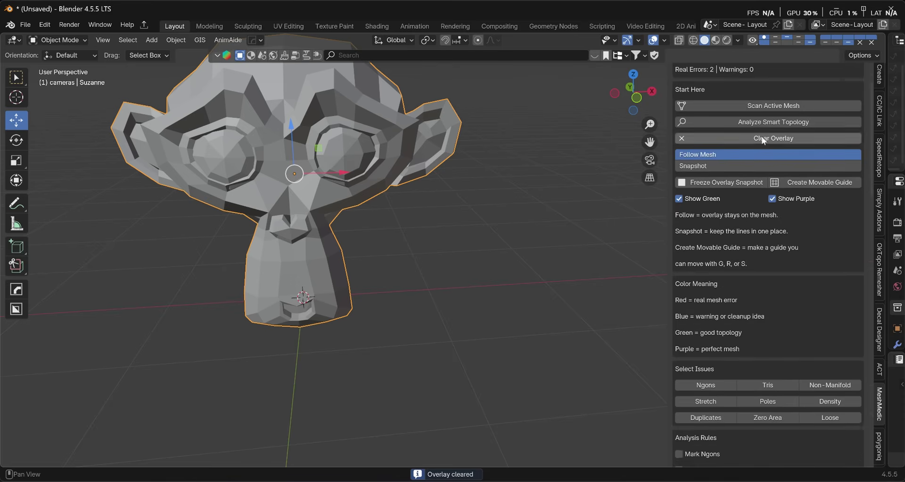
{"action": "left_click", "coordinate": [764, 121]}
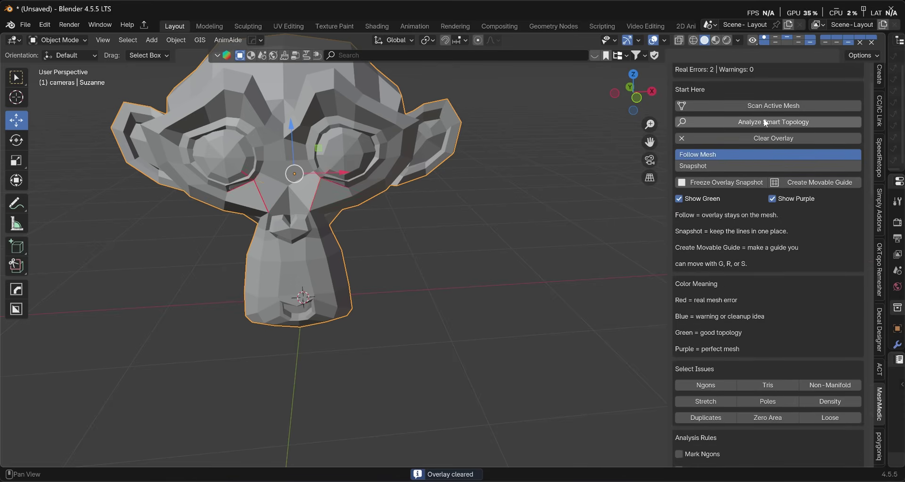
{"action": "left_click", "coordinate": [791, 183]}
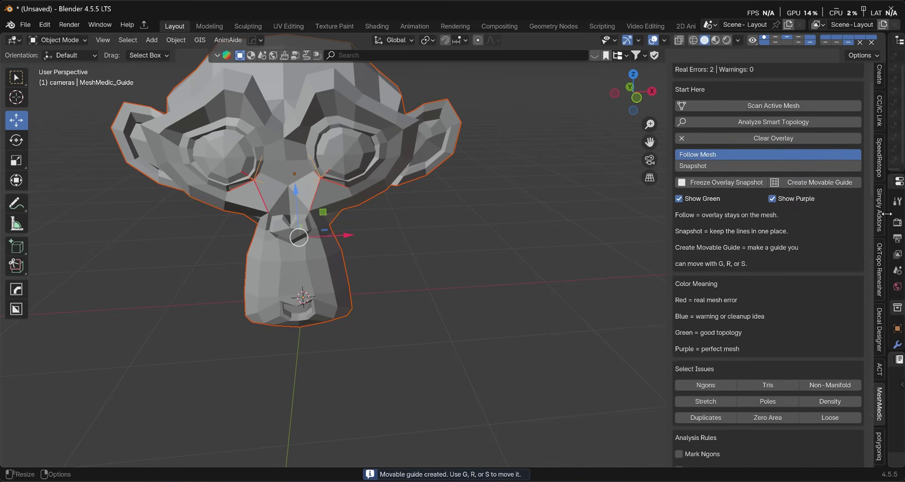
Step: Widen the Outliner area, select the monkey and expand the cameras collection down to the Suzanne mesh data
{"action": "left_click_drag", "start_coordinate": [887, 215], "coordinate": [668, 215]}
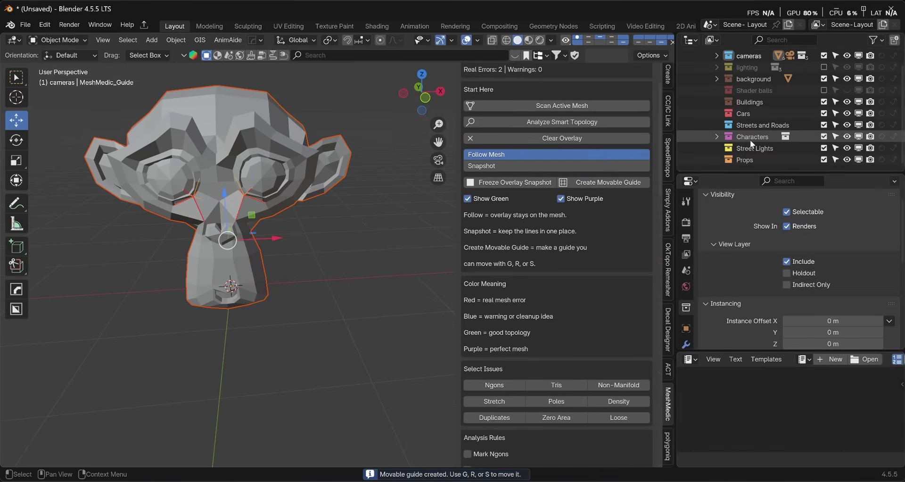
{"action": "left_click", "coordinate": [718, 139]}
{"action": "scroll", "coordinate": [720, 140], "scroll_direction": "down", "scroll_amount": 1}
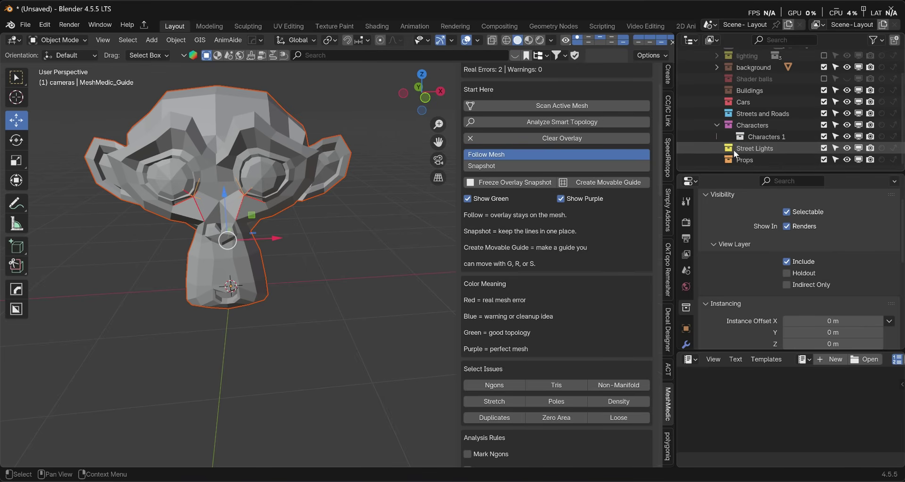
{"action": "left_click", "coordinate": [258, 151]}
{"action": "scroll", "coordinate": [714, 52], "scroll_direction": "up", "scroll_amount": 3}
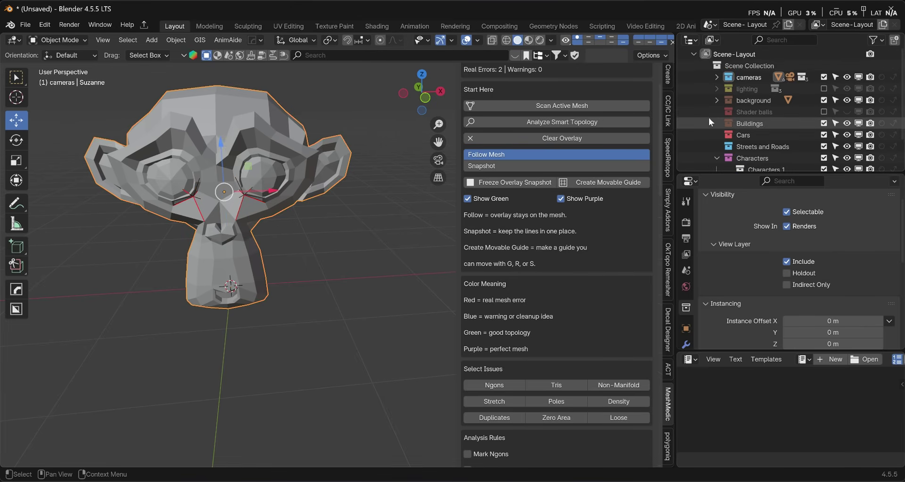
{"action": "left_click", "coordinate": [721, 77]}
{"action": "scroll", "coordinate": [728, 108], "scroll_direction": "down", "scroll_amount": 2}
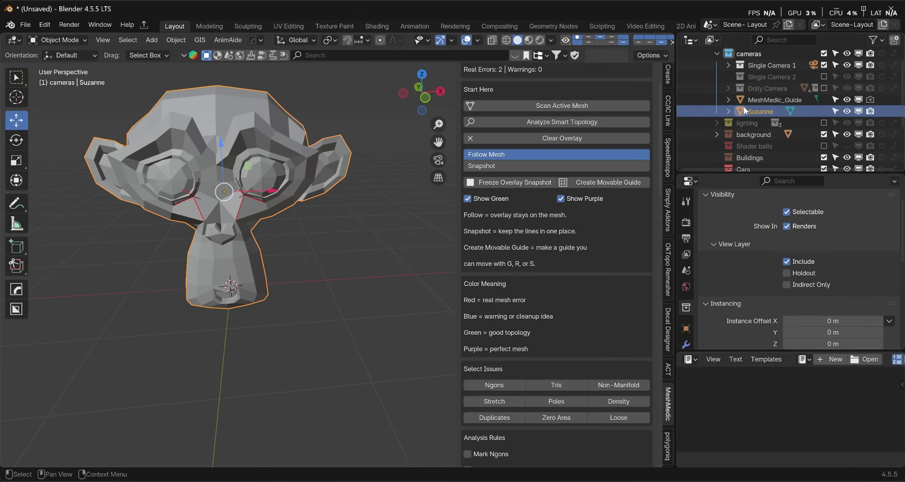
{"action": "left_click", "coordinate": [728, 111]}
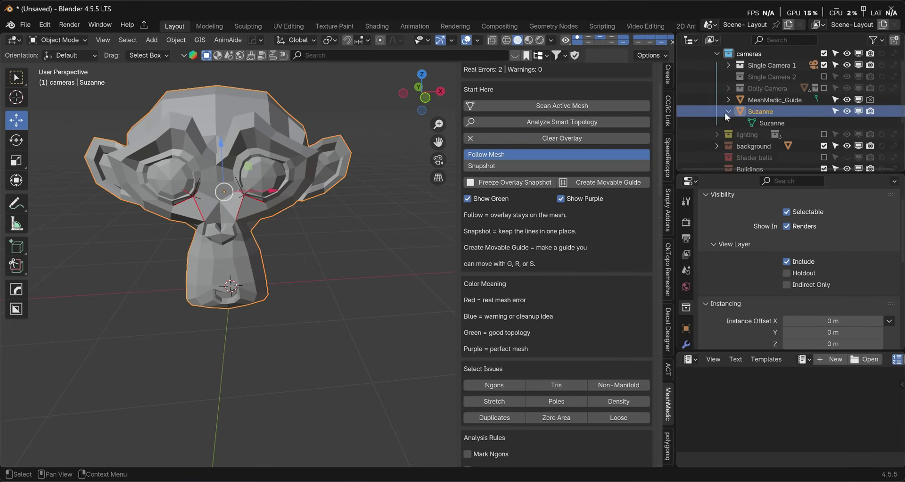
Step: Clear and regenerate the monkey's smart topology overlay, and recreate the movable guide
{"action": "left_click", "coordinate": [554, 139]}
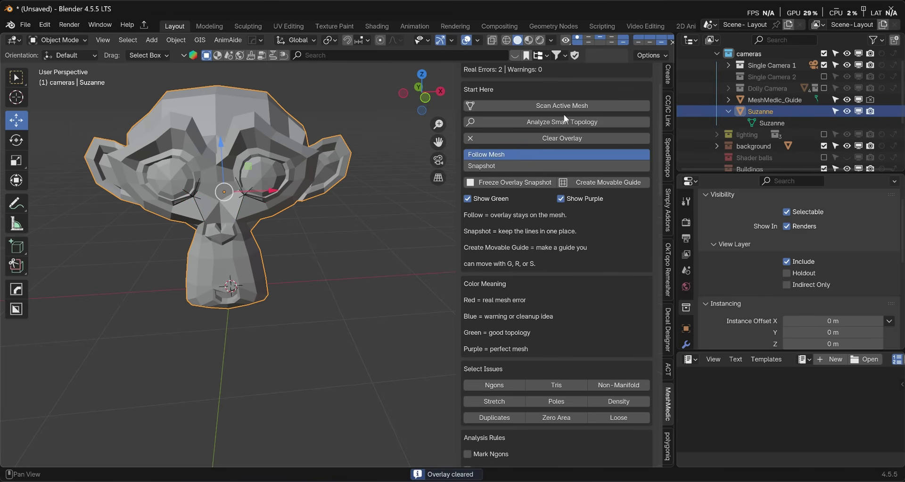
{"action": "left_click", "coordinate": [564, 121]}
{"action": "left_click", "coordinate": [604, 185]}
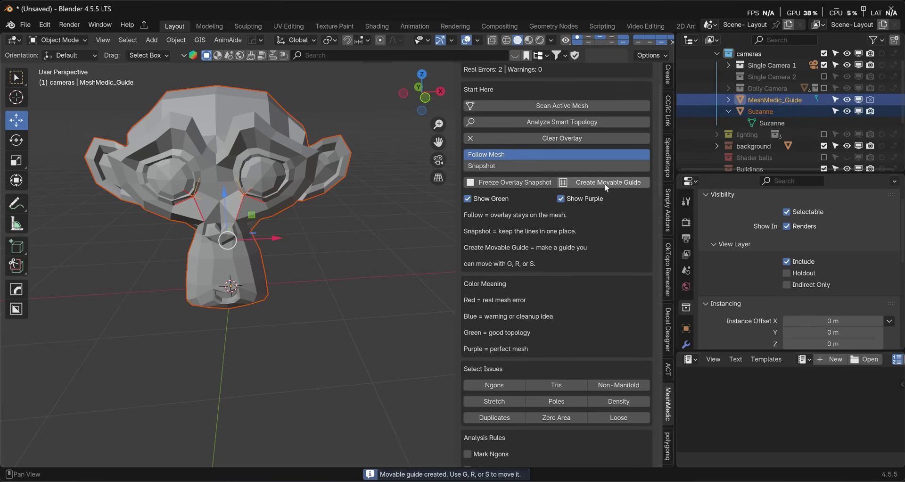
Step: Select only the MeshMedic_Guide object and move it about -1.18 m along global X, away from the monkey
{"action": "left_click", "coordinate": [798, 100]}
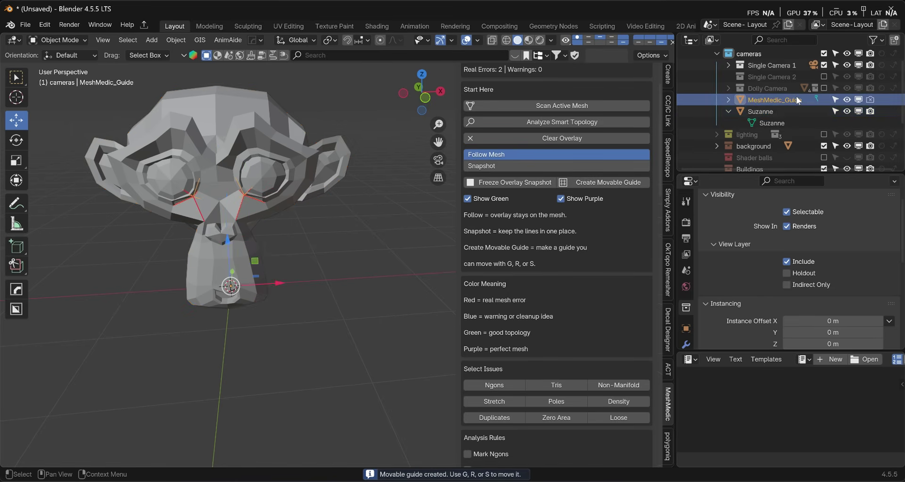
{"action": "key", "text": "g"}
{"action": "key", "text": "x"}
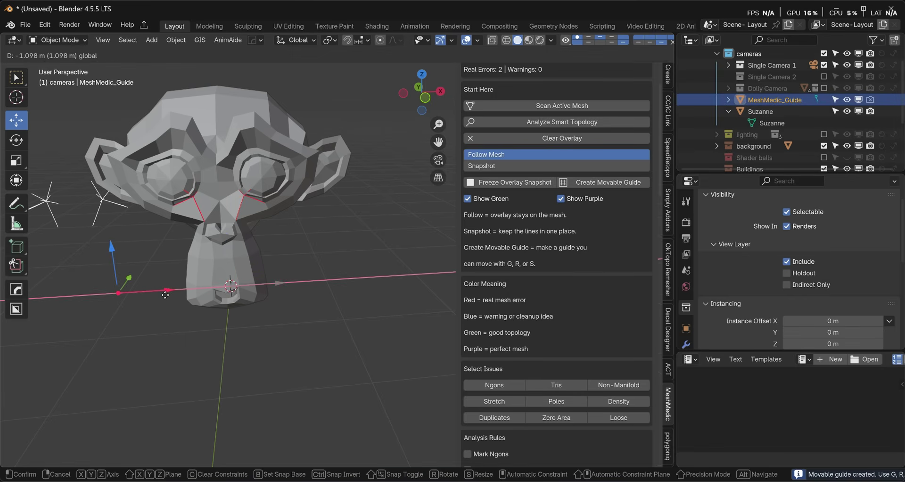
{"action": "left_click", "coordinate": [156, 296]}
{"action": "middle_click_drag", "start_coordinate": [133, 228], "coordinate": [206, 224]}
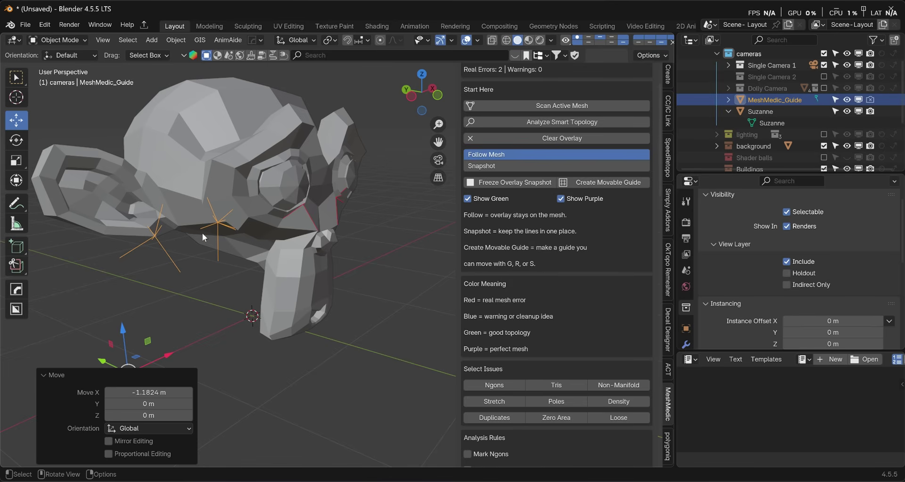
{"action": "mouse_move", "coordinate": [214, 231]}
{"action": "middle_mouse_down"}
{"action": "mouse_move", "coordinate": [170, 245]}
{"action": "mouse_move", "coordinate": [171, 231]}
{"action": "mouse_move", "coordinate": [247, 233]}
{"action": "mouse_move", "coordinate": [197, 235]}
{"action": "middle_mouse_up"}
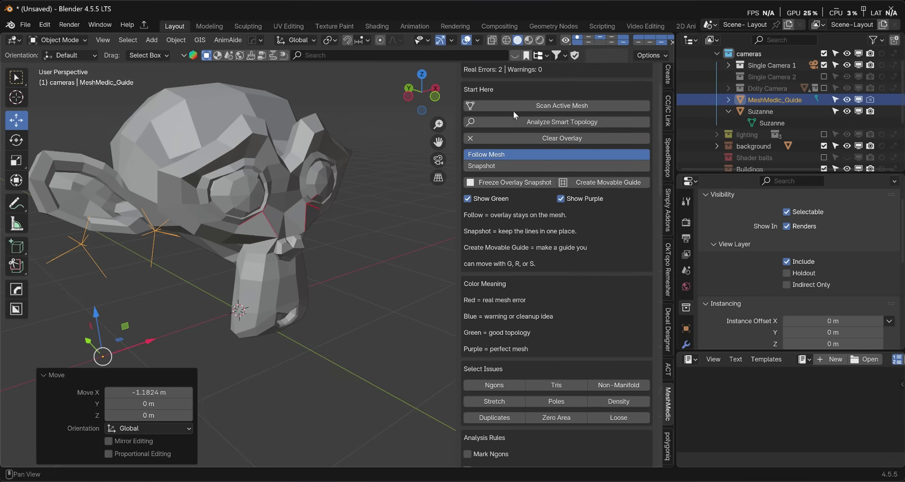
Step: Clear the topology overlay and delete the MeshMedic_Guide object
{"action": "left_click", "coordinate": [565, 140]}
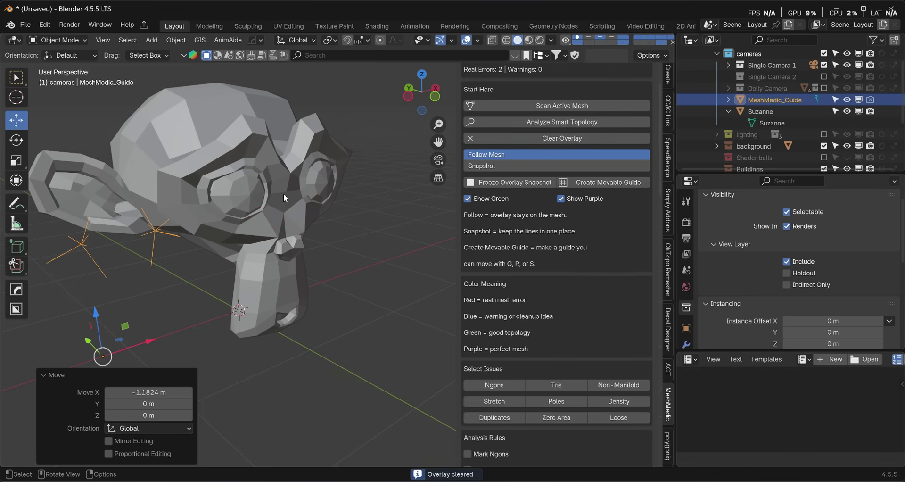
{"action": "left_click", "coordinate": [785, 99]}
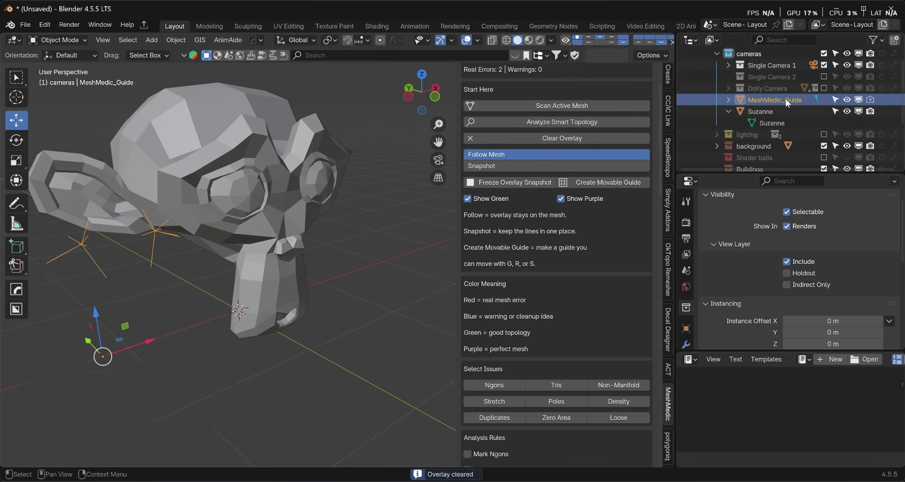
{"action": "key", "text": "Delete"}
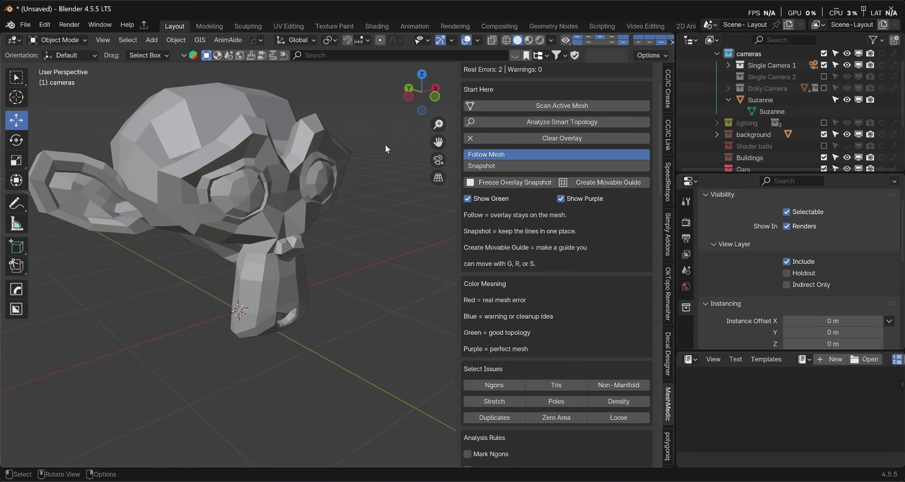
Step: Select the monkey and run the Ngons issue selection on its mesh
{"action": "scroll", "coordinate": [547, 340], "scroll_direction": "down", "scroll_amount": 2}
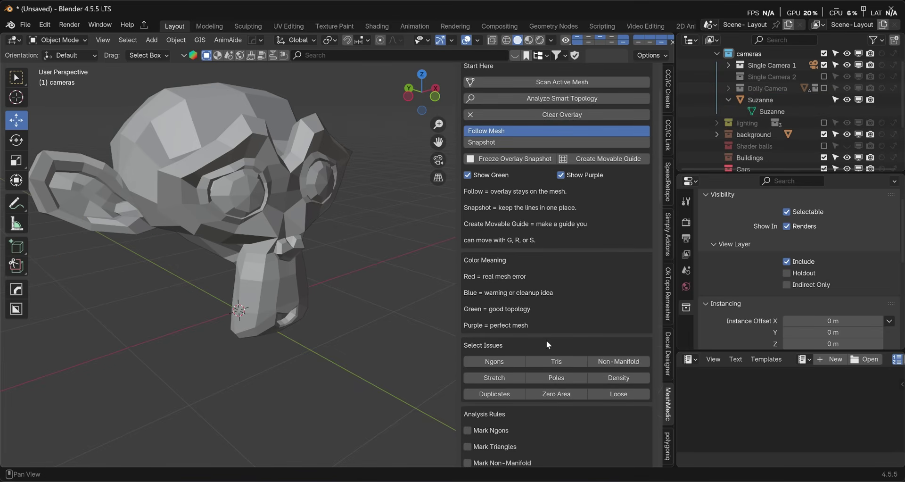
{"action": "left_click", "coordinate": [265, 177]}
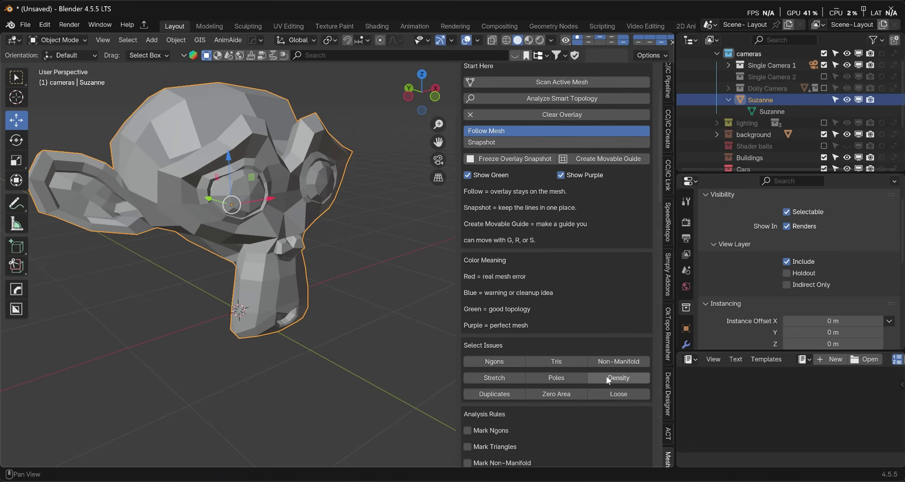
{"action": "left_click", "coordinate": [493, 363]}
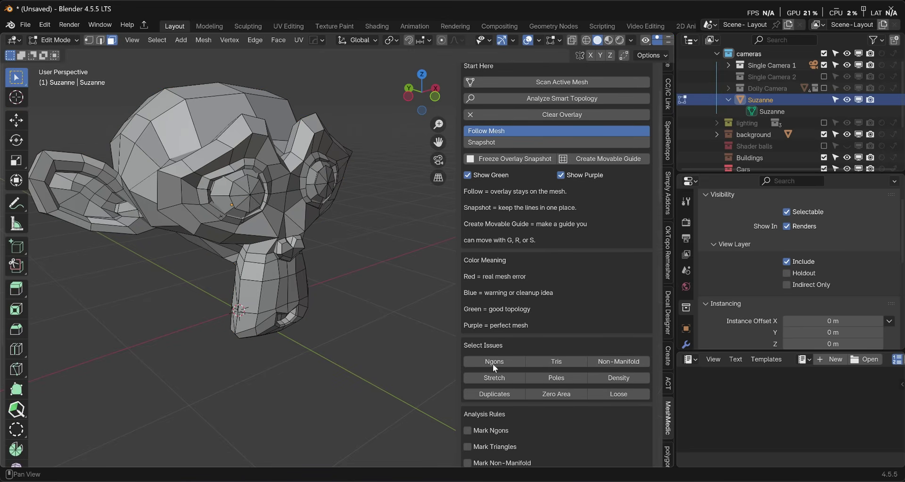
{"action": "middle_click_drag", "start_coordinate": [288, 220], "coordinate": [499, 396]}
Step: Select the monkey's stretched faces as issues and scan the active mesh
{"action": "left_click", "coordinate": [496, 378]}
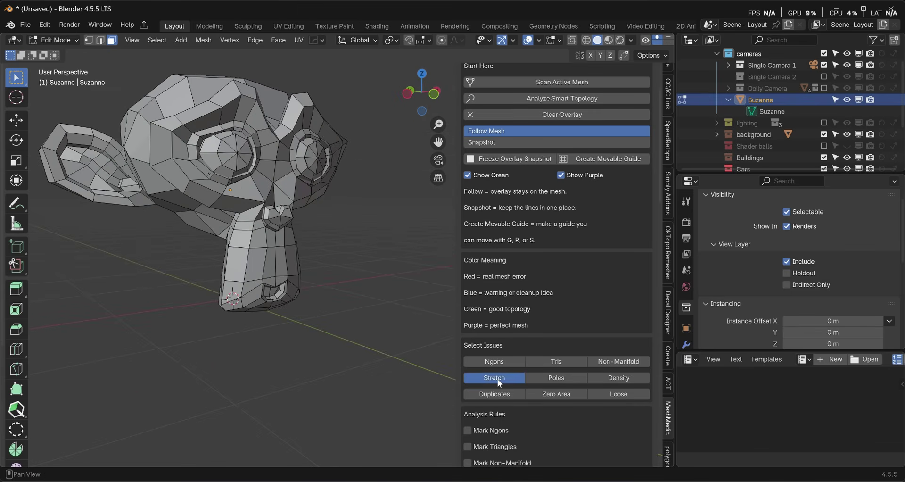
{"action": "middle_click_drag", "start_coordinate": [293, 235], "coordinate": [271, 203]}
{"action": "left_click", "coordinate": [562, 81]}
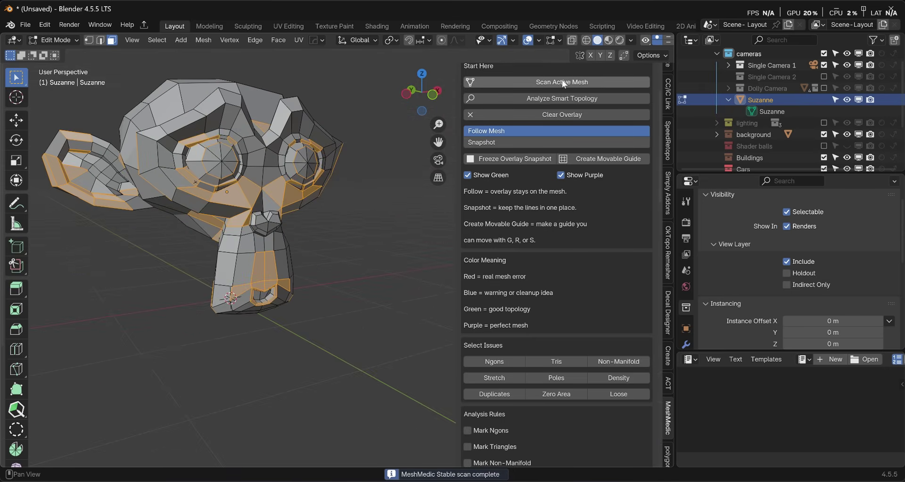
Step: With Mark Stretched Faces enabled, reselect the stretched faces and run the smart topology analysis
{"action": "scroll", "coordinate": [547, 387], "scroll_direction": "down", "scroll_amount": 5}
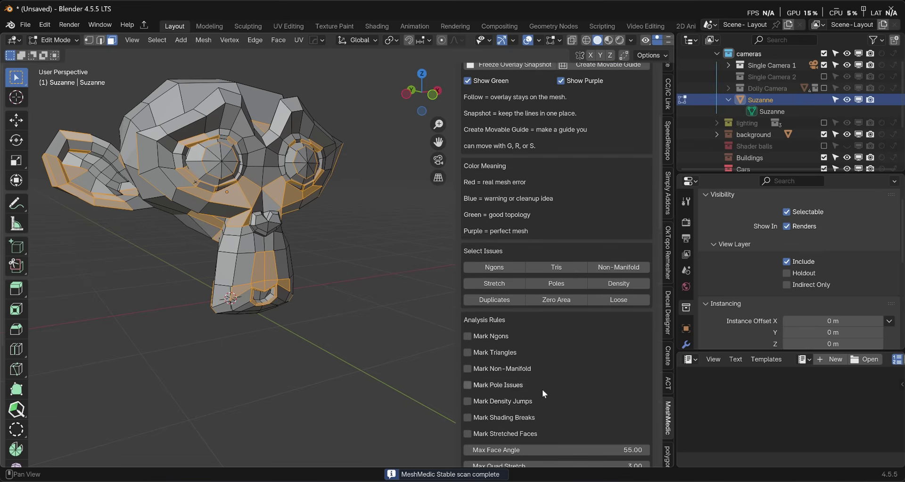
{"action": "left_click", "coordinate": [476, 433]}
{"action": "left_click", "coordinate": [494, 283]}
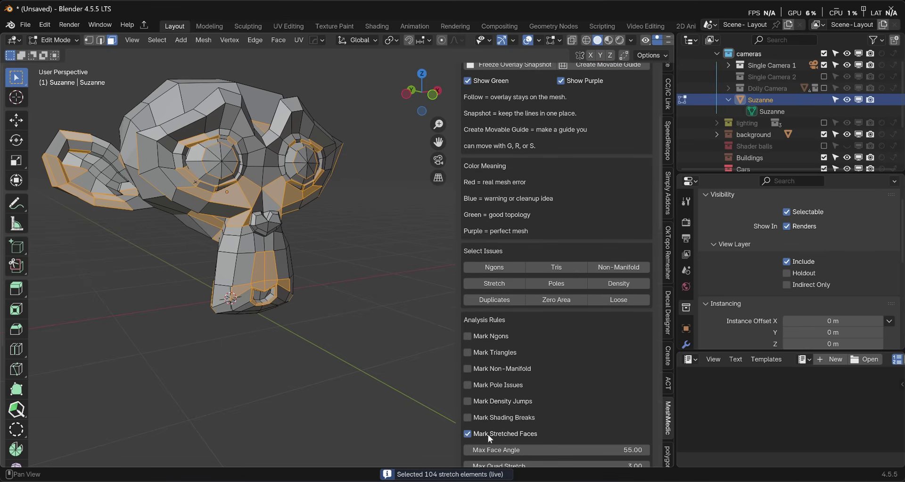
{"action": "scroll", "coordinate": [561, 370], "scroll_direction": "up", "scroll_amount": 12}
{"action": "left_click", "coordinate": [556, 194]}
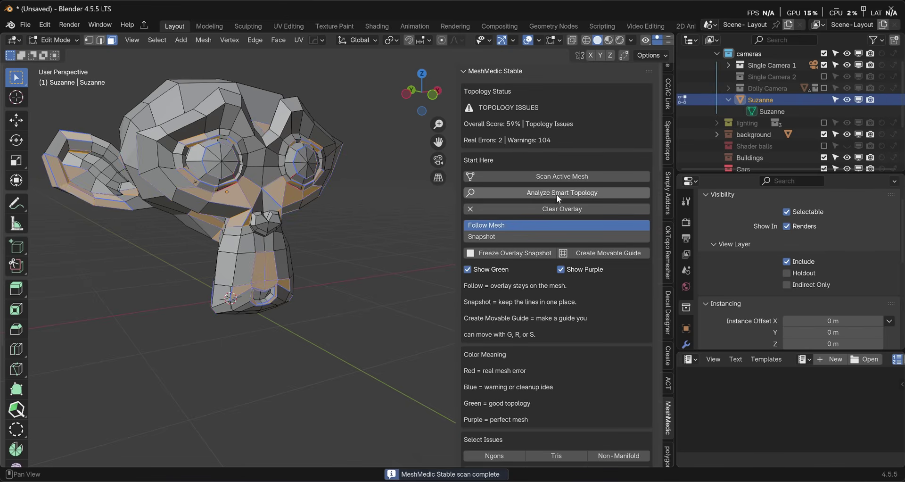
Step: Move the red-marked face under the monkey's eye about -0.018 m along local Z and rerun the smart topology analysis
{"action": "middle_click_drag", "start_coordinate": [293, 194], "coordinate": [226, 209]}
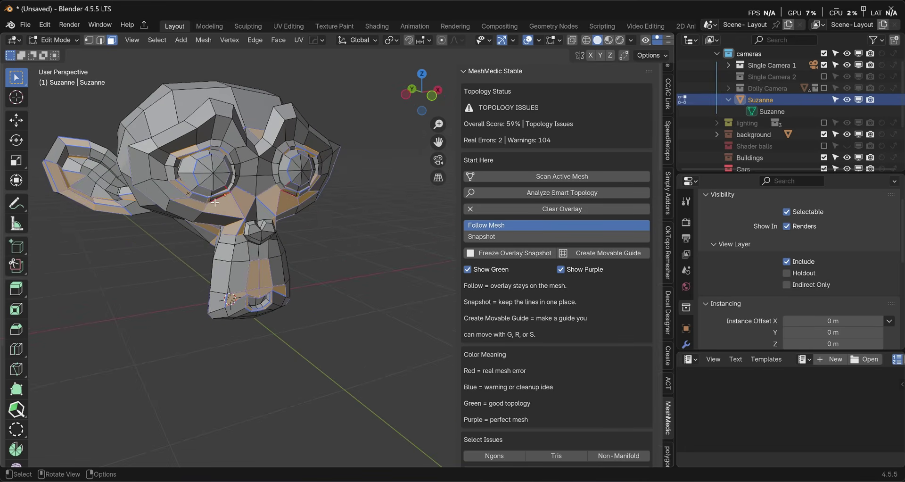
{"action": "scroll", "coordinate": [215, 203], "scroll_direction": "up", "scroll_amount": 2}
{"action": "left_click_drag", "start_coordinate": [439, 142], "coordinate": [429, 147]}
{"action": "scroll", "coordinate": [323, 183], "scroll_direction": "up", "scroll_amount": 3}
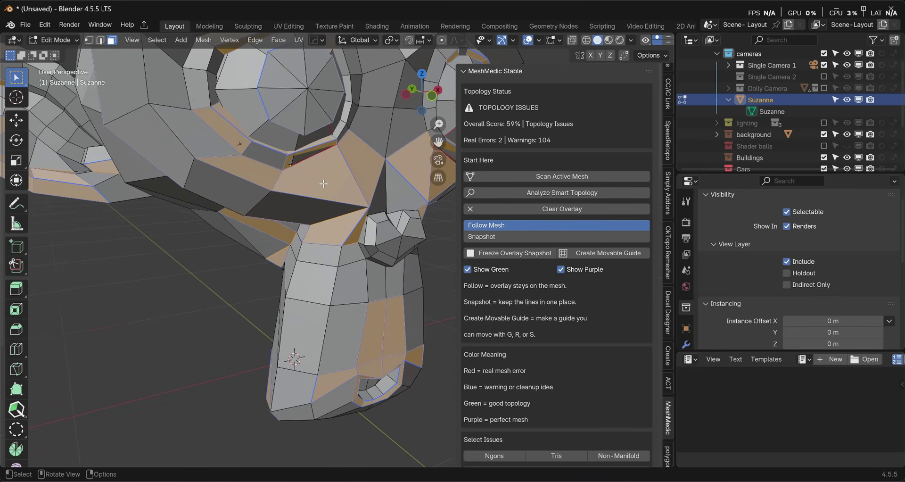
{"action": "left_click", "coordinate": [307, 152]}
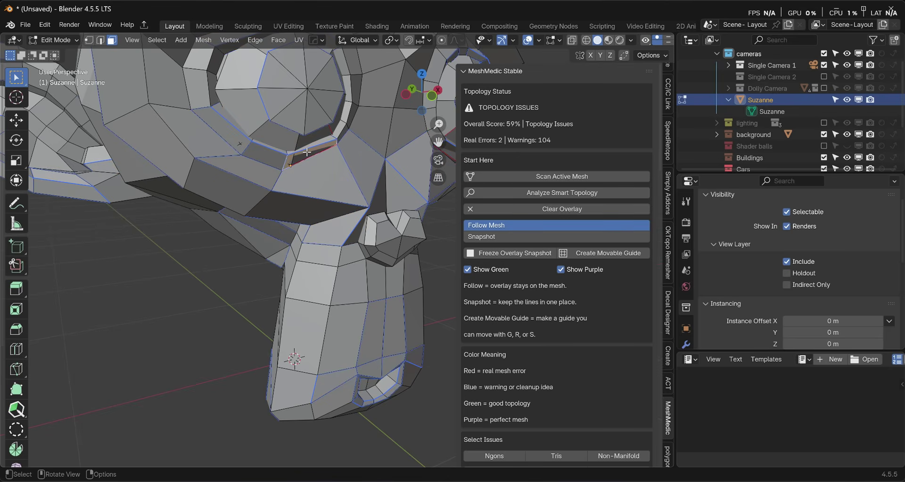
{"action": "key", "text": "g"}
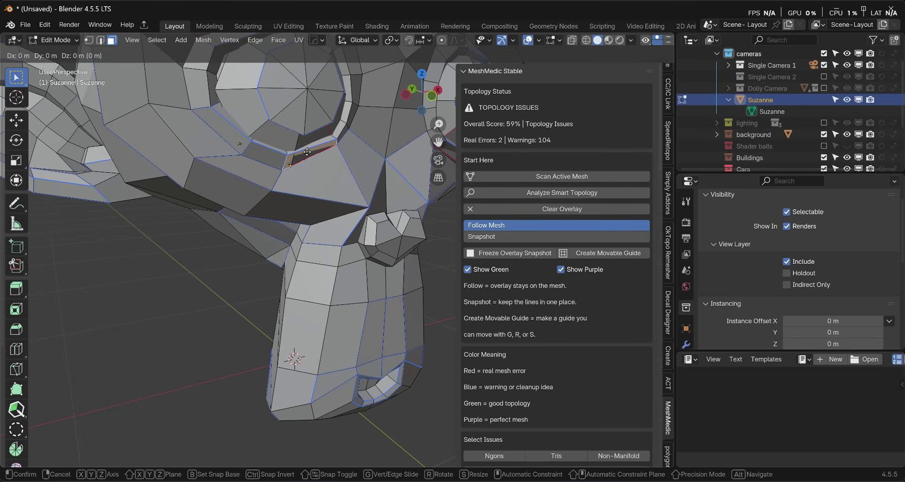
{"action": "key", "text": "z"}
{"action": "key", "text": "z"}
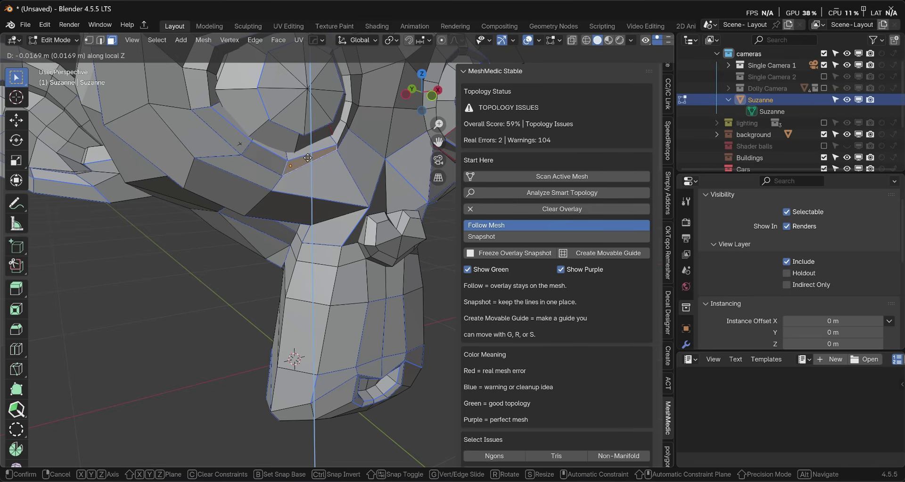
{"action": "left_click", "coordinate": [307, 158]}
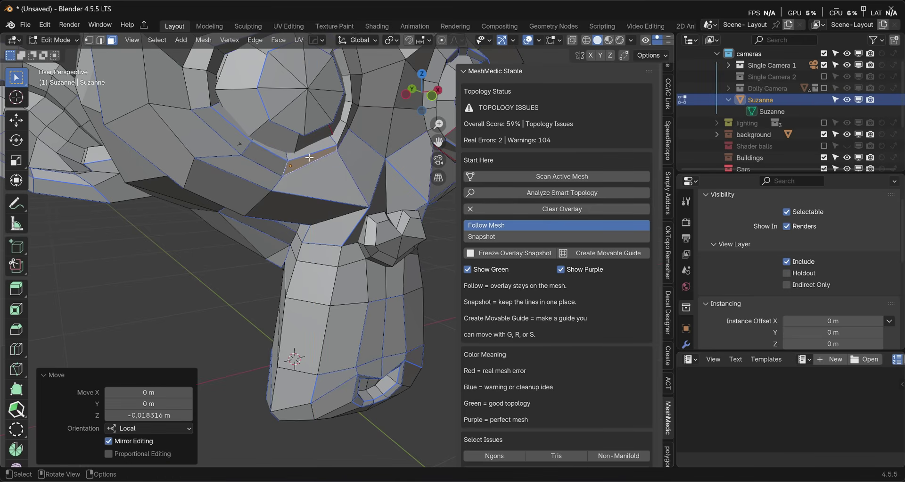
{"action": "left_click", "coordinate": [549, 194]}
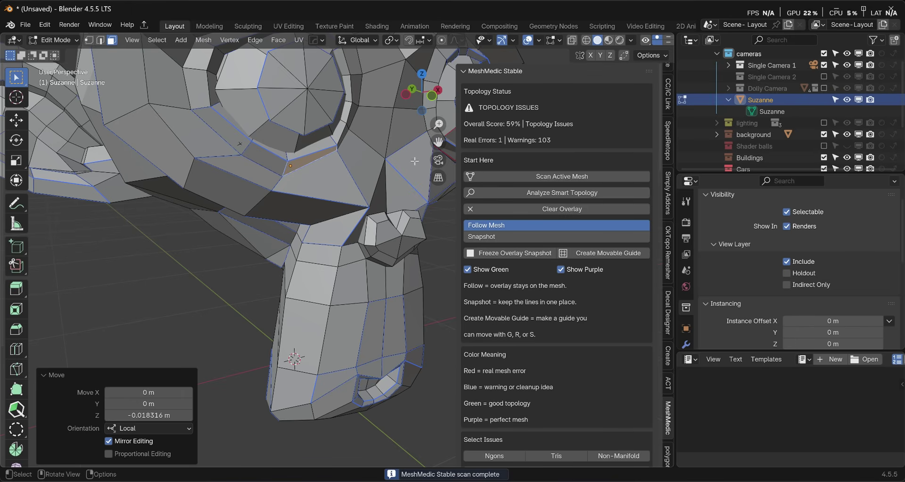
Step: Move the red-marked face under the monkey's other eye about -0.020 m along local Z and rerun the smart topology analysis
{"action": "middle_click_drag", "start_coordinate": [410, 160], "coordinate": [391, 154]}
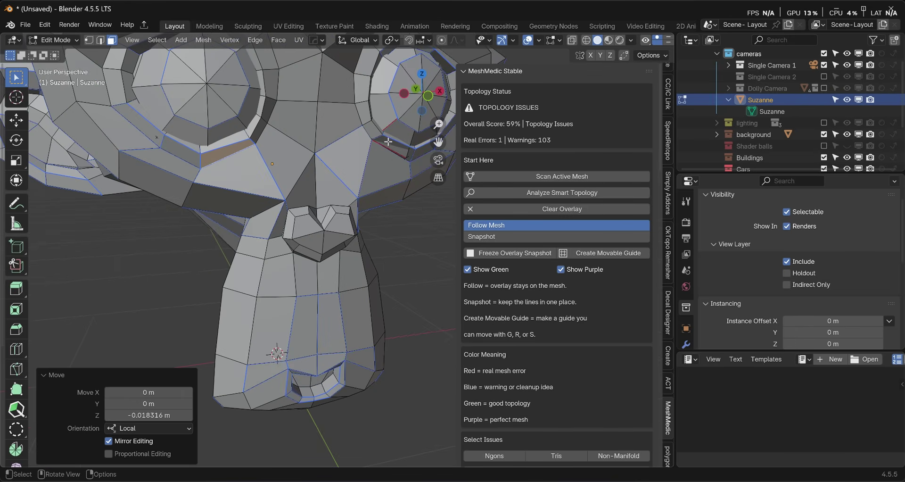
{"action": "left_click", "coordinate": [388, 141]}
{"action": "key", "text": "g"}
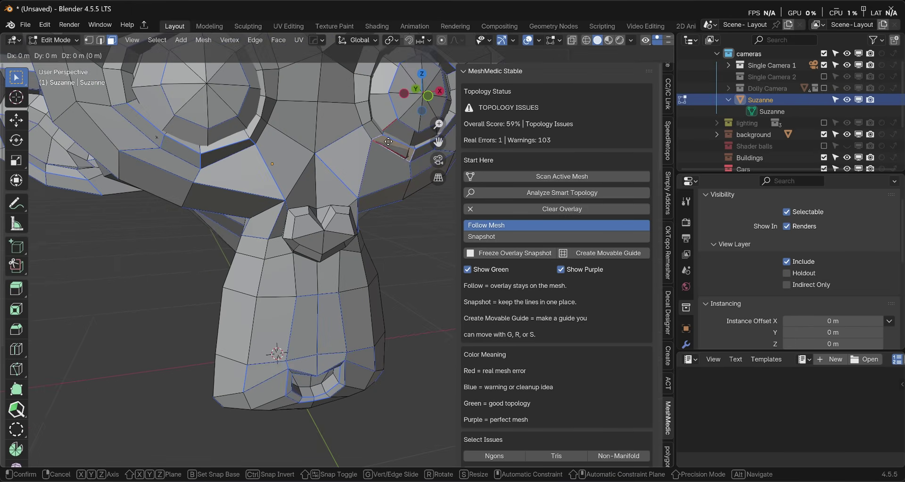
{"action": "key", "text": "z"}
{"action": "key", "text": "z"}
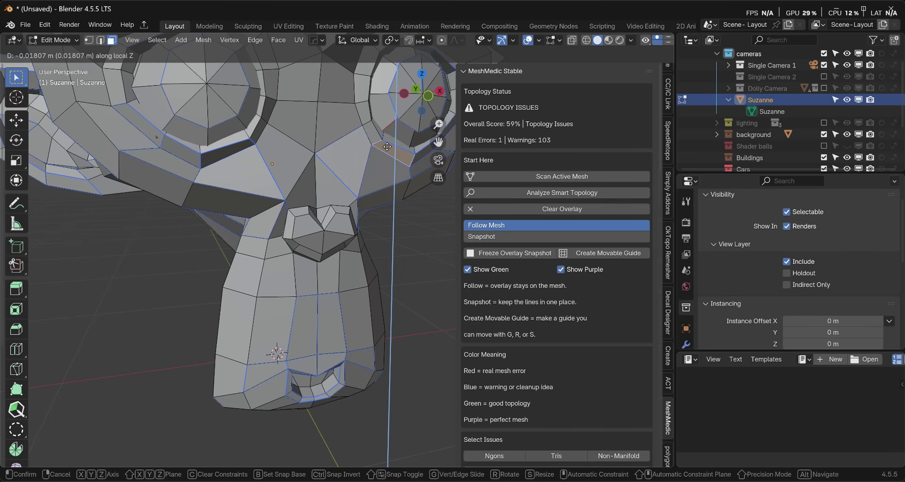
{"action": "left_click", "coordinate": [387, 148]}
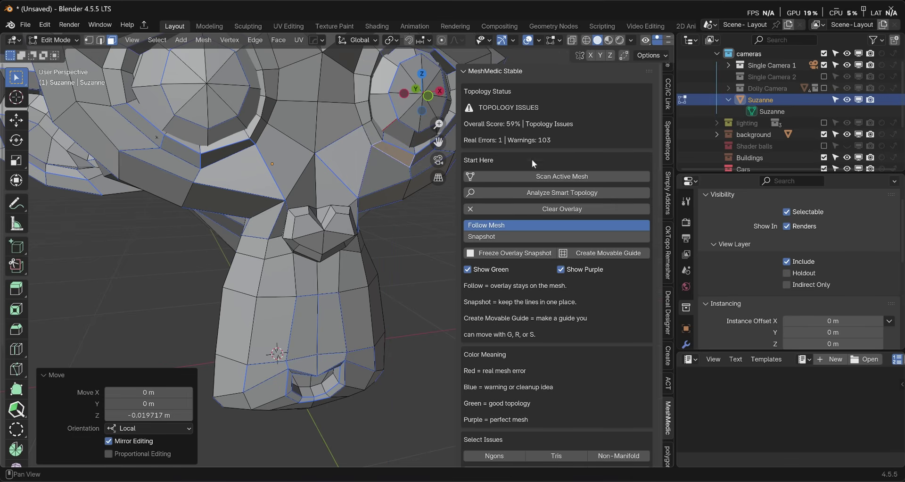
{"action": "left_click", "coordinate": [556, 193]}
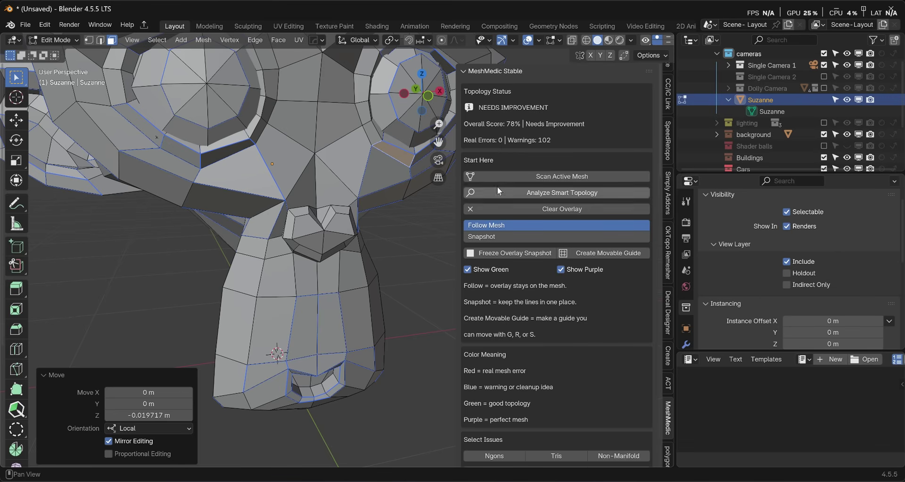
Step: Select the monkey's linked head mesh, delimited by seam, and run the Duplicates issue selection
{"action": "middle_click_drag", "start_coordinate": [399, 160], "coordinate": [310, 102]}
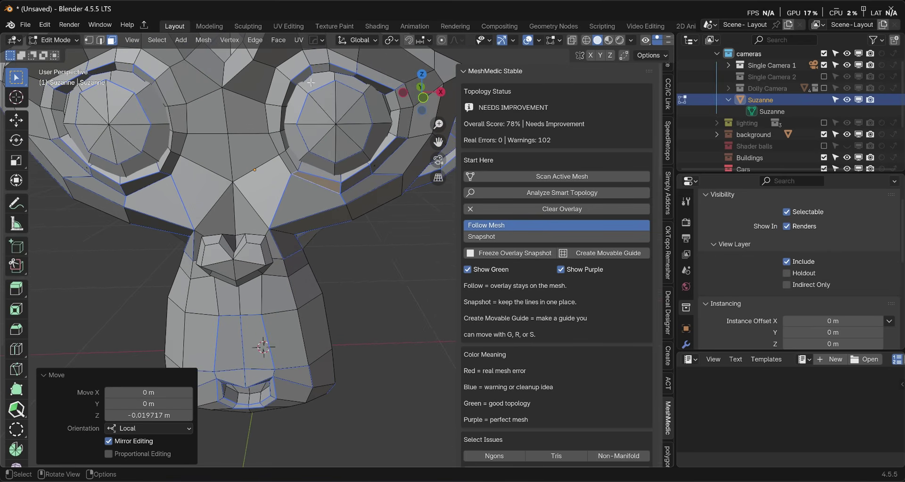
{"action": "scroll", "coordinate": [536, 259], "scroll_direction": "down", "scroll_amount": 10}
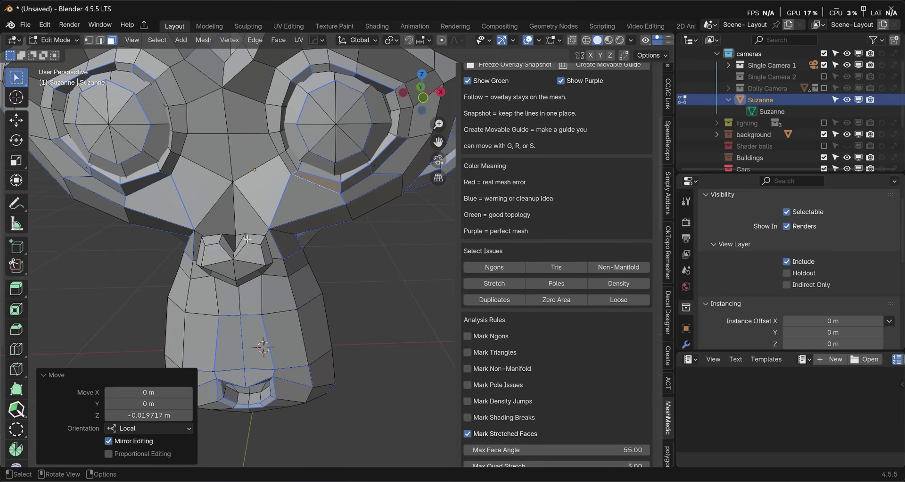
{"action": "mouse_move", "coordinate": [274, 245]}
{"action": "middle_mouse_down"}
{"action": "mouse_move", "coordinate": [279, 236]}
{"action": "mouse_move", "coordinate": [278, 244]}
{"action": "middle_mouse_up"}
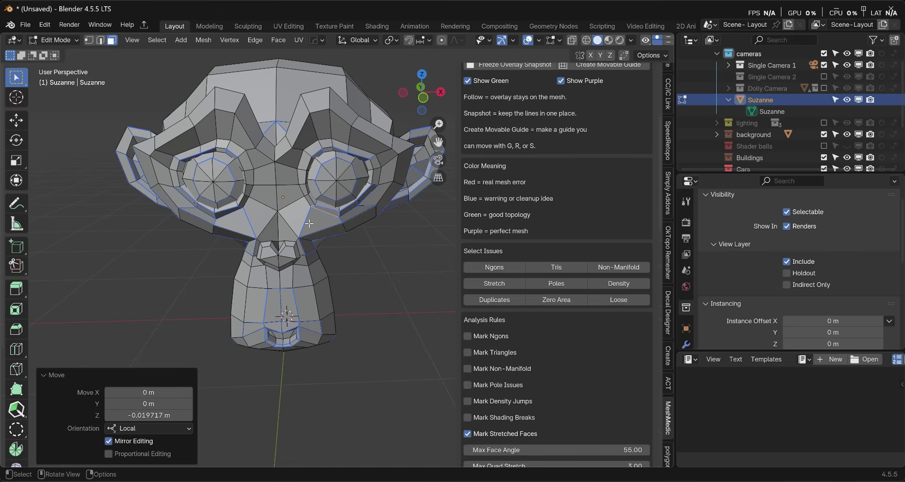
{"action": "key", "text": "ctrl+l"}
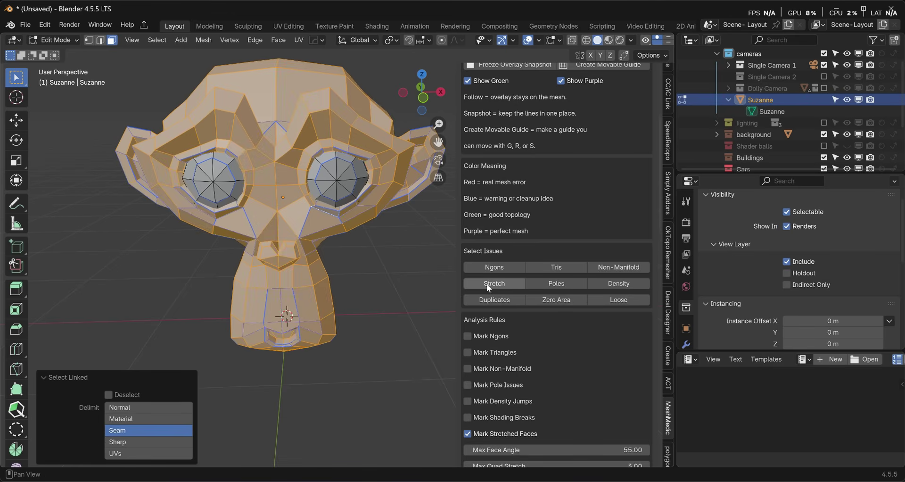
{"action": "left_click", "coordinate": [507, 301]}
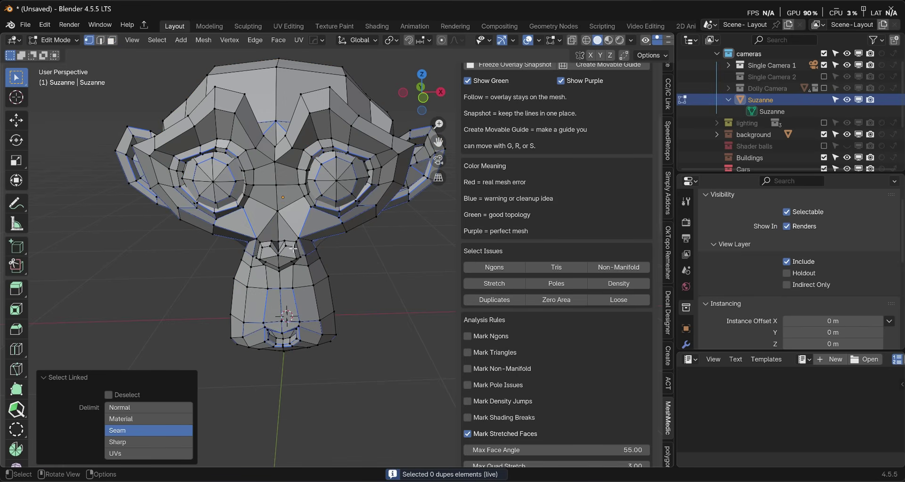
Step: Clear the topology overlay from the monkey mesh
{"action": "scroll", "coordinate": [547, 182], "scroll_direction": "up", "scroll_amount": 8}
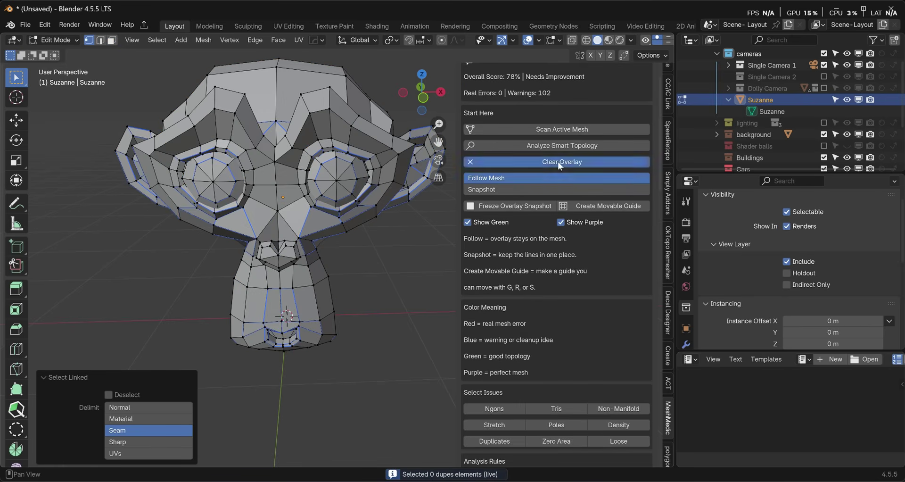
{"action": "left_click", "coordinate": [558, 162]}
{"action": "scroll", "coordinate": [338, 248], "scroll_direction": "down", "scroll_amount": 3}
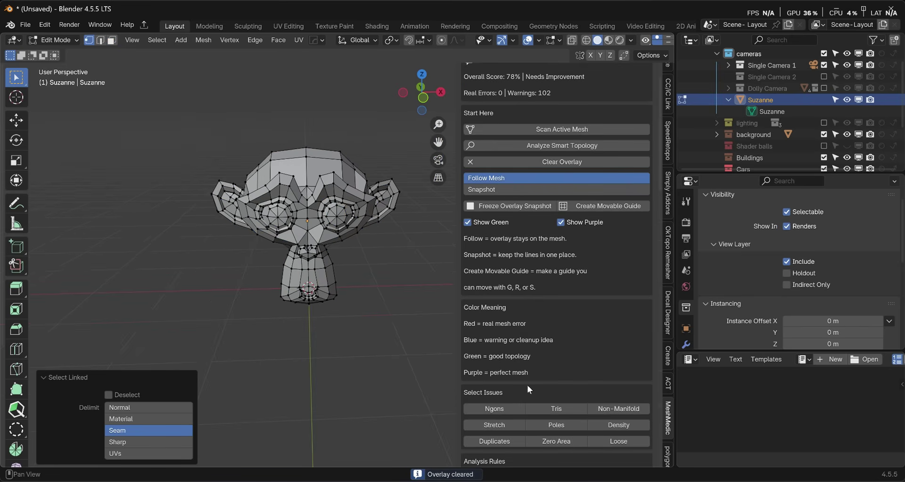
Step: Select the linked head mesh with the Seam delimiter off and repeat the Duplicates issue selection
{"action": "scroll", "coordinate": [527, 384], "scroll_direction": "down", "scroll_amount": 4}
{"action": "scroll", "coordinate": [523, 377], "scroll_direction": "down", "scroll_amount": 3}
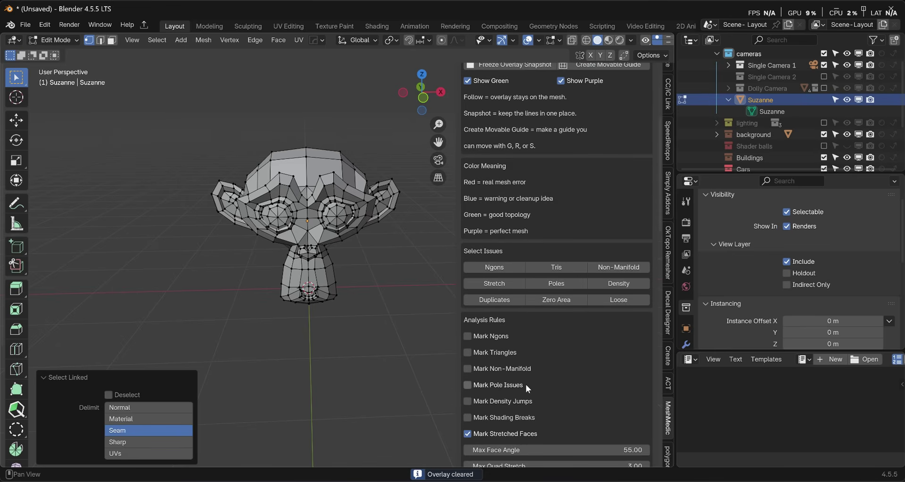
{"action": "scroll", "coordinate": [525, 383], "scroll_direction": "up", "scroll_amount": 1}
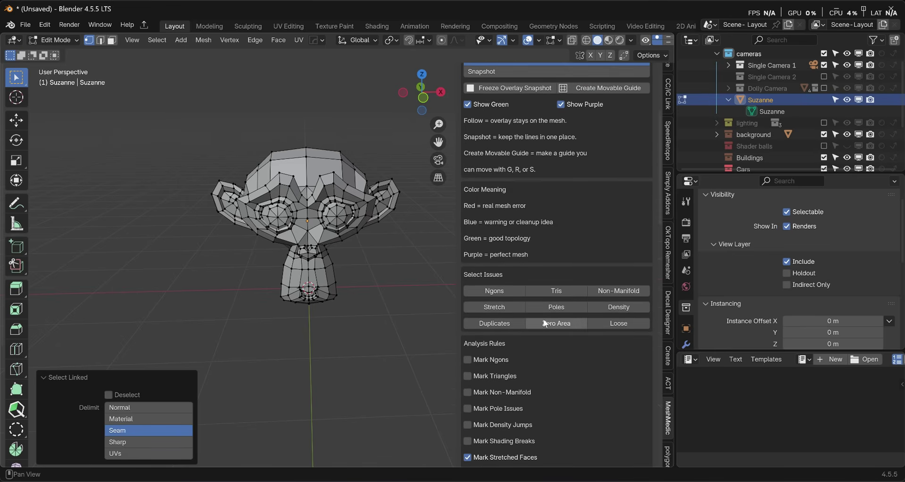
{"action": "scroll", "coordinate": [314, 270], "scroll_direction": "up", "scroll_amount": 2}
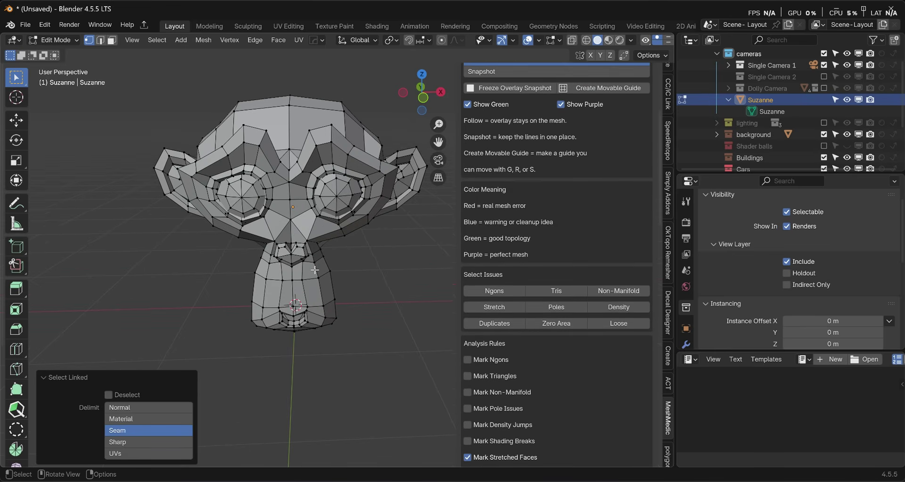
{"action": "left_click", "coordinate": [148, 430]}
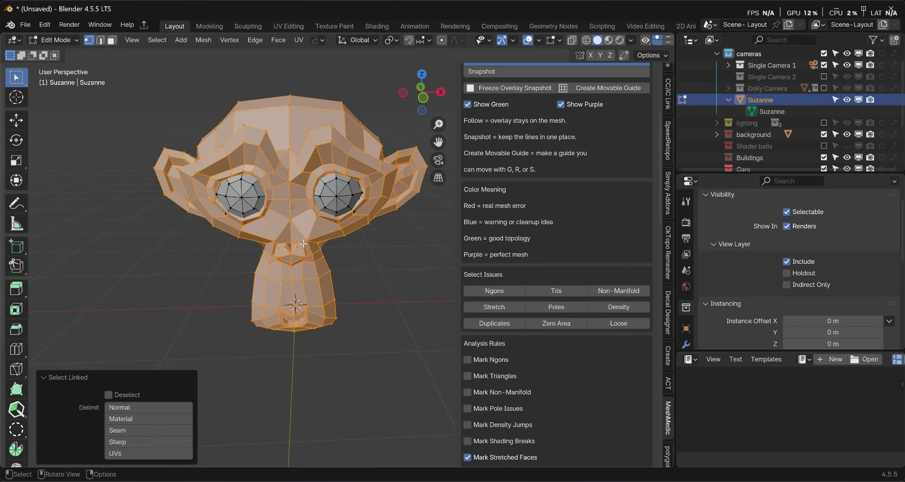
{"action": "left_click", "coordinate": [496, 324]}
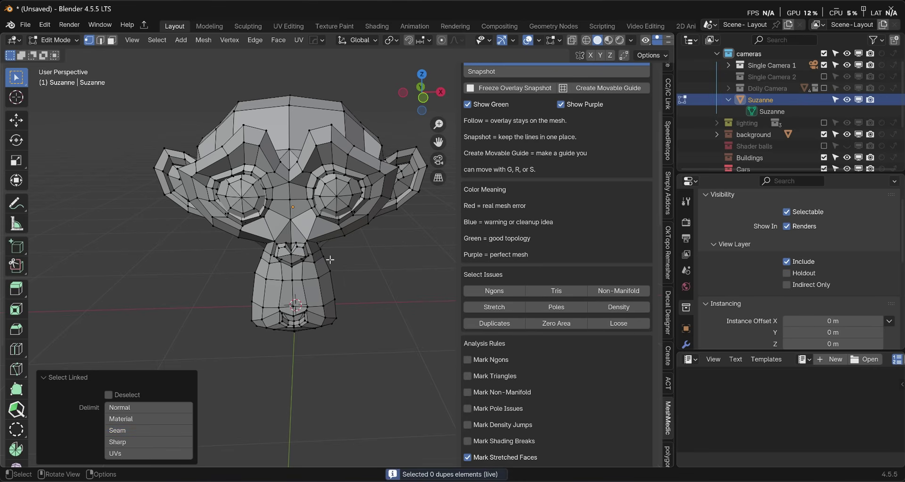
{"action": "key", "text": "ctrl+z"}
{"action": "left_click", "coordinate": [493, 323]}
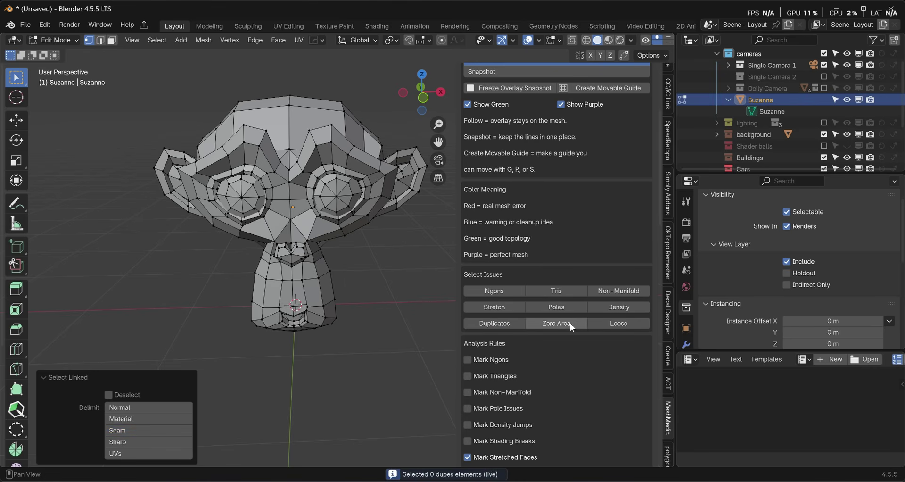
Step: Reselect the head mesh, run the Zero Area issue selection, and undo it to restore the selection
{"action": "key", "text": "a"}
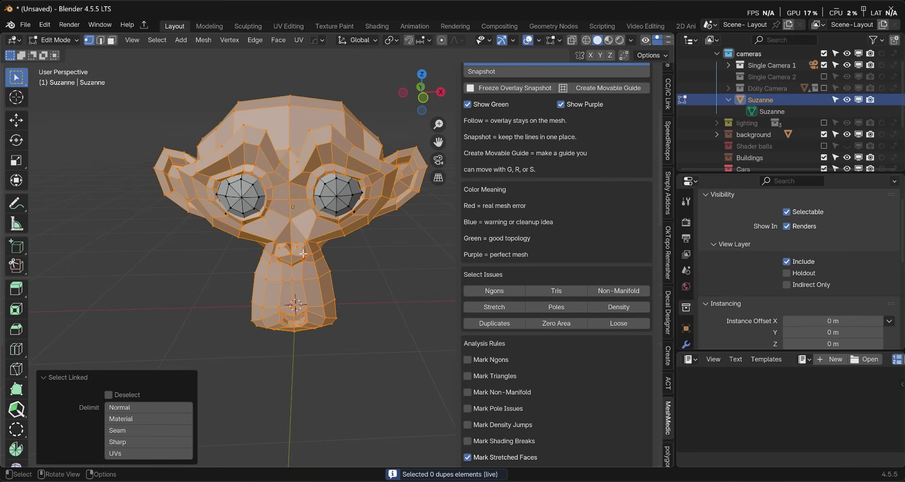
{"action": "left_click", "coordinate": [556, 327]}
{"action": "key", "text": "ctrl+z"}
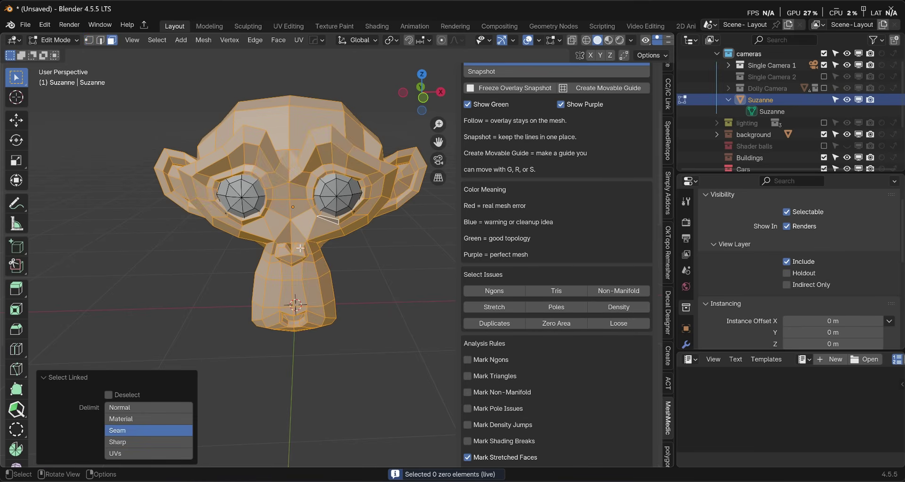
Step: Run the Density issue selection on the monkey and inspect the selected areas from the side
{"action": "left_click", "coordinate": [620, 307]}
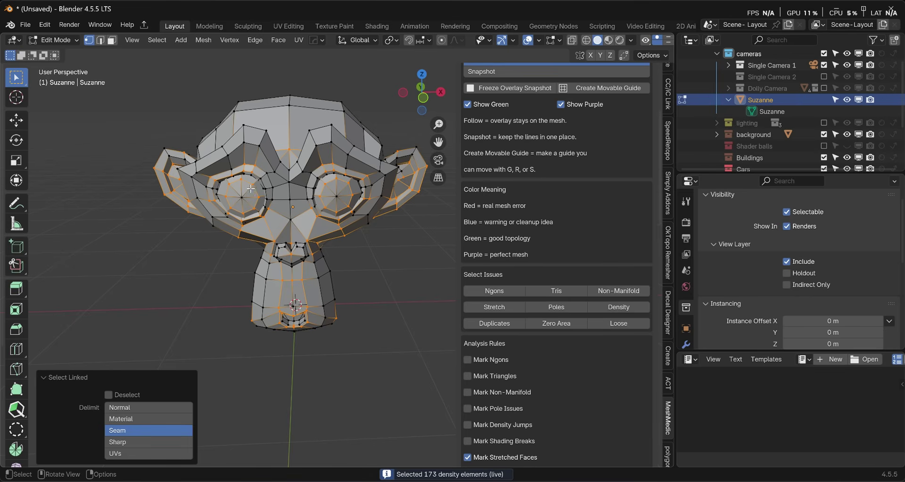
{"action": "middle_click_drag", "start_coordinate": [253, 189], "coordinate": [473, 142]}
{"action": "scroll", "coordinate": [569, 199], "scroll_direction": "up", "scroll_amount": 5}
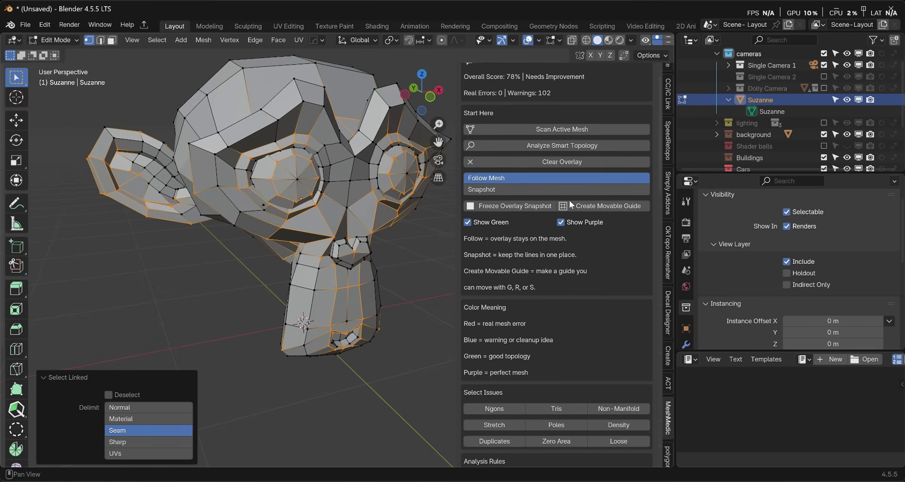
Step: Replace the Mark Stretched Faces rule with Mark Density Jumps and run the smart topology analysis
{"action": "scroll", "coordinate": [569, 200], "scroll_direction": "down", "scroll_amount": 5}
{"action": "scroll", "coordinate": [570, 200], "scroll_direction": "down", "scroll_amount": 1}
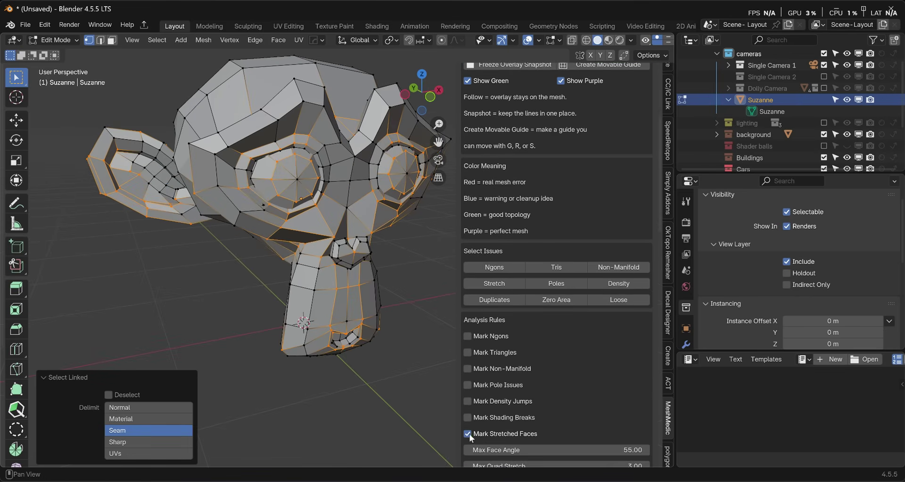
{"action": "scroll", "coordinate": [529, 313], "scroll_direction": "up", "scroll_amount": 8}
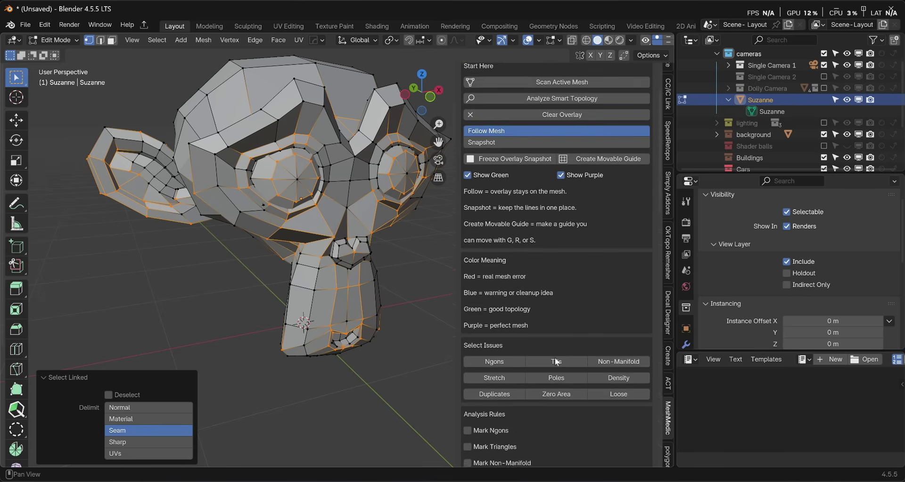
{"action": "left_click", "coordinate": [554, 193]}
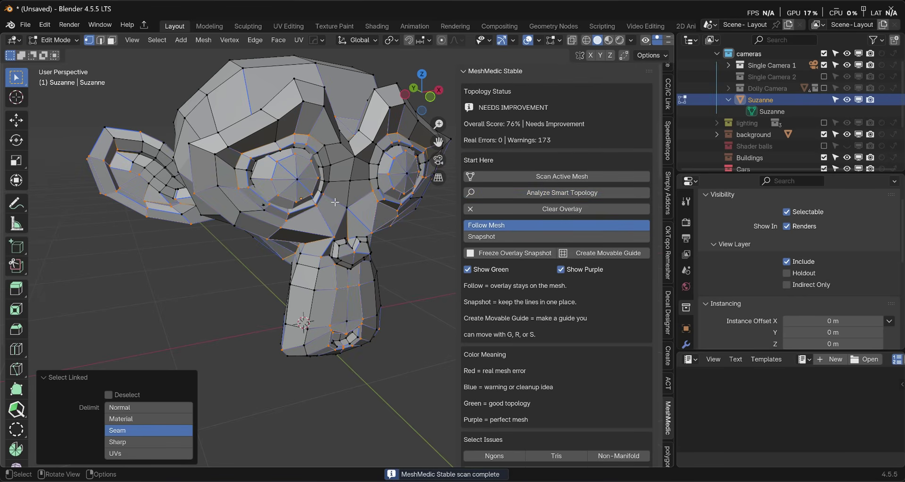
Step: Clear the density selection, move one face beneath the eye about -0.003 m in X and -0.004 m in Z, and scan the active mesh
{"action": "middle_click_drag", "start_coordinate": [335, 202], "coordinate": [338, 204], "text": "ctrl"}
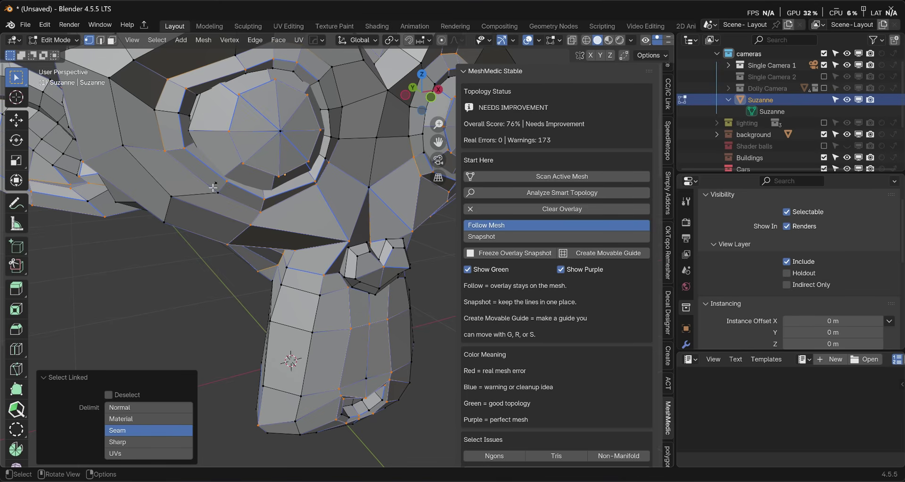
{"action": "key", "text": "ctrl+z"}
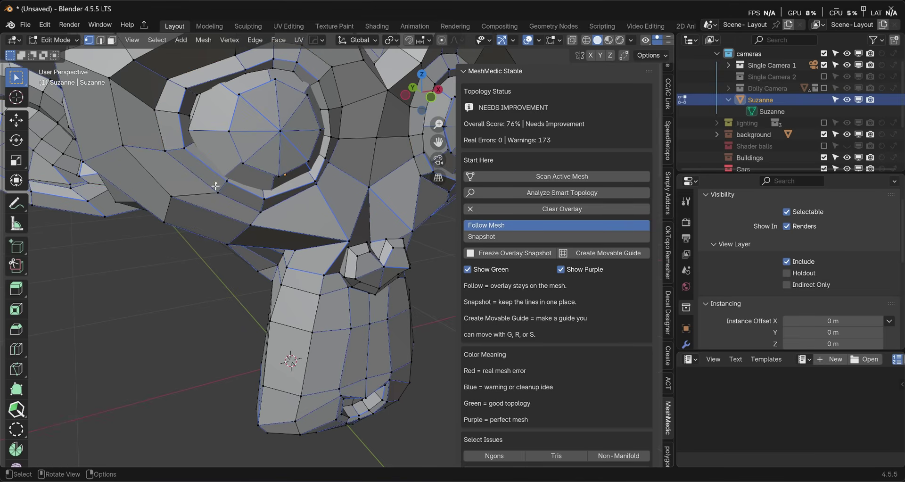
{"action": "key", "text": "3"}
{"action": "left_click", "coordinate": [203, 174]}
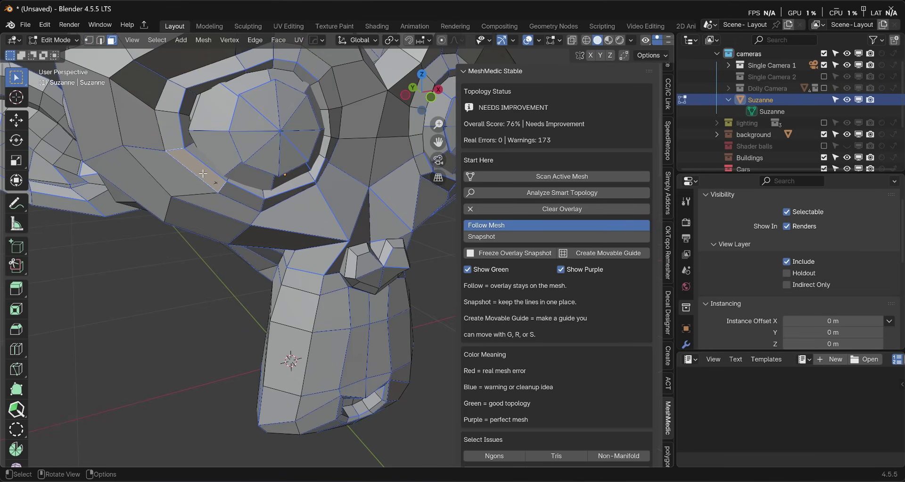
{"action": "key", "text": "g"}
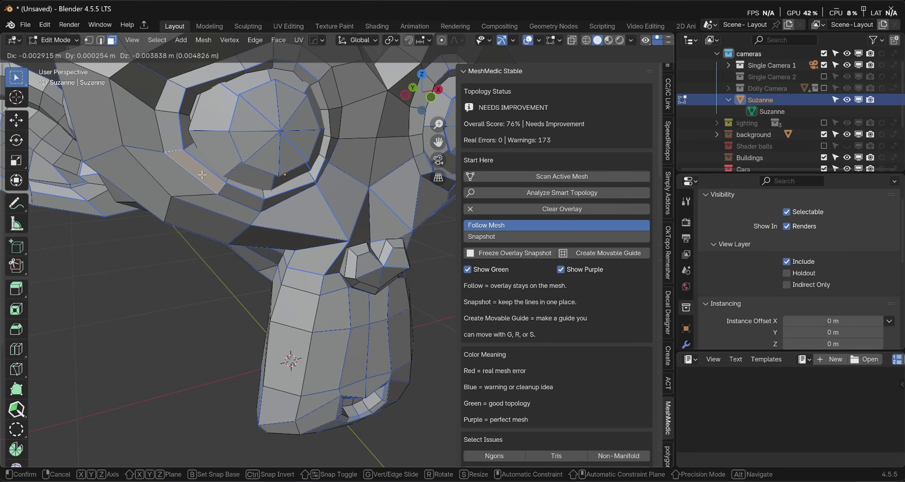
{"action": "left_click", "coordinate": [201, 175]}
{"action": "left_click", "coordinate": [550, 178]}
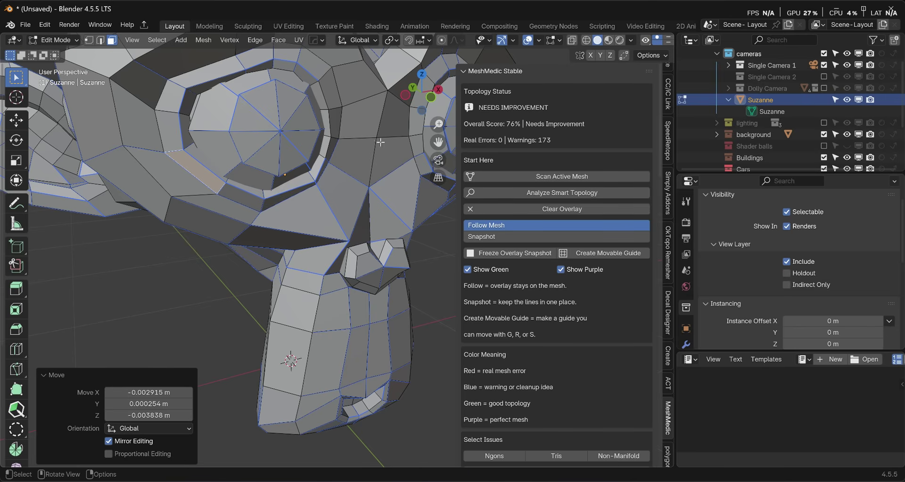
Step: Disable the Mark Density Jumps rule and clear the topology overlay from the monkey
{"action": "scroll", "coordinate": [246, 172], "scroll_direction": "down", "scroll_amount": 2}
{"action": "middle_click_drag", "start_coordinate": [247, 172], "coordinate": [268, 175]}
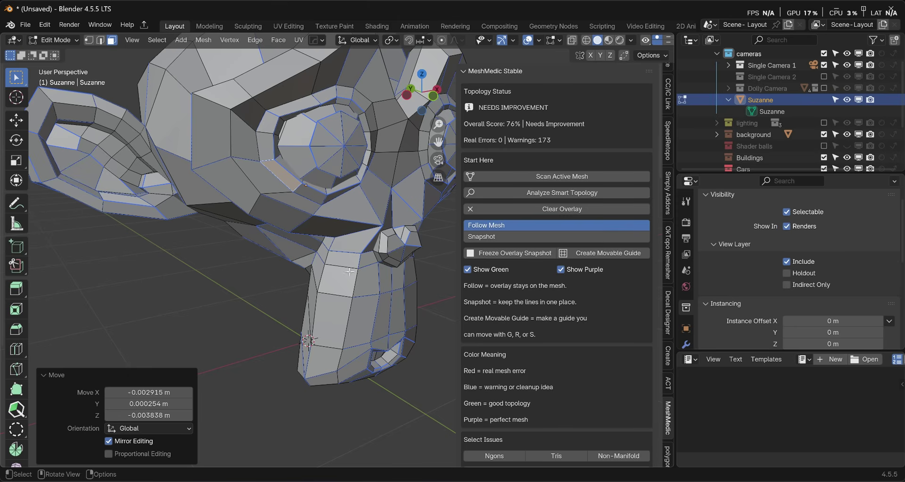
{"action": "scroll", "coordinate": [532, 308], "scroll_direction": "down", "scroll_amount": 7}
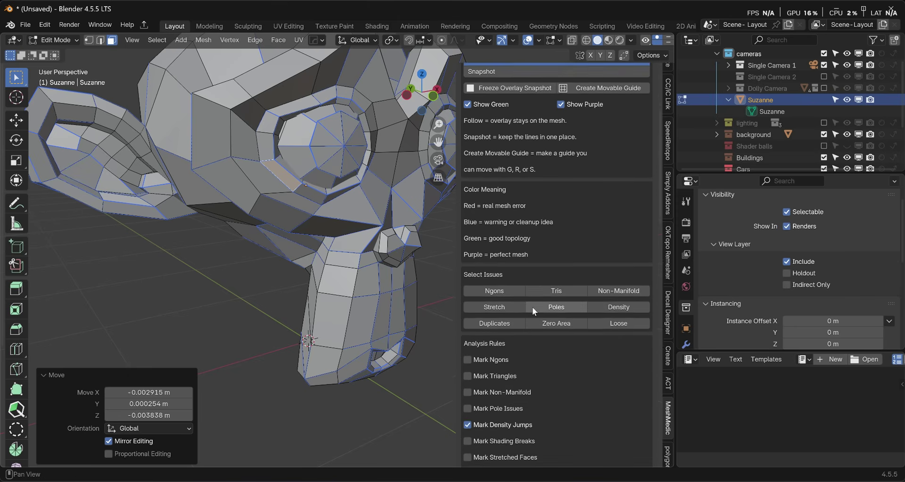
{"action": "scroll", "coordinate": [533, 307], "scroll_direction": "up", "scroll_amount": 1}
{"action": "scroll", "coordinate": [532, 307], "scroll_direction": "down", "scroll_amount": 1}
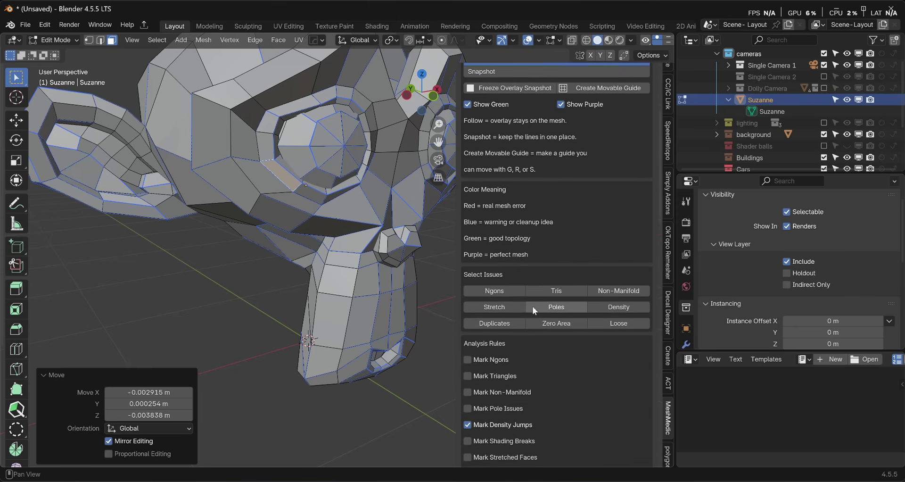
{"action": "left_click", "coordinate": [468, 424]}
{"action": "scroll", "coordinate": [618, 311], "scroll_direction": "up", "scroll_amount": 1}
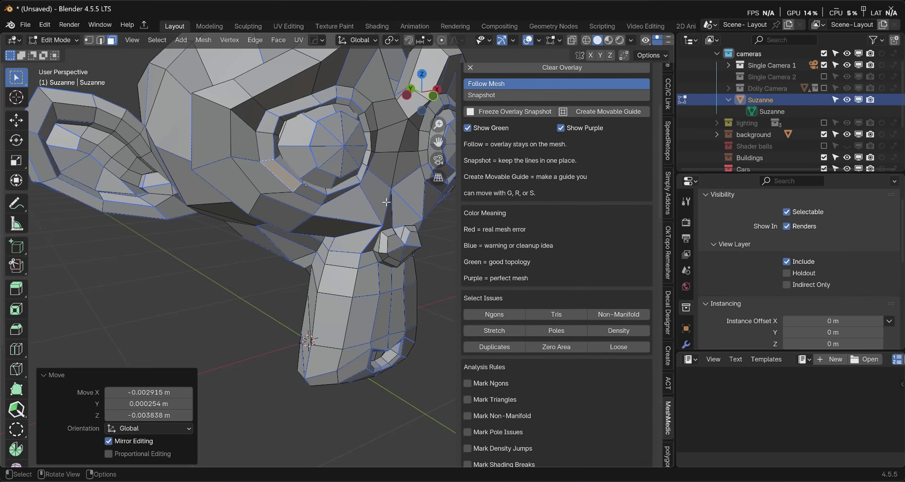
{"action": "scroll", "coordinate": [570, 182], "scroll_direction": "up", "scroll_amount": 5}
{"action": "left_click", "coordinate": [569, 185]}
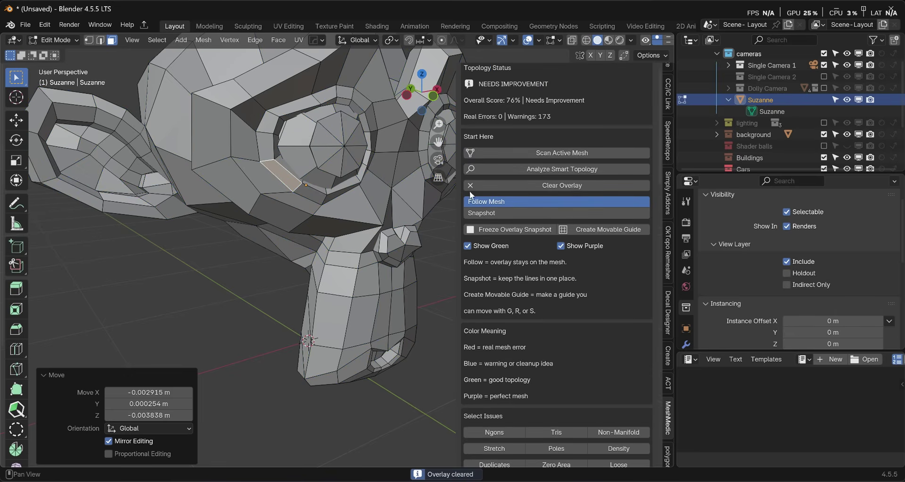
Step: Run the Non-Manifold issue selection on the monkey and inspect the selected edges around the eyes
{"action": "scroll", "coordinate": [326, 180], "scroll_direction": "down", "scroll_amount": 4}
{"action": "key", "text": "l"}
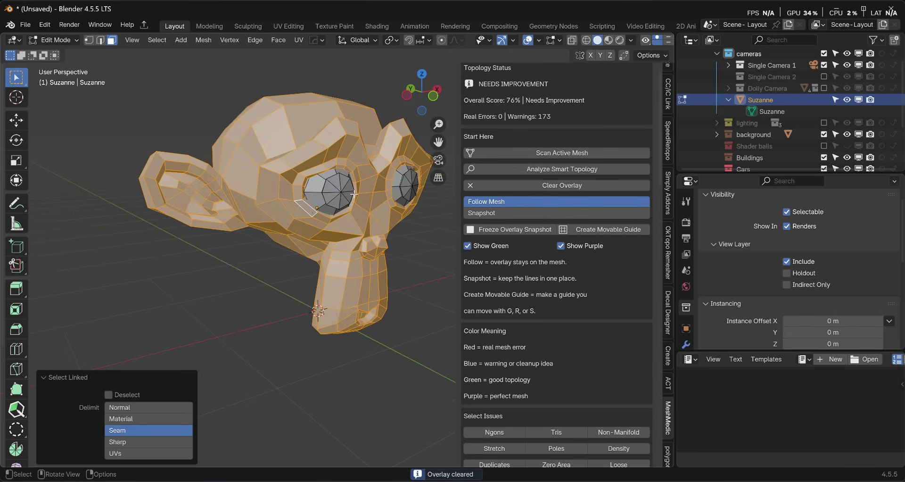
{"action": "scroll", "coordinate": [594, 344], "scroll_direction": "down", "scroll_amount": 3}
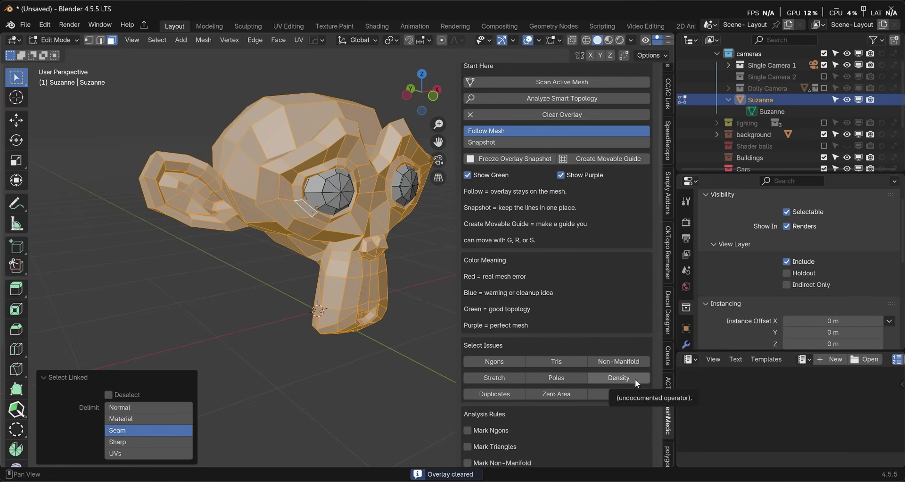
{"action": "left_click", "coordinate": [624, 360]}
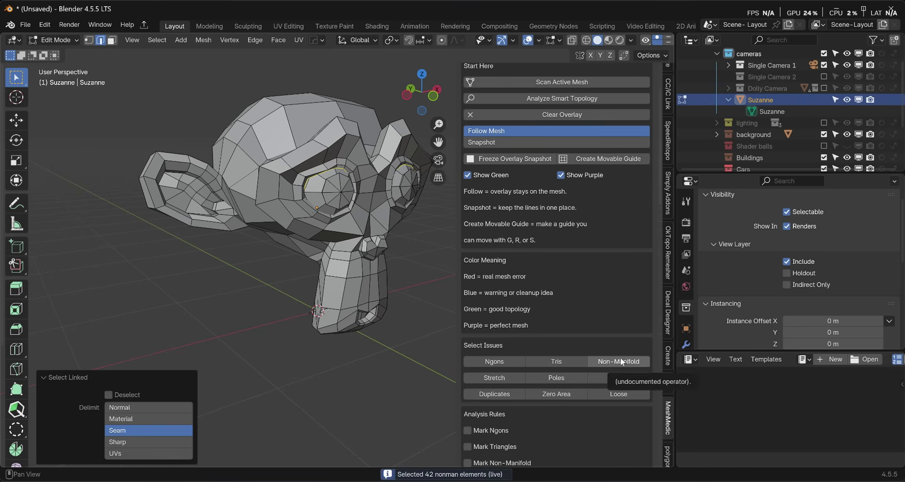
{"action": "scroll", "coordinate": [422, 155], "scroll_direction": "up", "scroll_amount": 3}
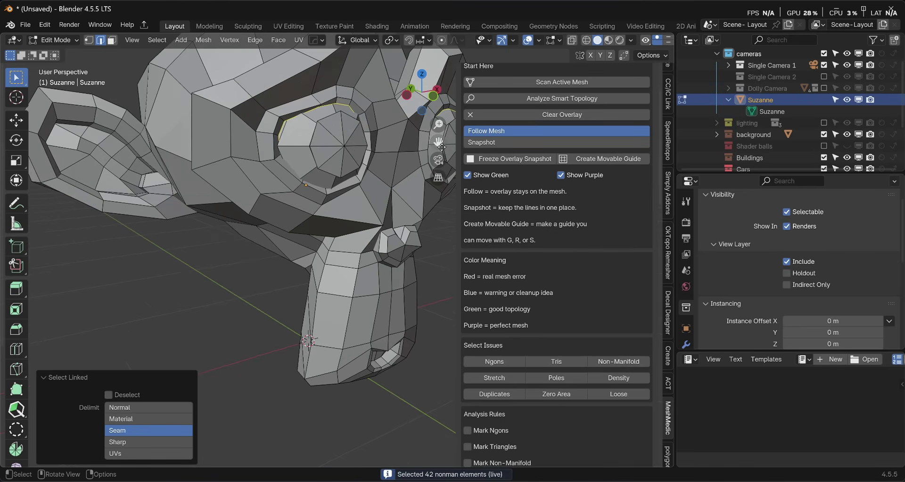
{"action": "scroll", "coordinate": [257, 177], "scroll_direction": "up", "scroll_amount": 4}
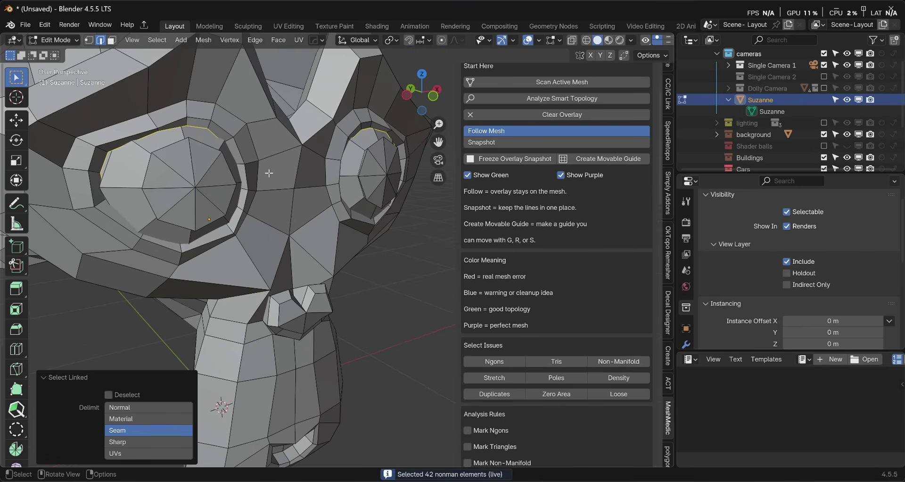
Step: Enable the Mark Non-Manifold rule, run the smart topology analysis, and inspect the marked edges around the eyes
{"action": "scroll", "coordinate": [552, 368], "scroll_direction": "down", "scroll_amount": 3}
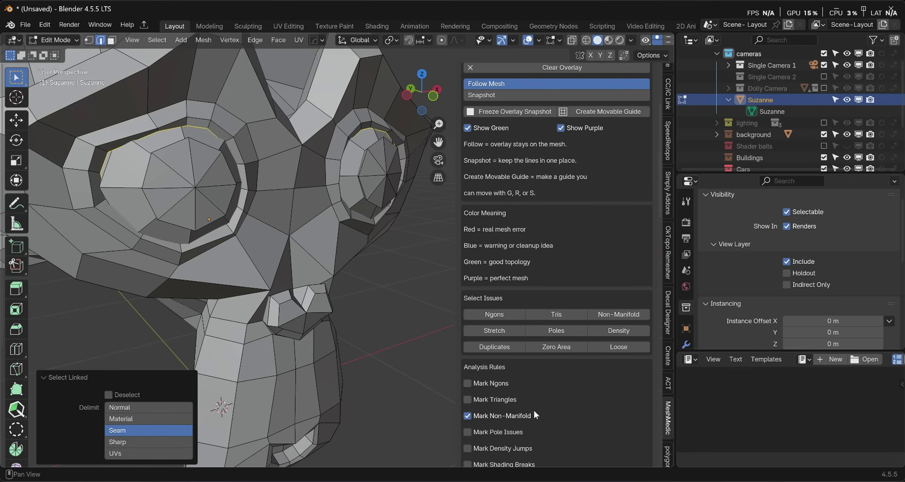
{"action": "scroll", "coordinate": [534, 405], "scroll_direction": "up", "scroll_amount": 5}
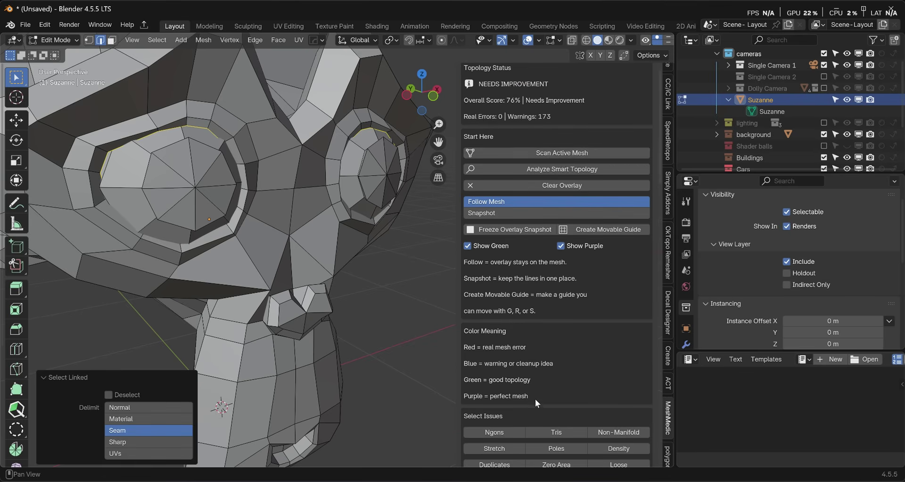
{"action": "left_click", "coordinate": [550, 169]}
{"action": "scroll", "coordinate": [254, 159], "scroll_direction": "up", "scroll_amount": 2}
{"action": "scroll", "coordinate": [254, 159], "scroll_direction": "down", "scroll_amount": 4}
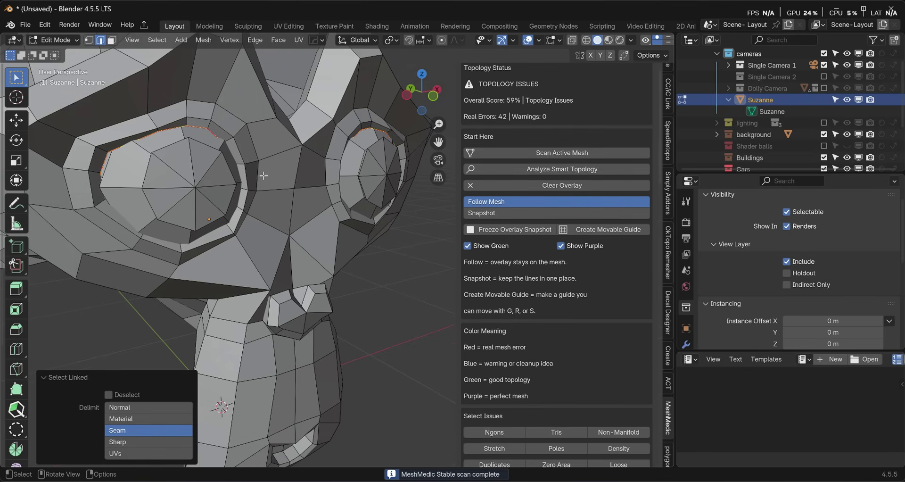
{"action": "scroll", "coordinate": [300, 220], "scroll_direction": "up", "scroll_amount": 4}
{"action": "scroll", "coordinate": [300, 220], "scroll_direction": "up", "scroll_amount": 2}
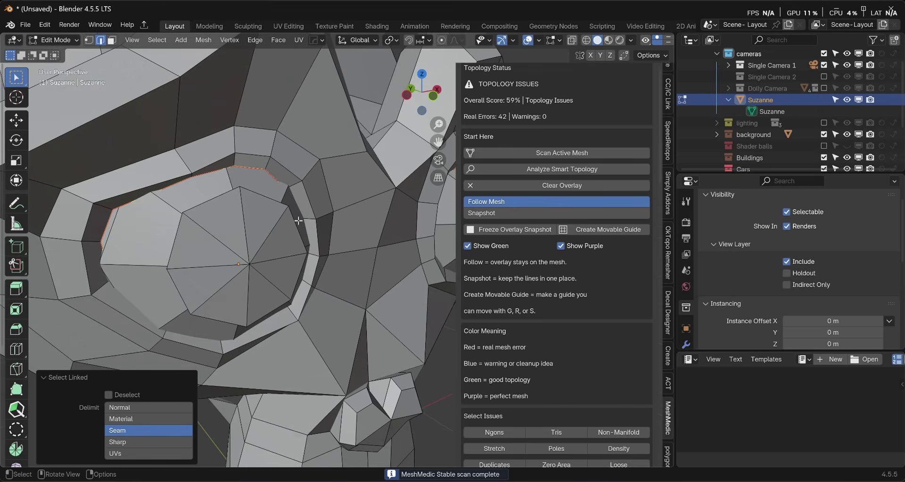
{"action": "scroll", "coordinate": [298, 220], "scroll_direction": "down", "scroll_amount": 5}
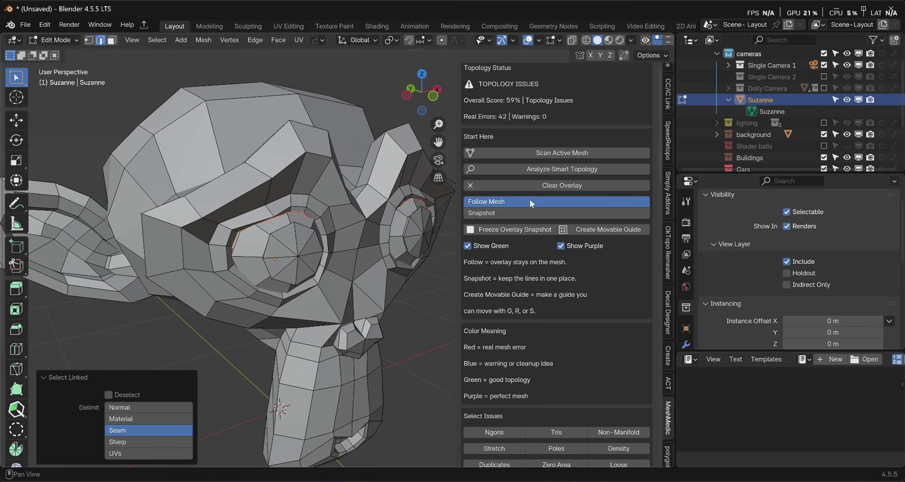
Step: Create a movable guide from the overlay and move it along X by about -1.26 m and a further -0.42 m
{"action": "left_click", "coordinate": [609, 231]}
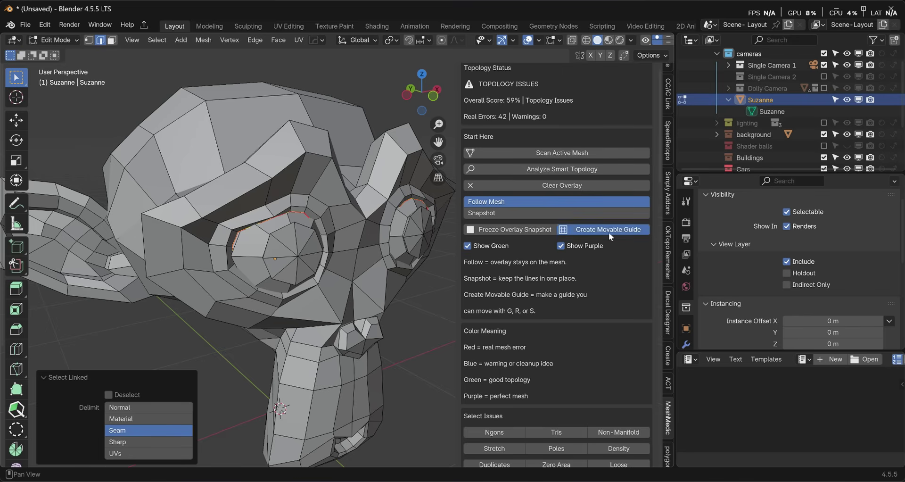
{"action": "left_click", "coordinate": [776, 99]}
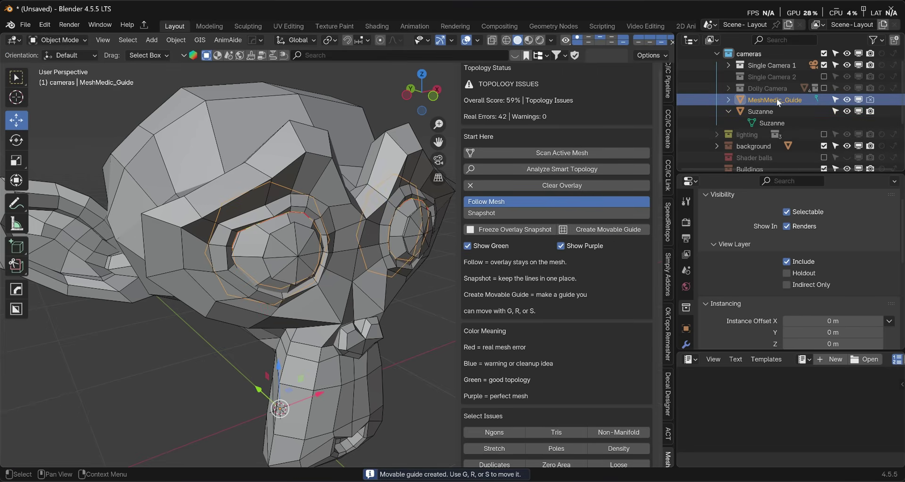
{"action": "left_click_drag", "start_coordinate": [319, 395], "coordinate": [167, 310]}
{"action": "scroll", "coordinate": [188, 313], "scroll_direction": "down", "scroll_amount": 5}
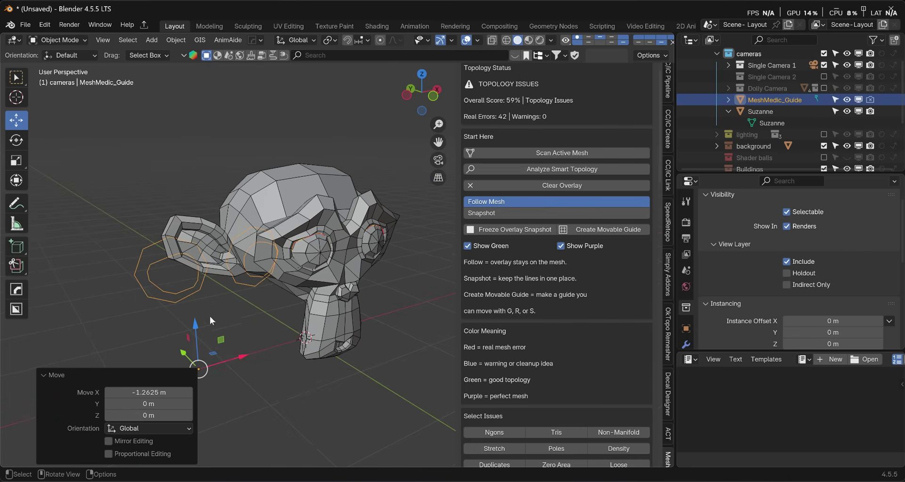
{"action": "left_click_drag", "start_coordinate": [239, 360], "coordinate": [198, 372]}
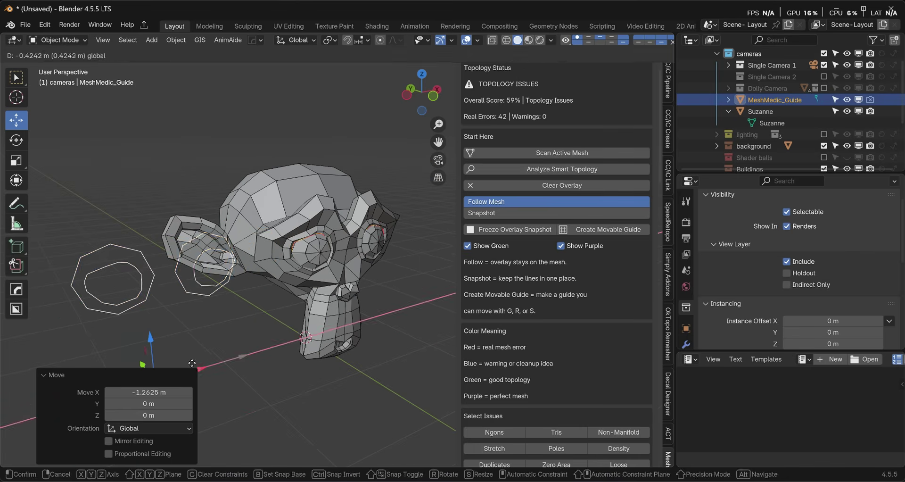
Step: Run the smart topology analysis on the movable guide and compare its outlines with the monkey's eye area
{"action": "left_click", "coordinate": [527, 168]}
{"action": "scroll", "coordinate": [224, 264], "scroll_direction": "up", "scroll_amount": 2}
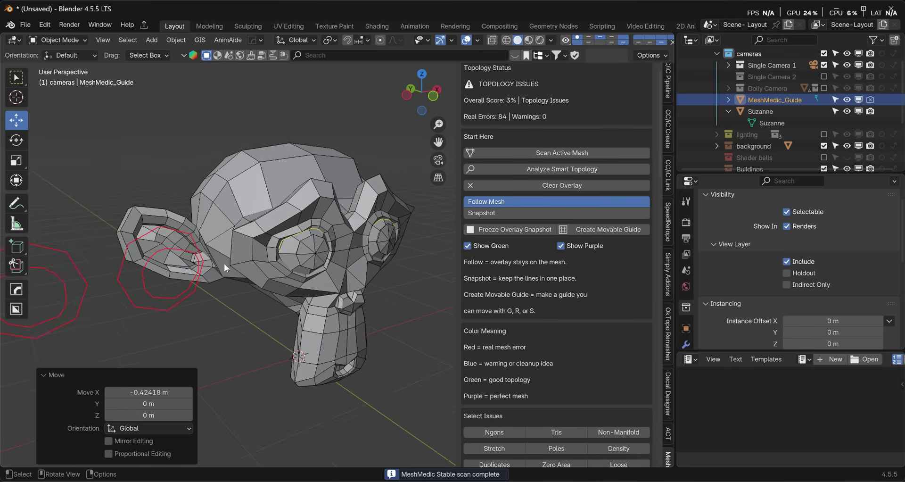
{"action": "scroll", "coordinate": [229, 261], "scroll_direction": "up", "scroll_amount": 3}
{"action": "scroll", "coordinate": [229, 261], "scroll_direction": "down", "scroll_amount": 1}
{"action": "scroll", "coordinate": [278, 235], "scroll_direction": "up", "scroll_amount": 1}
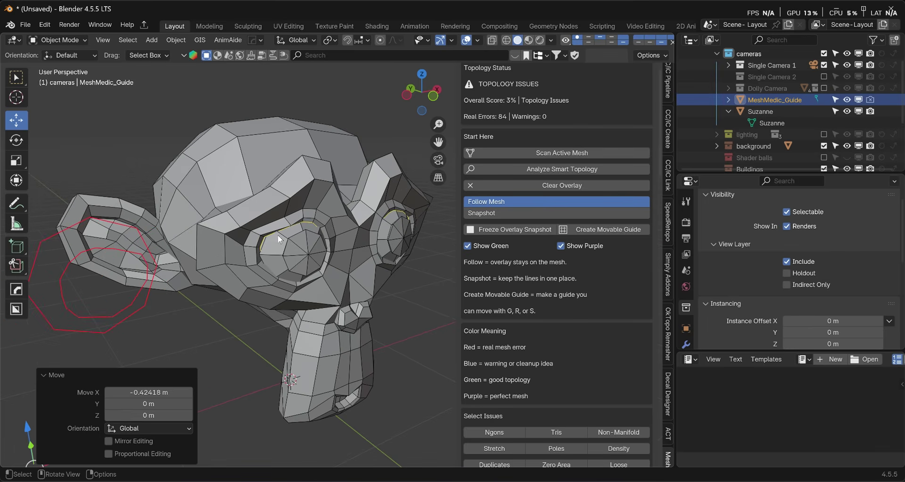
{"action": "scroll", "coordinate": [267, 231], "scroll_direction": "up", "scroll_amount": 1}
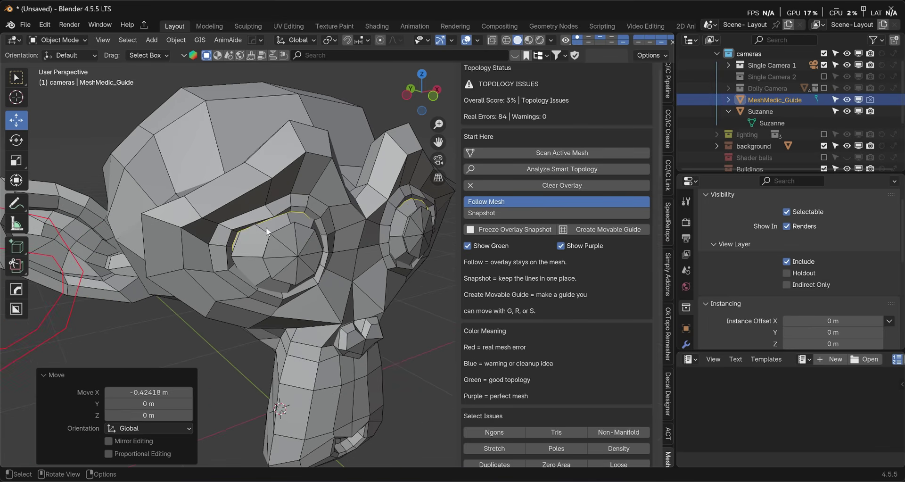
Step: Select the edge loop around the monkey's eye in Edit Mode and scale it to about 1.024
{"action": "left_click", "coordinate": [239, 227]}
{"action": "key", "text": "Tab"}
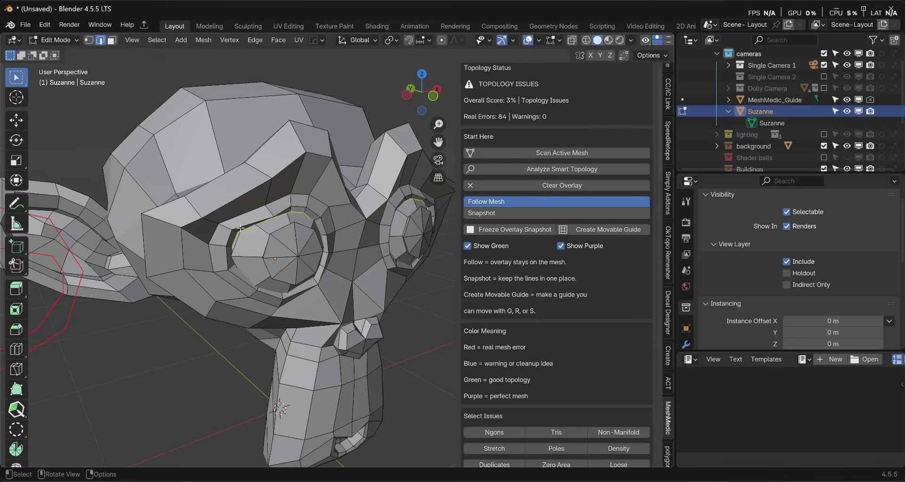
{"action": "left_click", "coordinate": [239, 228]}
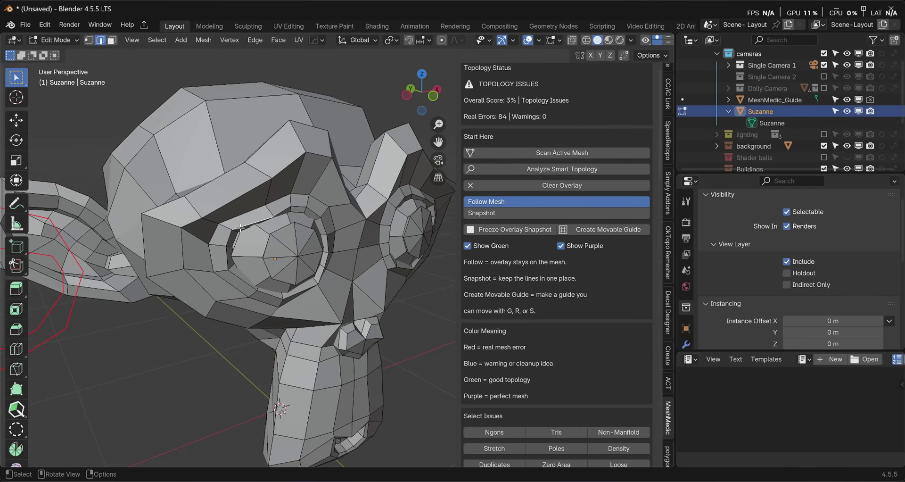
{"action": "left_click", "coordinate": [239, 227], "text": "alt"}
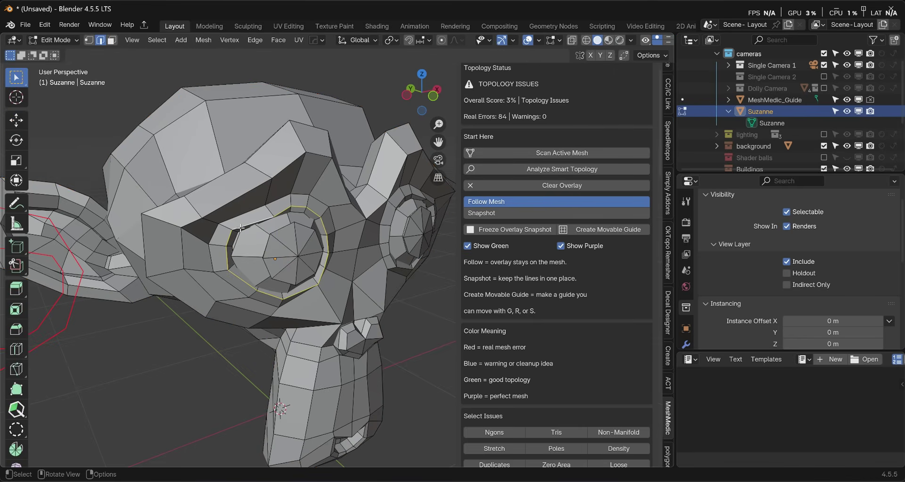
{"action": "key", "text": "s"}
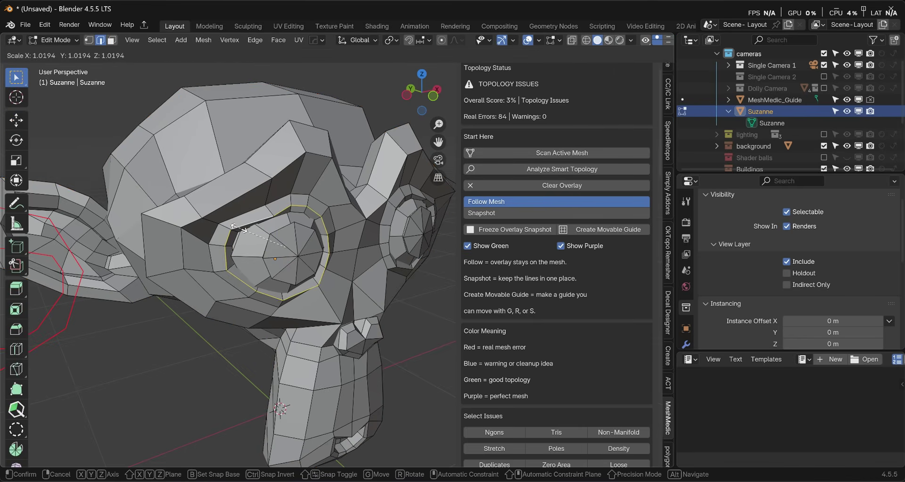
{"action": "left_click", "coordinate": [239, 228]}
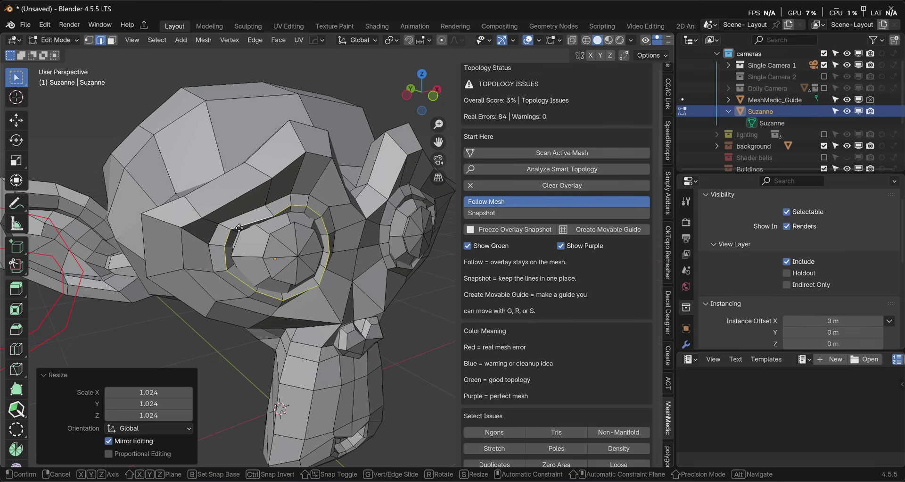
{"action": "key", "text": "g"}
{"action": "right_click", "coordinate": [239, 226]}
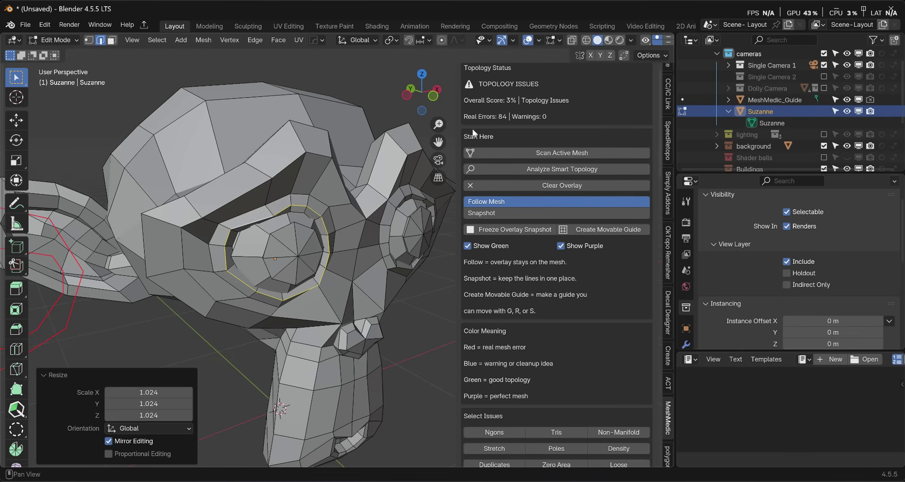
Step: Select several edge loops around the same eye, finishing in front view, and isolate the monkey in local view
{"action": "scroll", "coordinate": [190, 251], "scroll_direction": "down", "scroll_amount": 5}
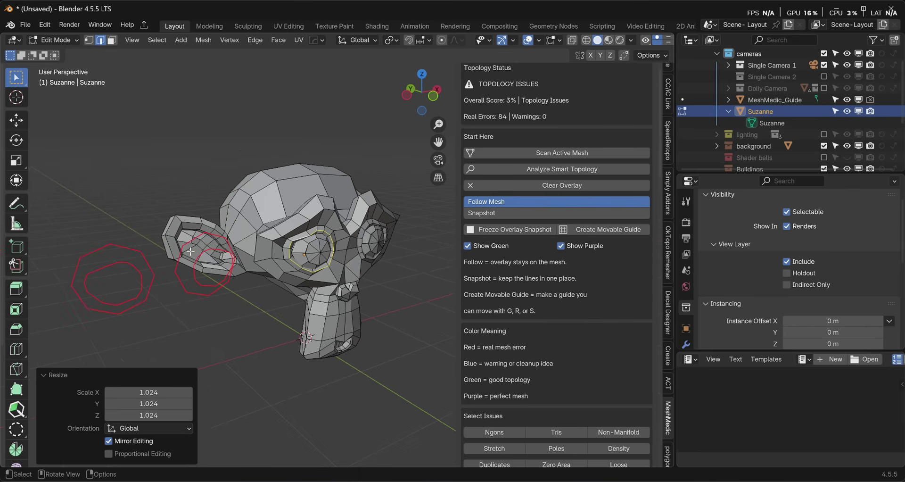
{"action": "middle_click_drag", "start_coordinate": [190, 251], "coordinate": [209, 248]}
{"action": "scroll", "coordinate": [213, 250], "scroll_direction": "up", "scroll_amount": 4}
{"action": "scroll", "coordinate": [213, 250], "scroll_direction": "up", "scroll_amount": 2}
{"action": "scroll", "coordinate": [213, 251], "scroll_direction": "down", "scroll_amount": 3}
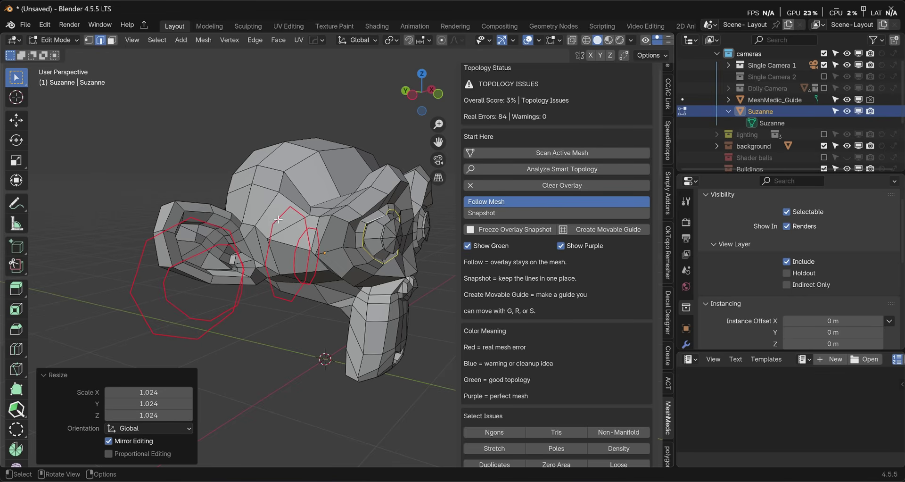
{"action": "left_click", "coordinate": [357, 230], "text": "alt"}
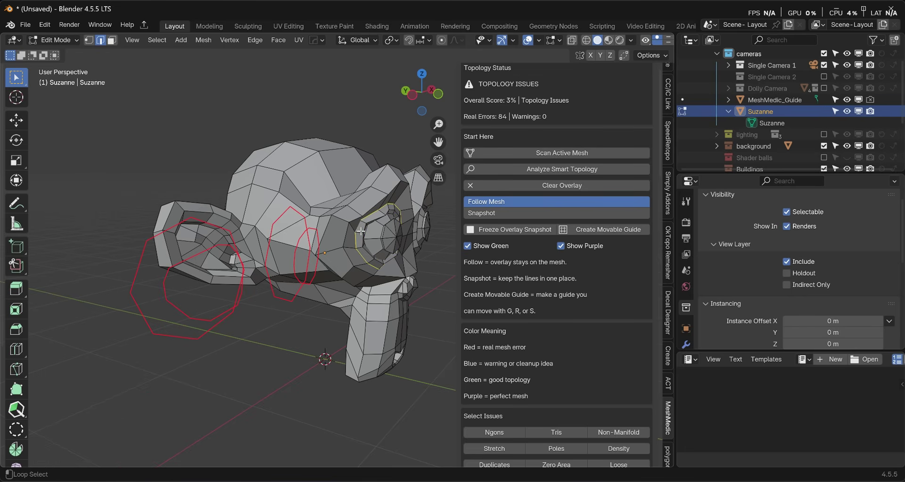
{"action": "left_click", "coordinate": [365, 231], "text": "alt+shift"}
{"action": "key", "text": "KP_1"}
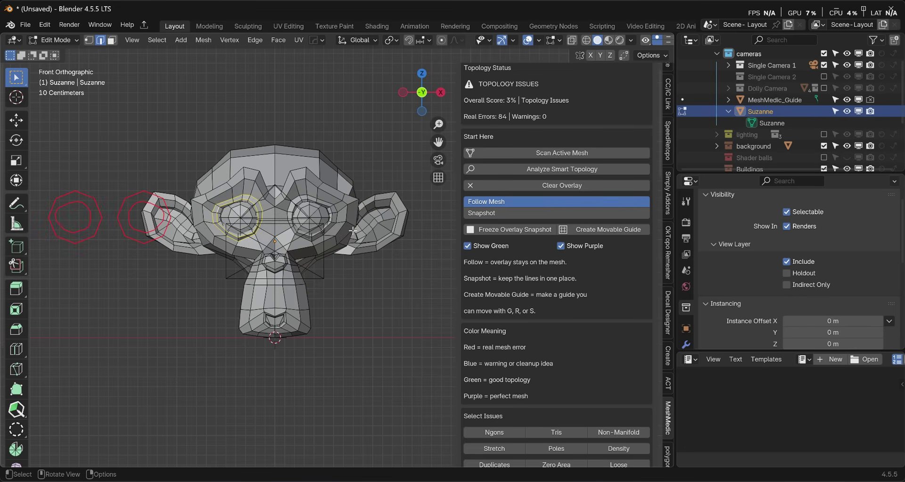
{"action": "left_click", "coordinate": [245, 208], "text": "alt+shift"}
{"action": "key", "text": "KP_Divide"}
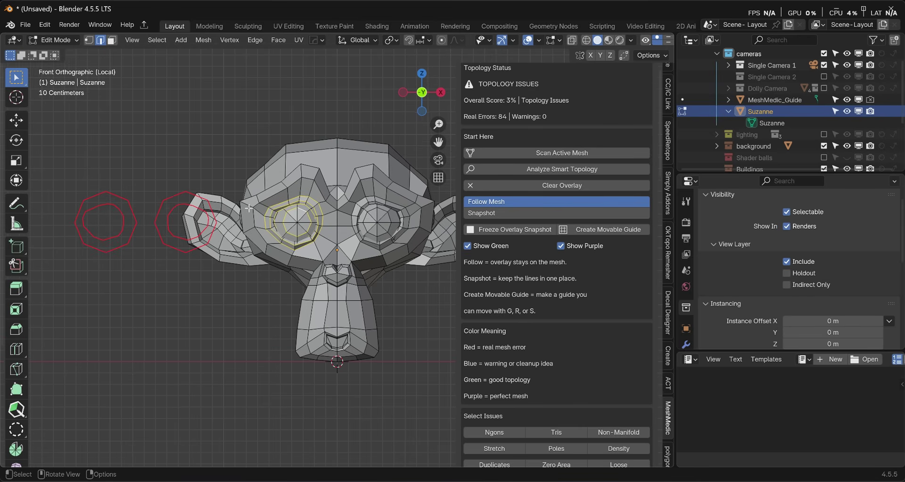
Step: Hide the selected eye loops to inspect the opening around the eyeball, and reveal and deselect the geometry again
{"action": "key", "text": "KP_Divide"}
{"action": "key", "text": "KP_Divide"}
{"action": "key", "text": "h"}
{"action": "middle_click_drag", "start_coordinate": [249, 207], "coordinate": [345, 220]}
{"action": "scroll", "coordinate": [306, 216], "scroll_direction": "up", "scroll_amount": 6}
{"action": "scroll", "coordinate": [321, 219], "scroll_direction": "down", "scroll_amount": 5}
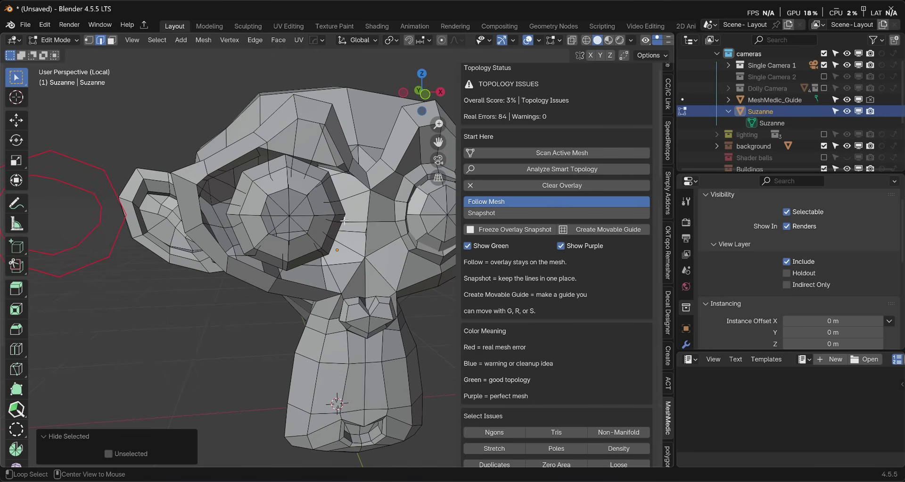
{"action": "key", "text": "alt+h"}
{"action": "left_click", "coordinate": [192, 130]}
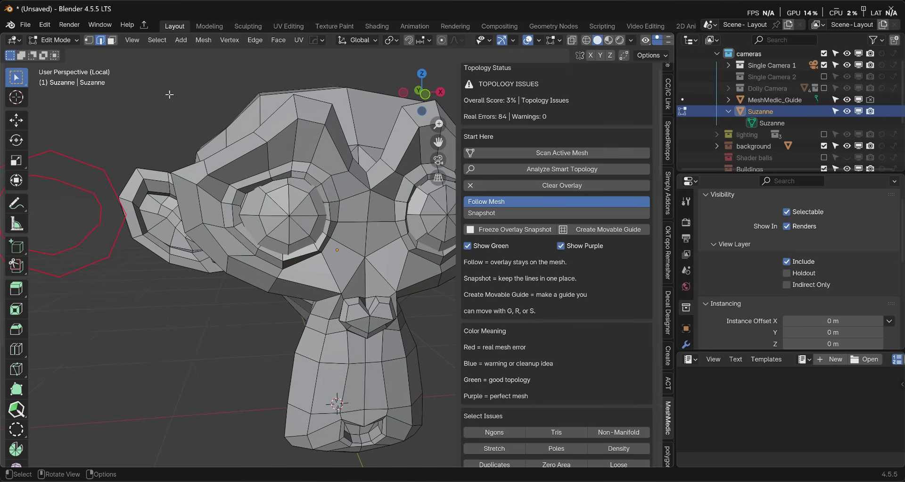
Step: Clear the topology overlay that marks the movable guide
{"action": "middle_click_drag", "start_coordinate": [173, 96], "coordinate": [212, 103]}
{"action": "scroll", "coordinate": [215, 118], "scroll_direction": "down", "scroll_amount": 2}
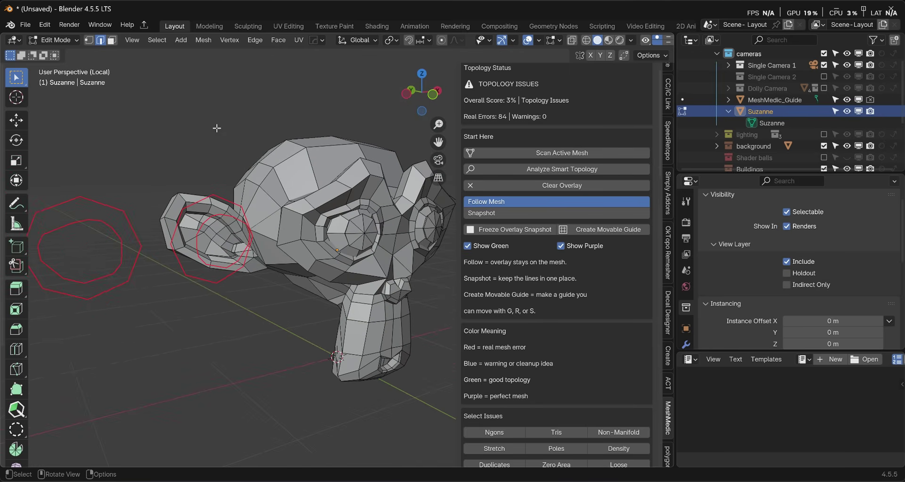
{"action": "left_click", "coordinate": [573, 186]}
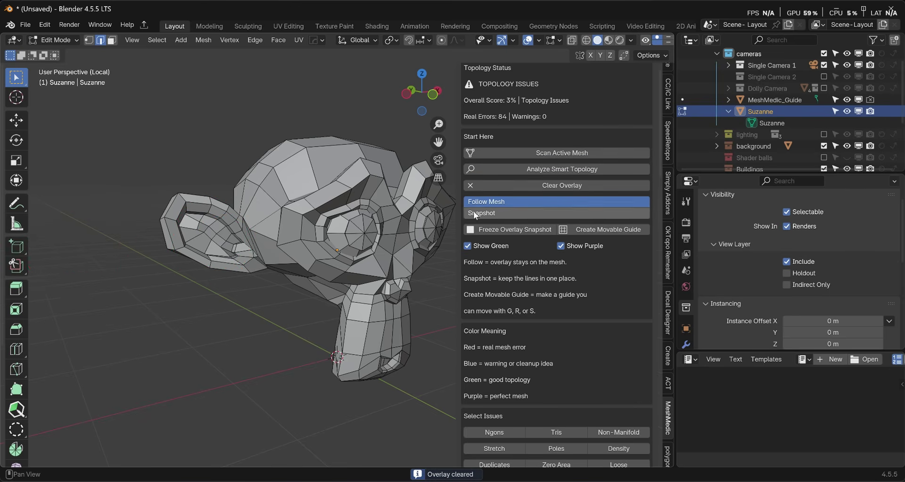
Step: Disable the Mark Non-Manifold rule and review the Readiness Catalog entries
{"action": "scroll", "coordinate": [552, 224], "scroll_direction": "down", "scroll_amount": 6}
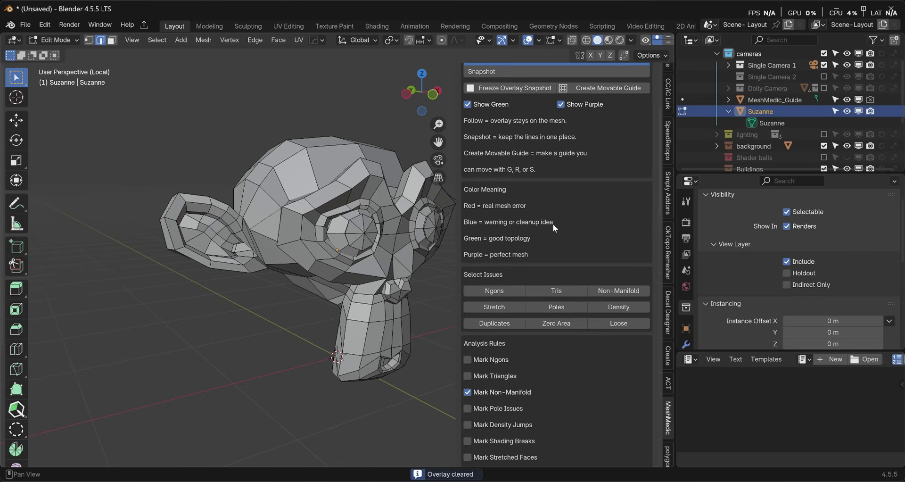
{"action": "scroll", "coordinate": [553, 224], "scroll_direction": "down", "scroll_amount": 2}
{"action": "left_click", "coordinate": [468, 346]}
{"action": "scroll", "coordinate": [558, 330], "scroll_direction": "down", "scroll_amount": 4}
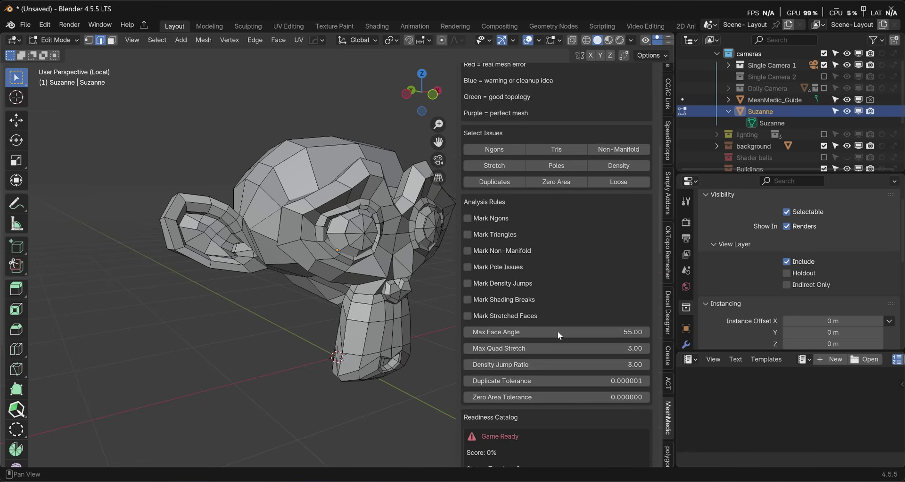
{"action": "scroll", "coordinate": [557, 331], "scroll_direction": "down", "scroll_amount": 15}
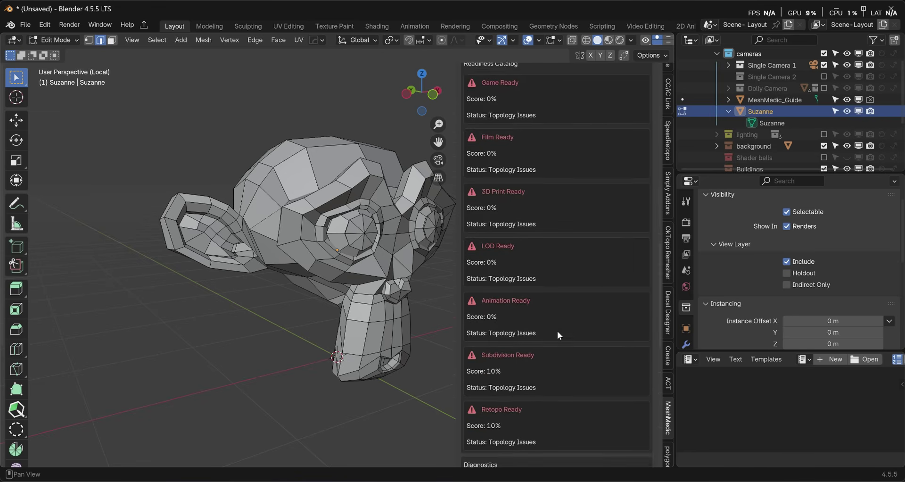
Step: In Object Mode, add a level 2 subdivision to the monkey and apply Shade Auto Smooth at 30°
{"action": "scroll", "coordinate": [557, 331], "scroll_direction": "down", "scroll_amount": 2}
{"action": "key", "text": "Tab"}
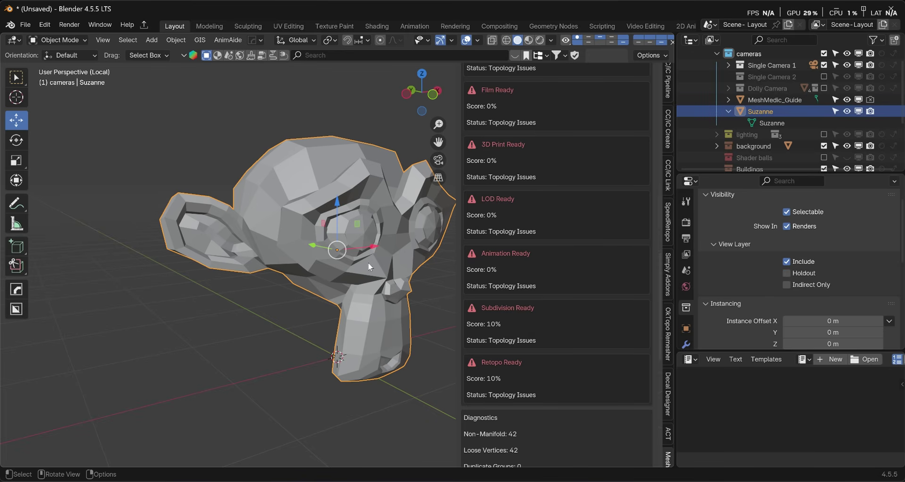
{"action": "key", "text": "ctrl"}
{"action": "key", "text": "ctrl+2"}
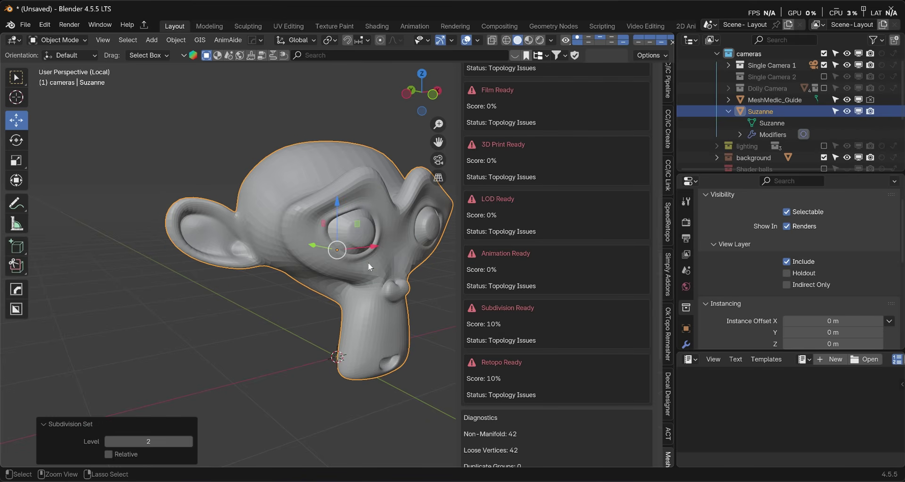
{"action": "right_click", "coordinate": [368, 262]}
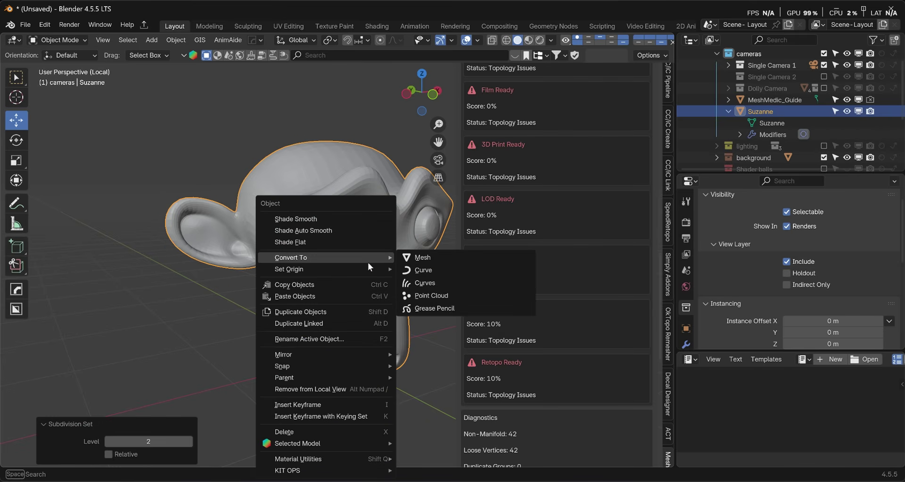
{"action": "left_click", "coordinate": [346, 232]}
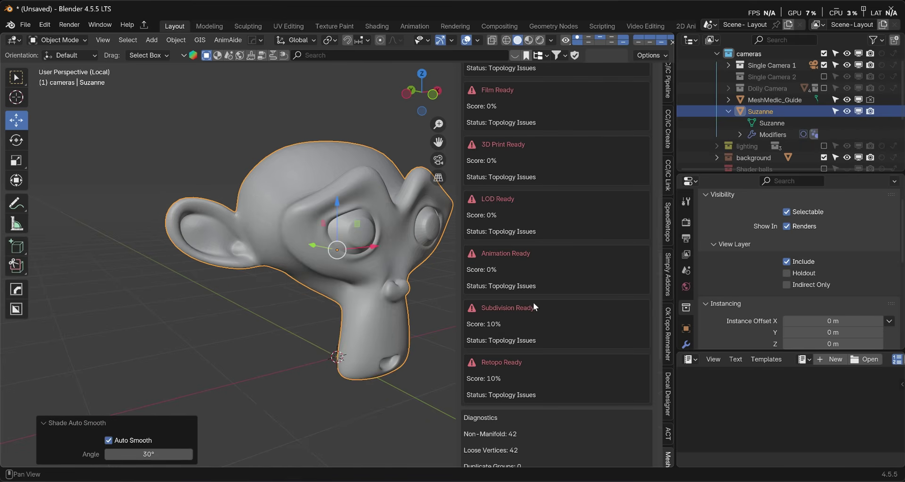
Step: Scan the smoothed monkey as the active mesh again and review its overlay, Readiness Catalog and Diagnostics
{"action": "scroll", "coordinate": [542, 311], "scroll_direction": "up", "scroll_amount": 15}
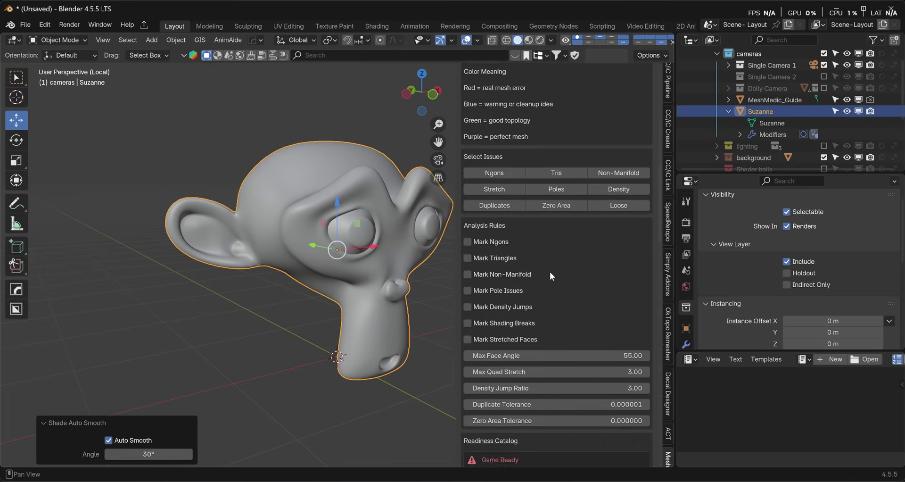
{"action": "scroll", "coordinate": [550, 271], "scroll_direction": "up", "scroll_amount": 12}
{"action": "left_click", "coordinate": [547, 191]}
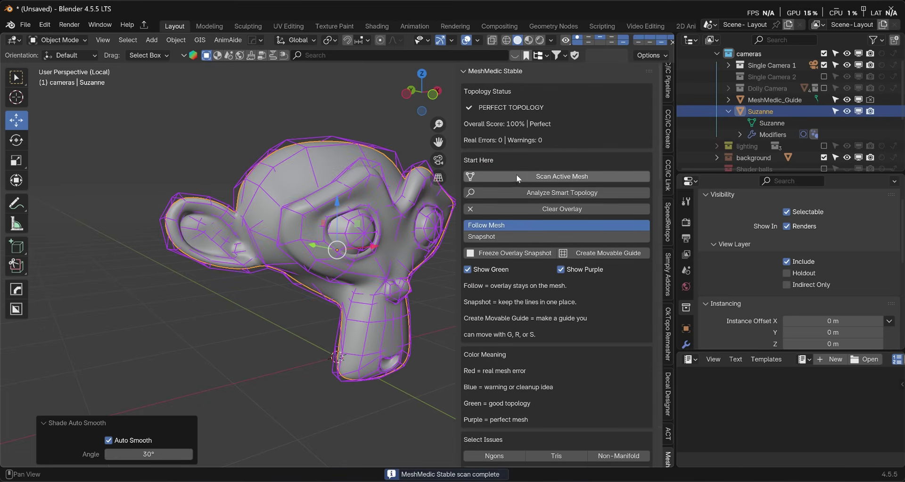
{"action": "middle_click_drag", "start_coordinate": [355, 189], "coordinate": [406, 193]}
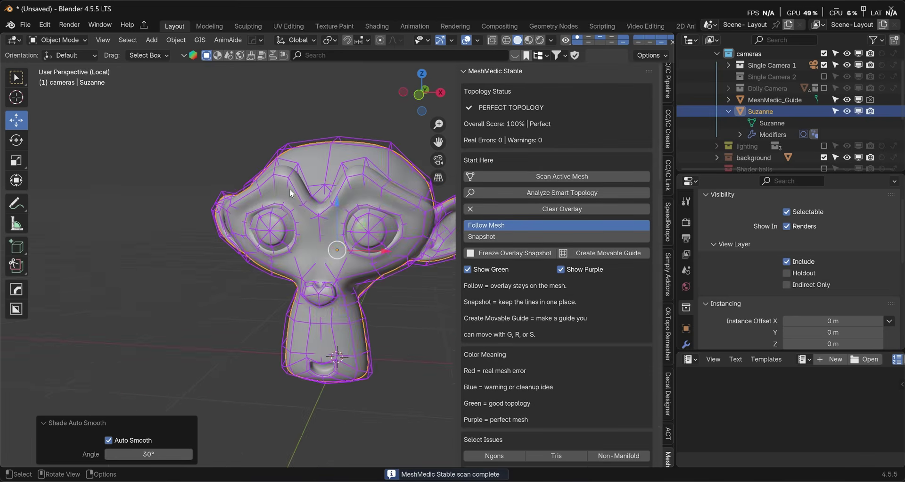
{"action": "scroll", "coordinate": [424, 264], "scroll_direction": "down", "scroll_amount": 2}
{"action": "scroll", "coordinate": [567, 362], "scroll_direction": "down", "scroll_amount": 8}
{"action": "scroll", "coordinate": [568, 359], "scroll_direction": "down", "scroll_amount": 15}
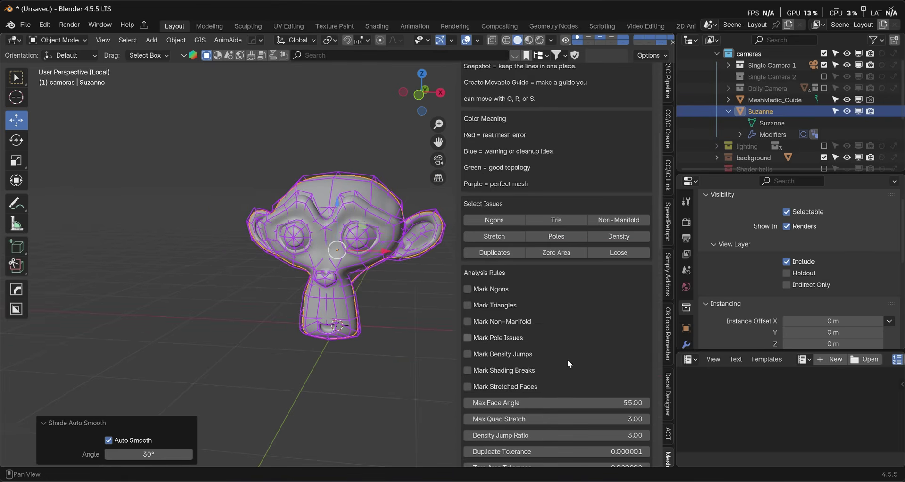
{"action": "scroll", "coordinate": [567, 363], "scroll_direction": "down", "scroll_amount": 18}
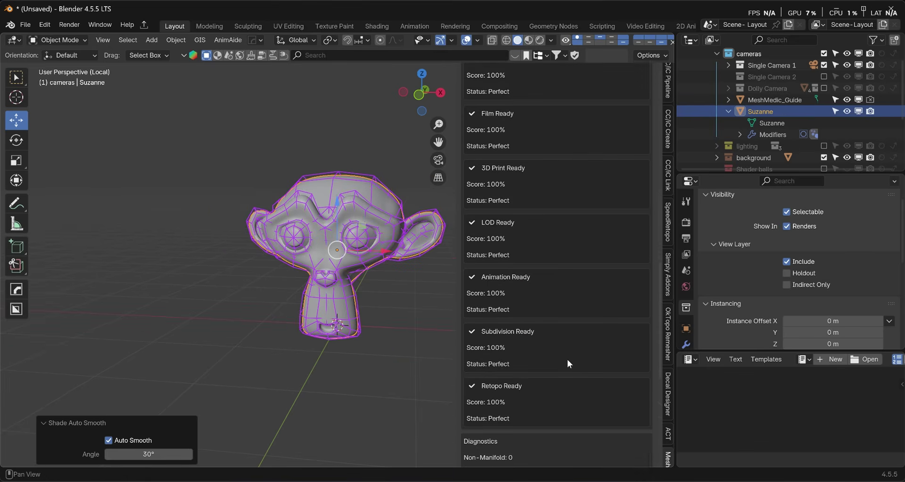
{"action": "scroll", "coordinate": [567, 359], "scroll_direction": "up", "scroll_amount": 20}
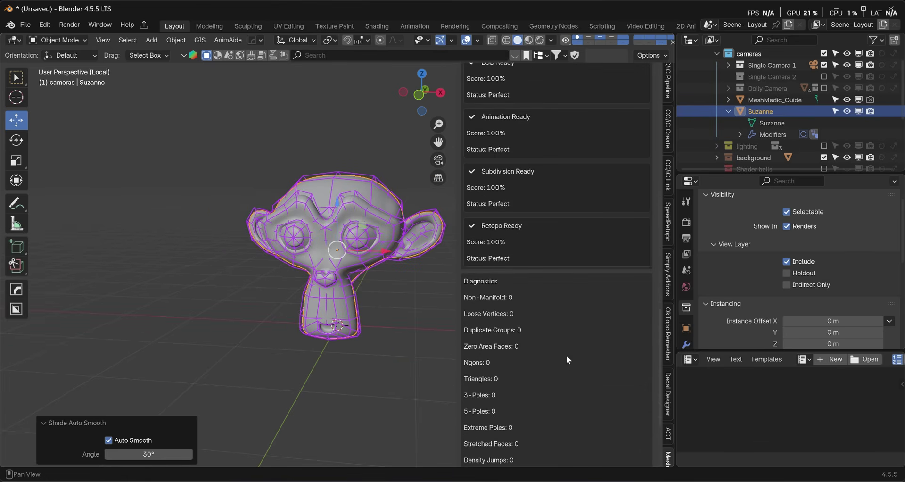
{"action": "scroll", "coordinate": [564, 347], "scroll_direction": "up", "scroll_amount": 20}
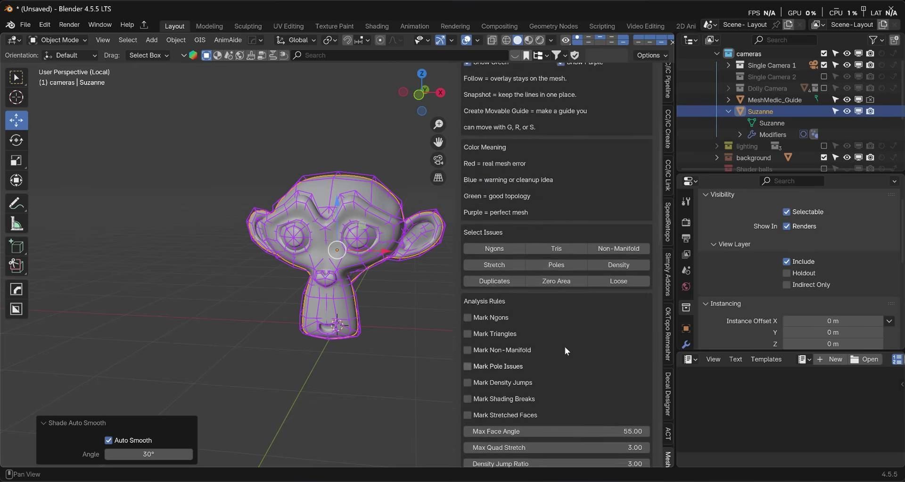